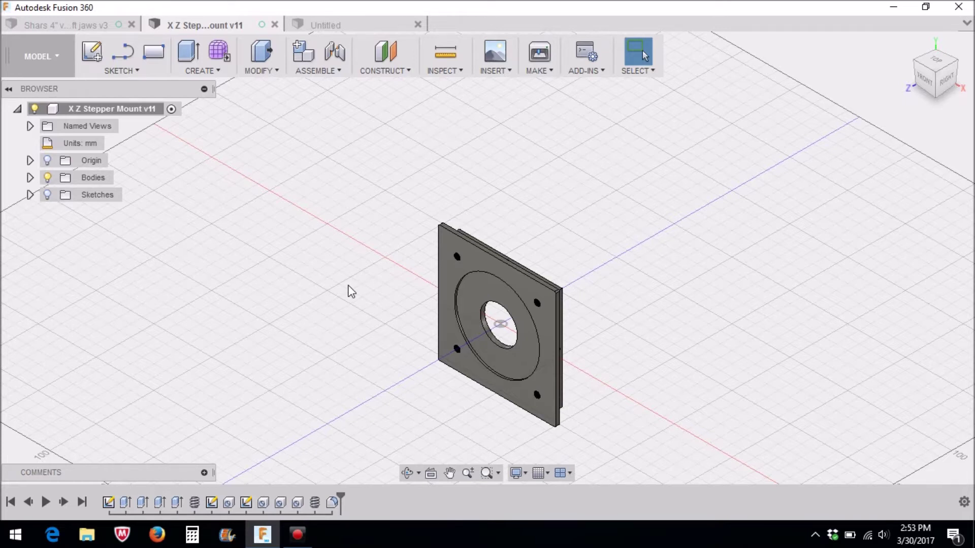
- Orbit the stepper mount to see its back, then return to the home view
scroll(350, 291, down, 3)
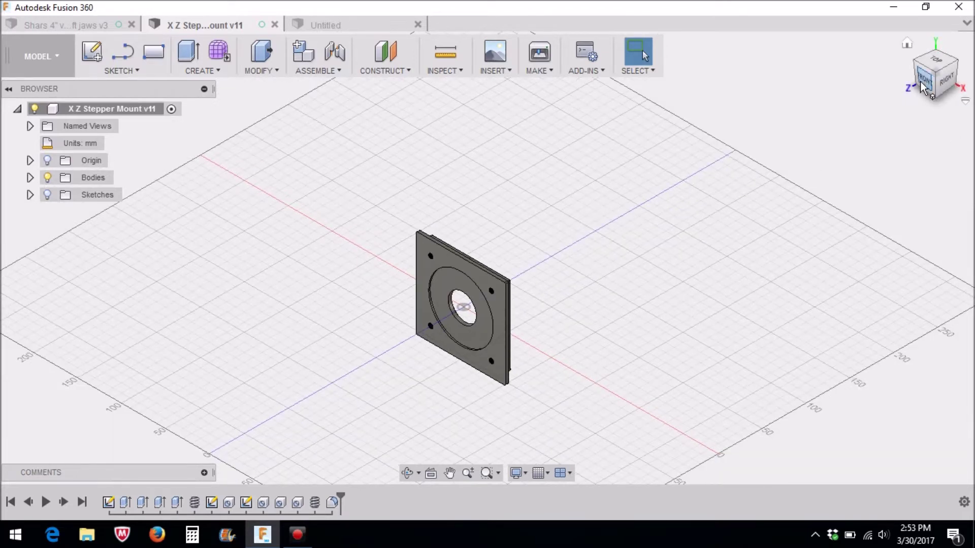
shift+middle_drag(488, 258, 558, 300)
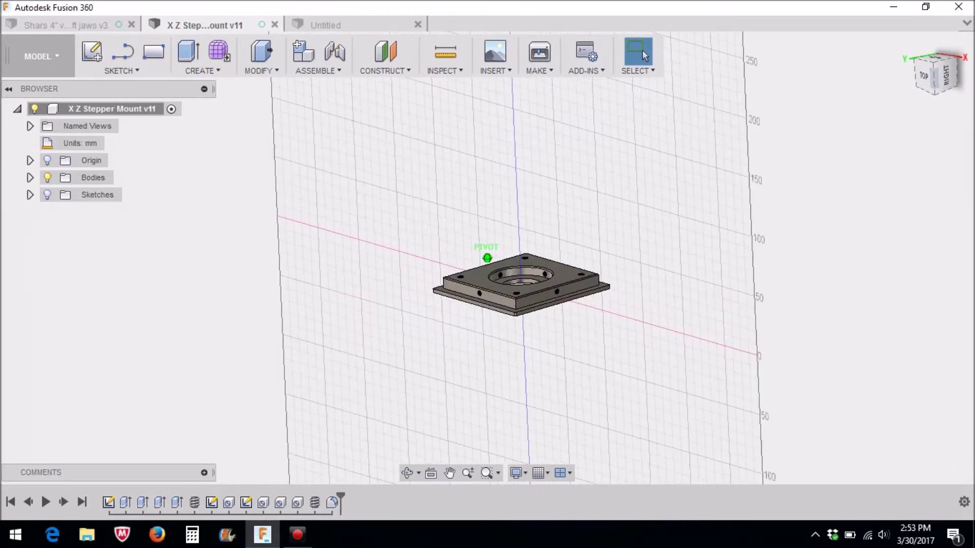
scroll(517, 288, up, 5)
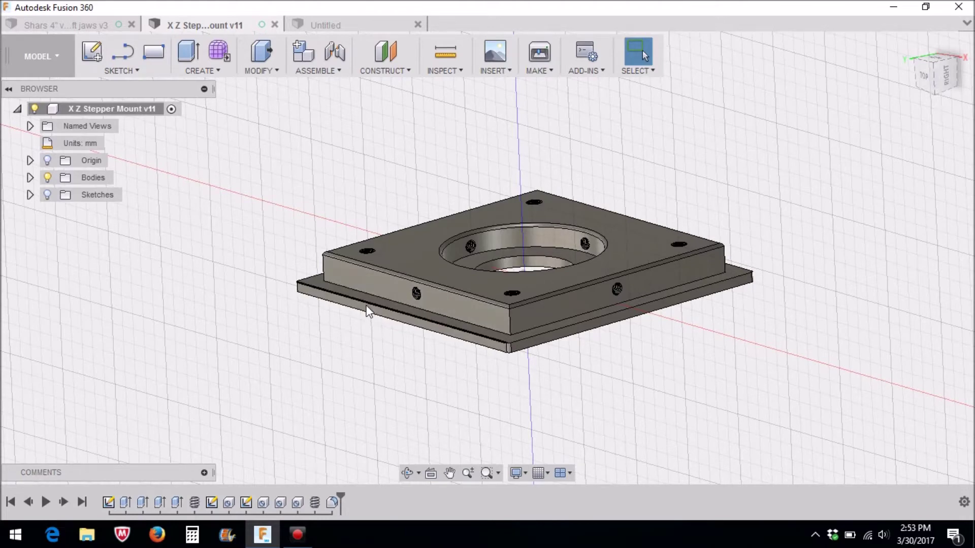
scroll(370, 334, down, 5)
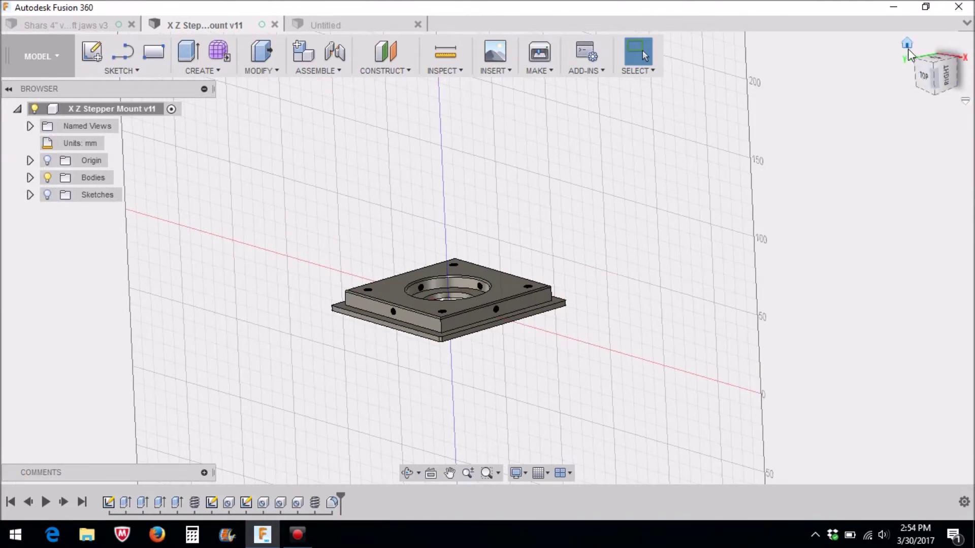
click(909, 51)
scroll(556, 353, down, 2)
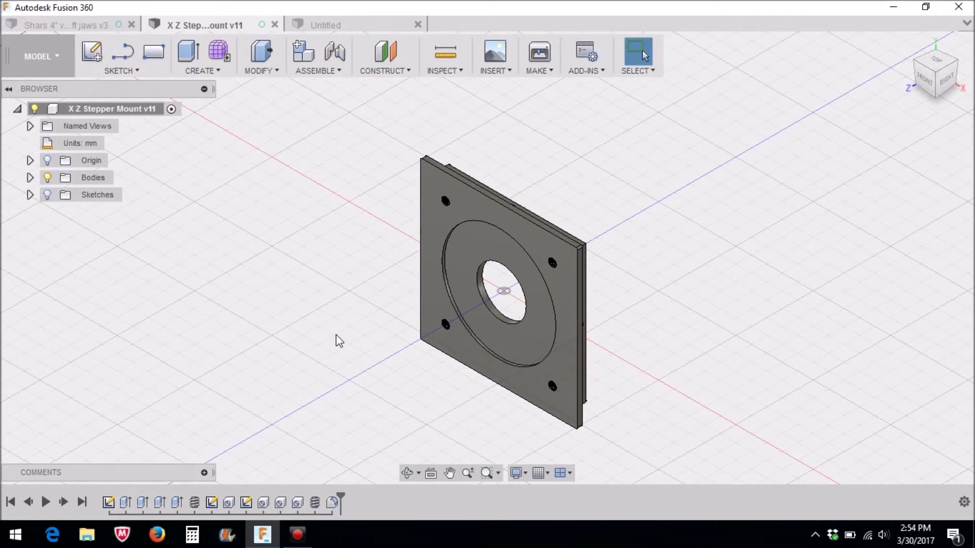
- Inspect the Shars 4" vise soft jaws v3 jaw block upright, then move to the Untitled design
click(84, 24)
scroll(335, 321, down, 3)
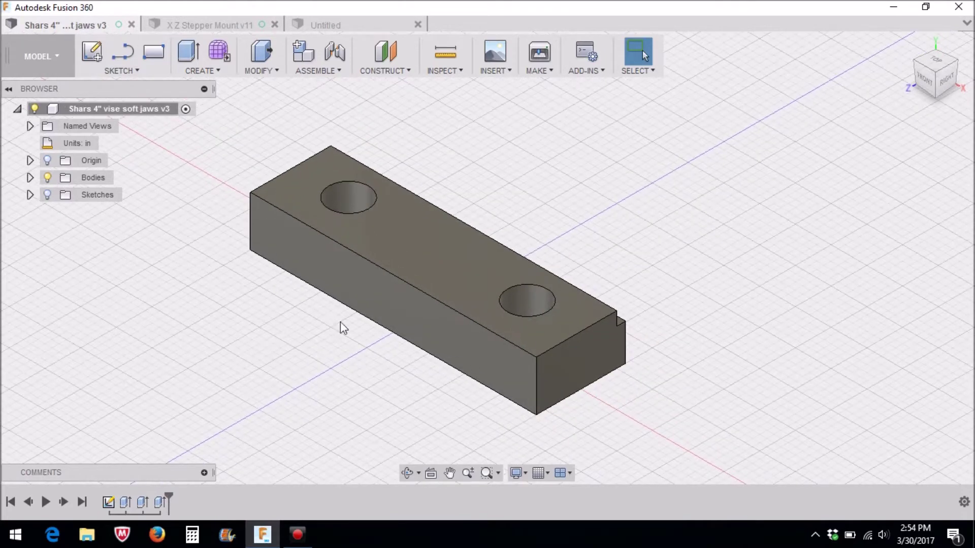
mouse_move(486, 256)
shift+middle_down()
mouse_move(513, 238)
mouse_move(508, 273)
shift+middle_up()
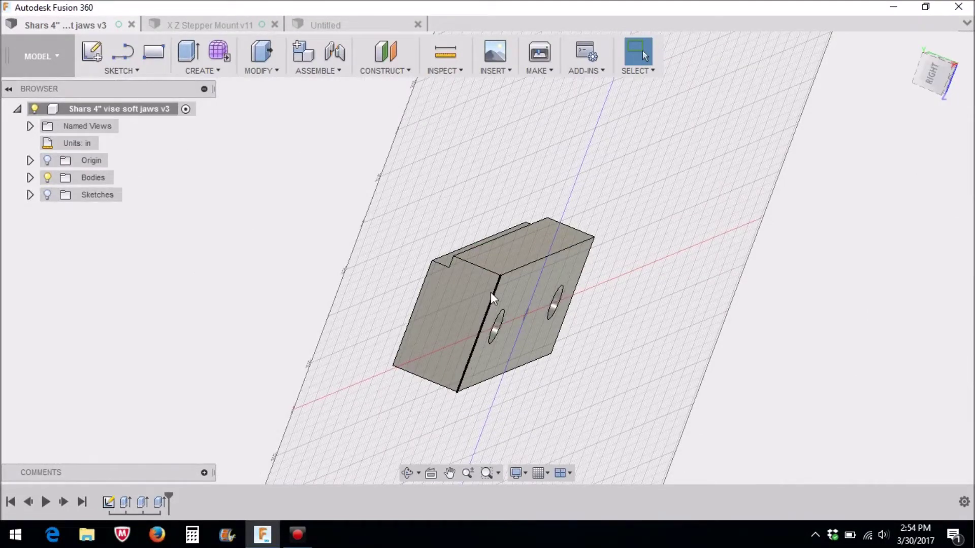
mouse_move(487, 246)
shift+middle_down()
mouse_move(487, 257)
mouse_move(364, 184)
shift+middle_up()
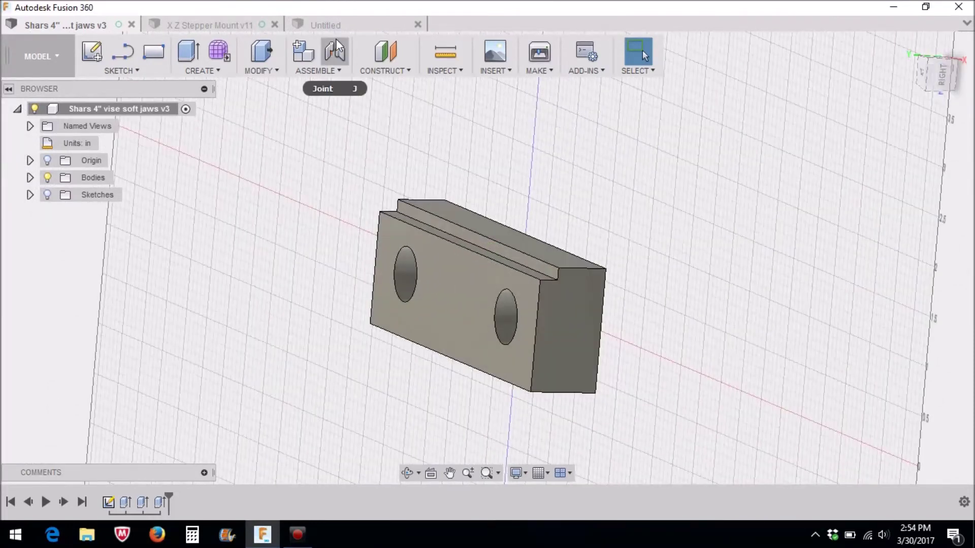
click(389, 24)
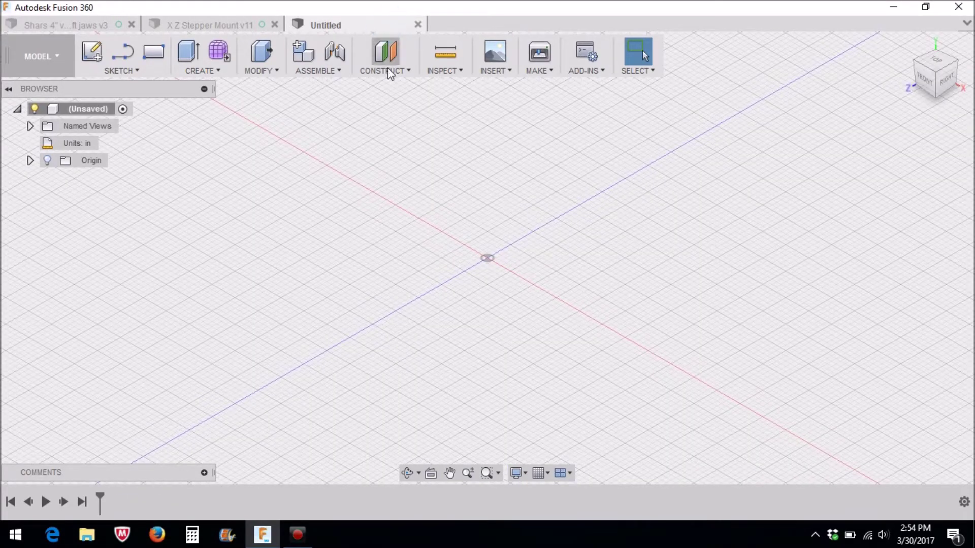
- Start a box on the XY plane with a 4 x 1.5 in base rectangle from the origin
scroll(461, 352, up, 5)
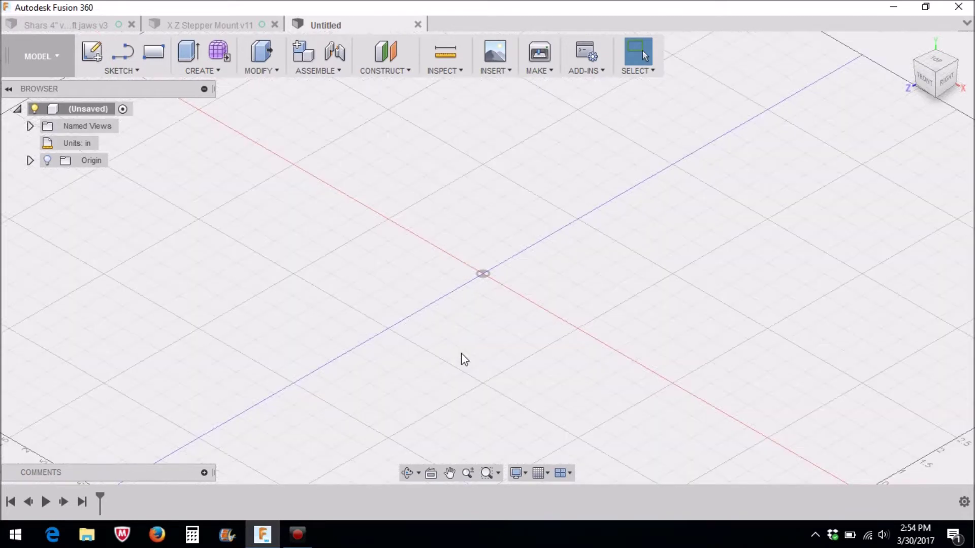
scroll(551, 216, up, 3)
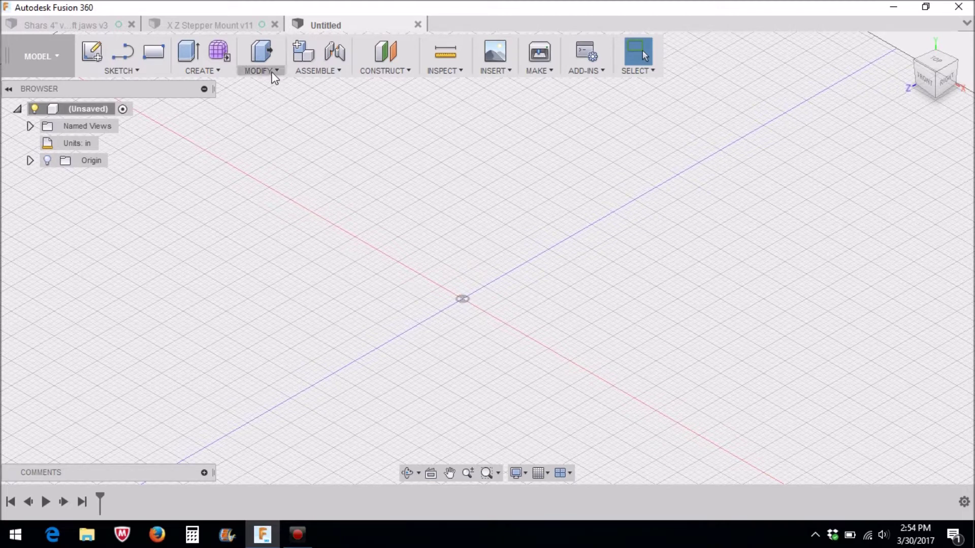
click(202, 71)
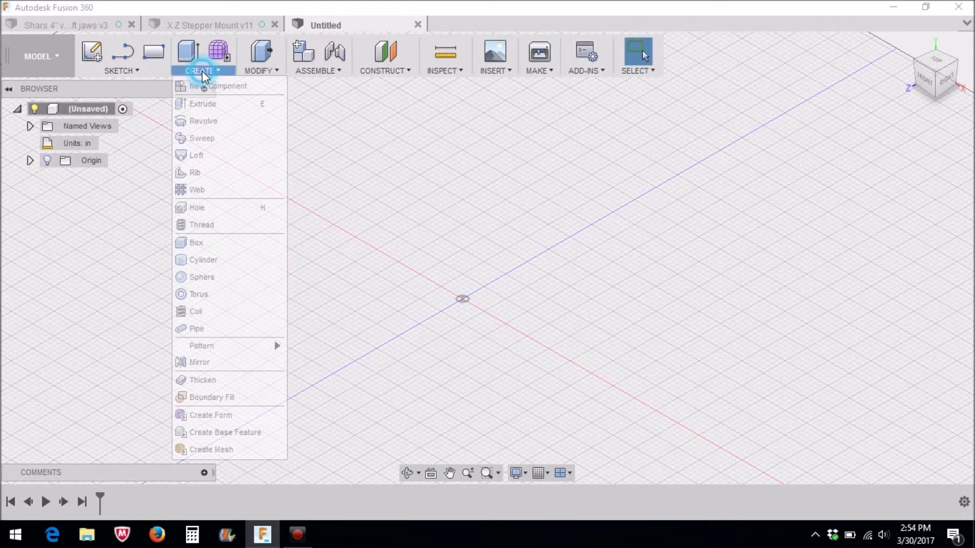
click(206, 246)
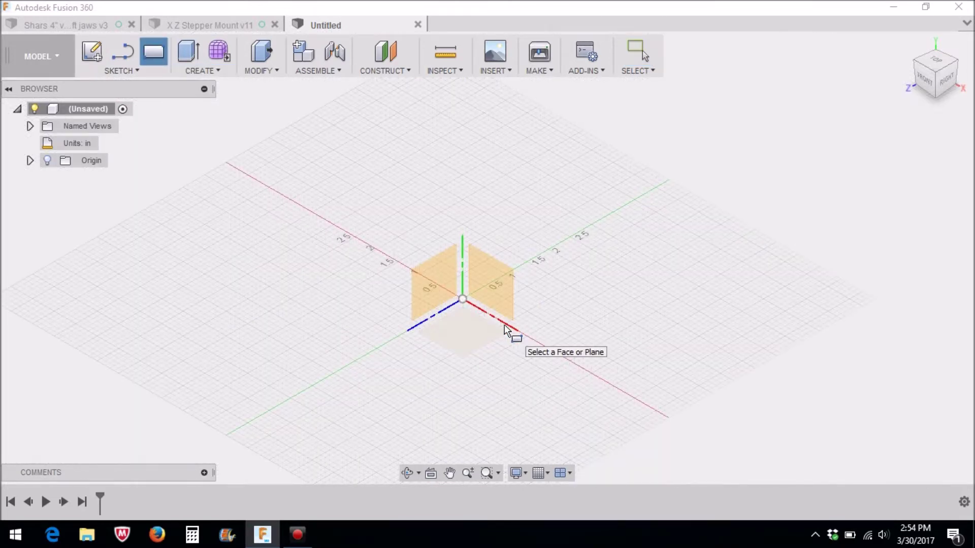
click(480, 291)
click(462, 298)
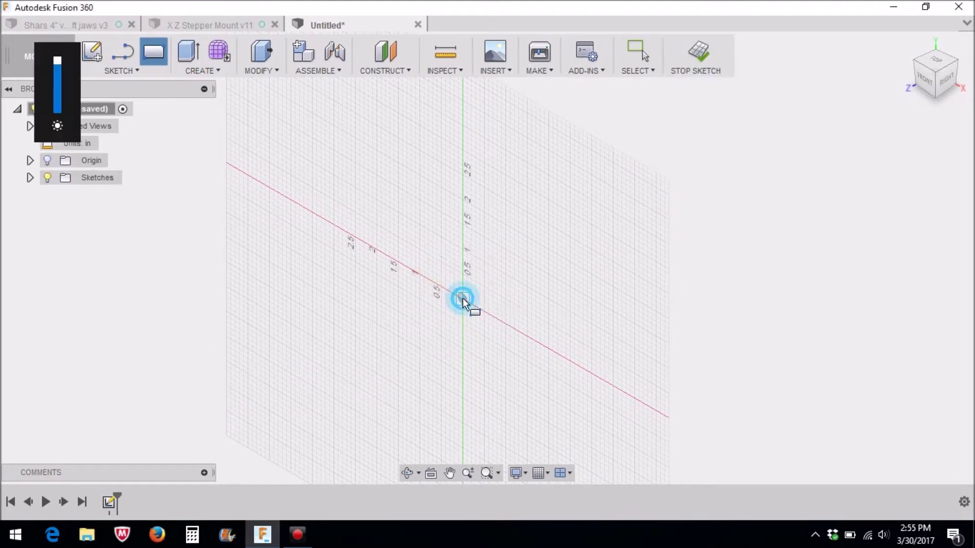
click(928, 79)
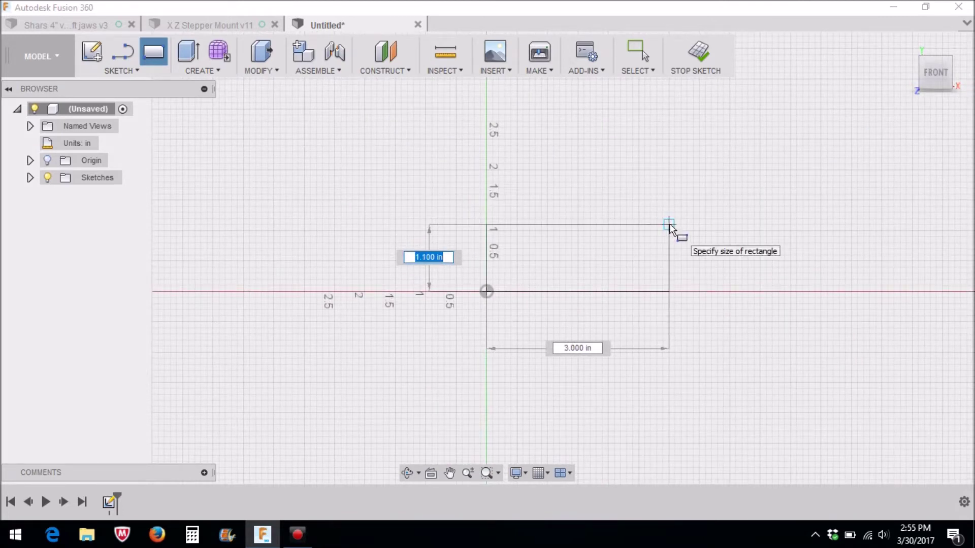
text(1.5)
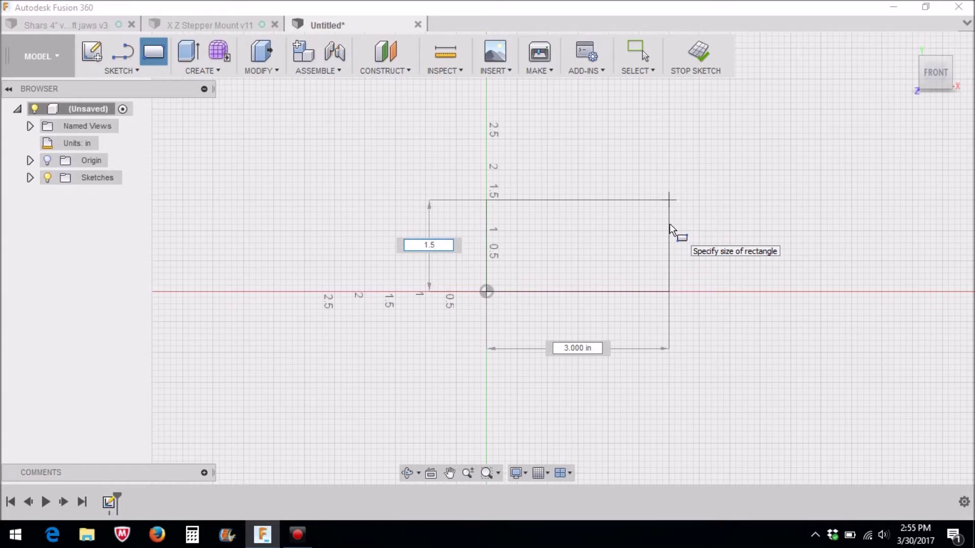
key(Tab)
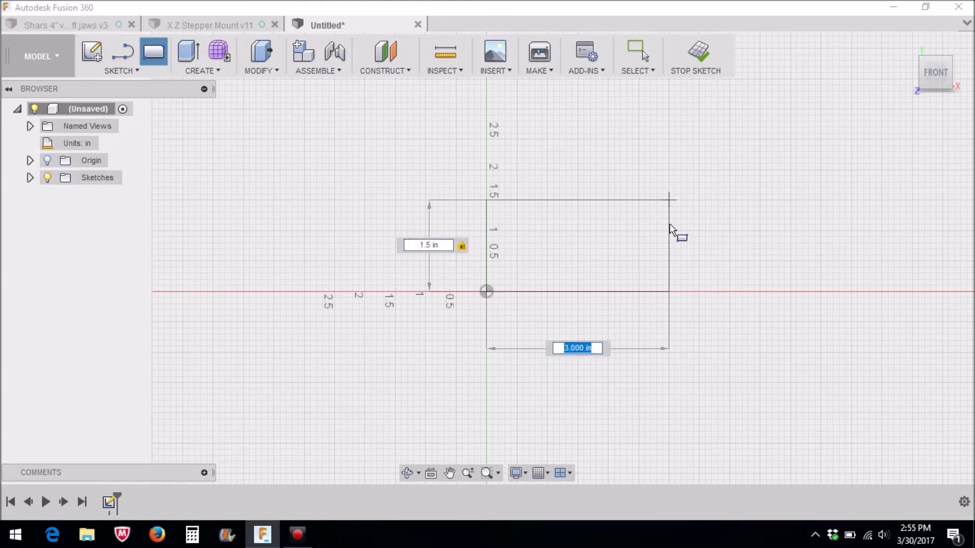
text(4.0)
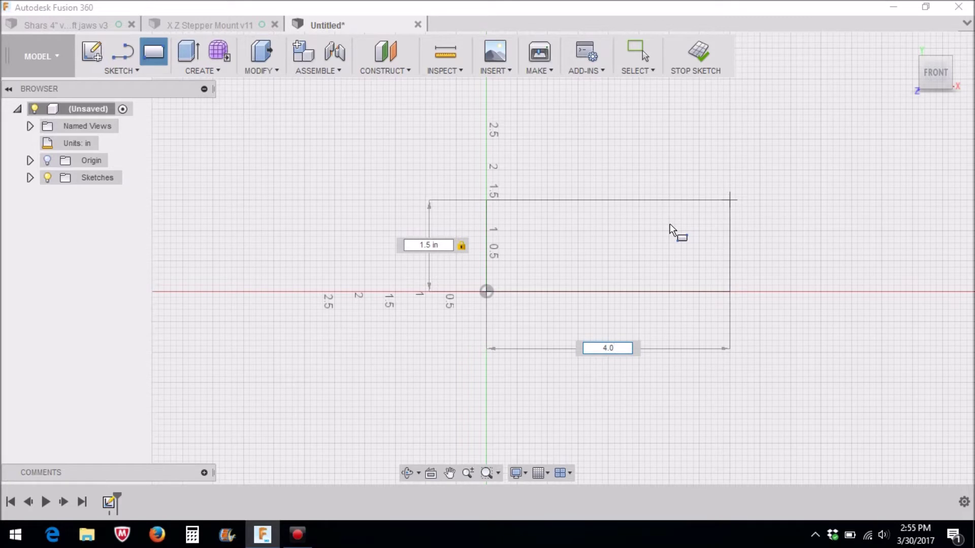
click(670, 230)
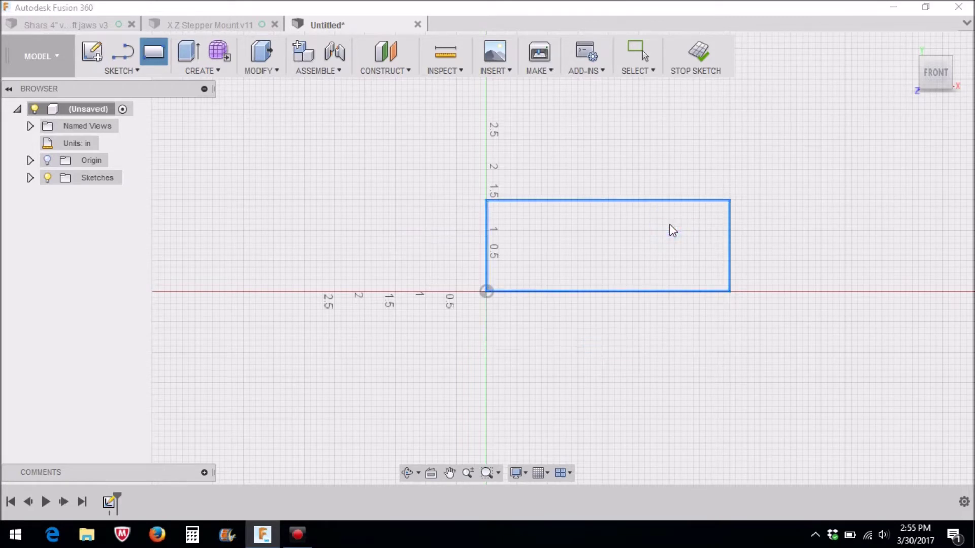
- Set the box height to 0.7 in and create the body
click(936, 81)
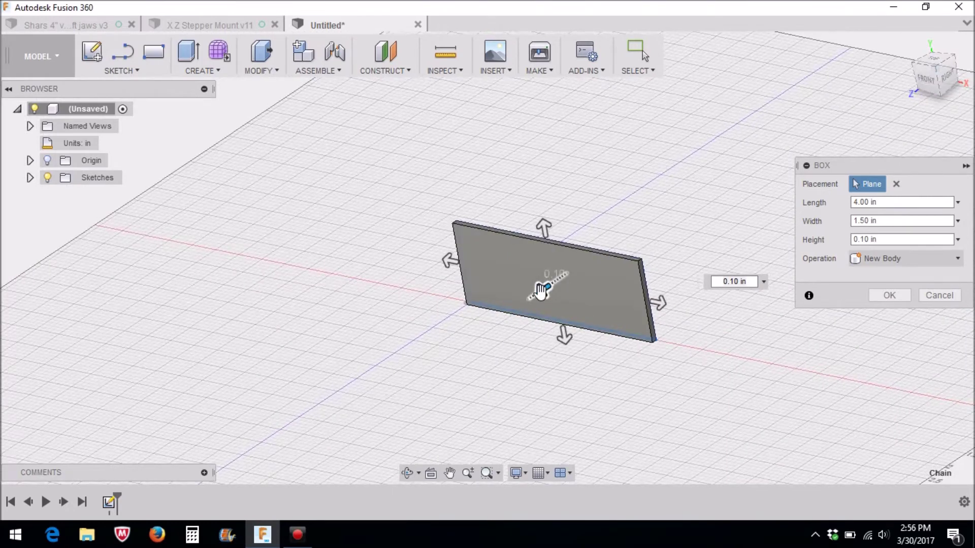
drag(539, 288, 502, 321)
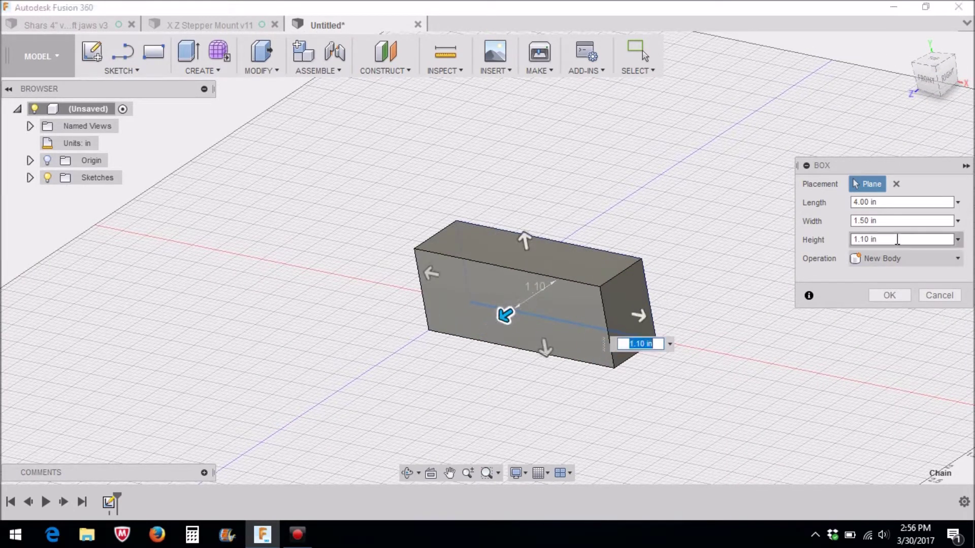
drag(853, 239, 869, 242)
key(BackSpace)
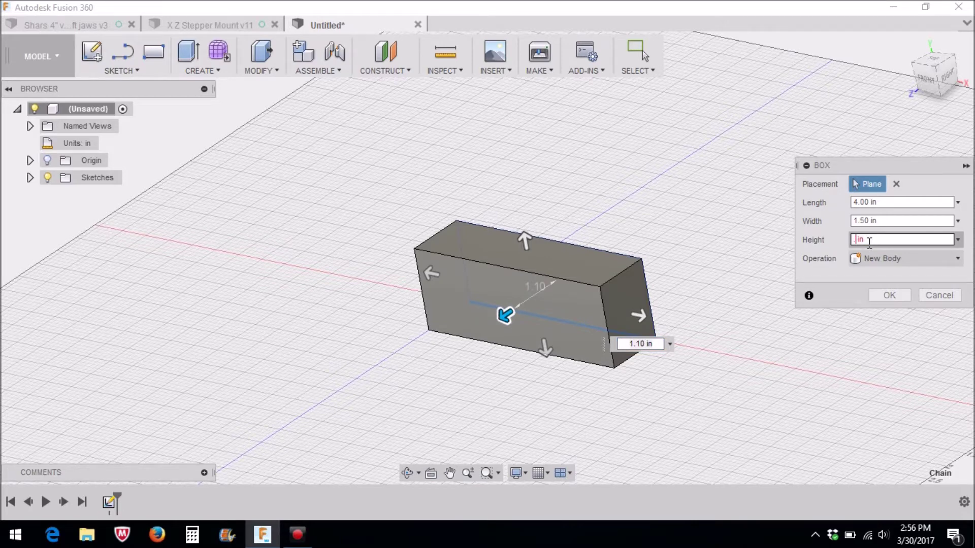
text(.7)
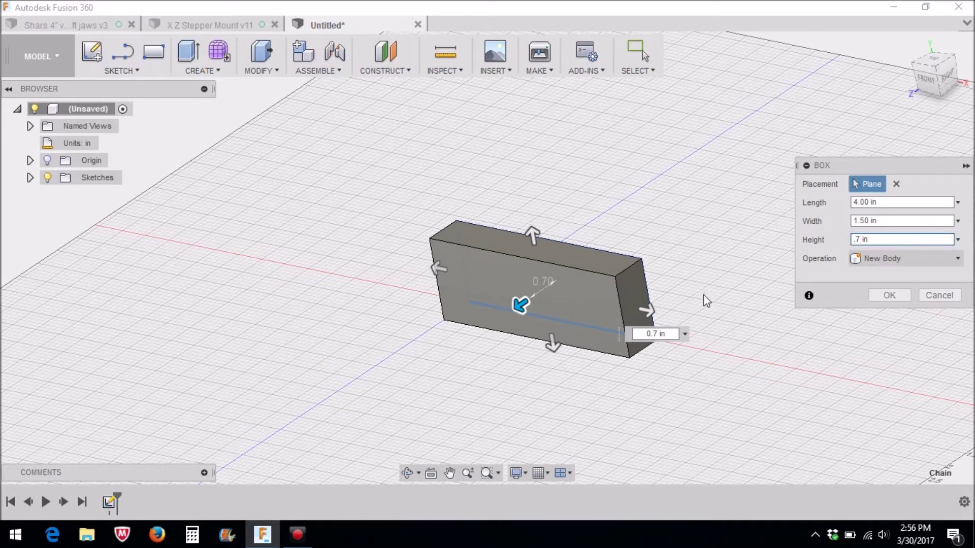
click(890, 296)
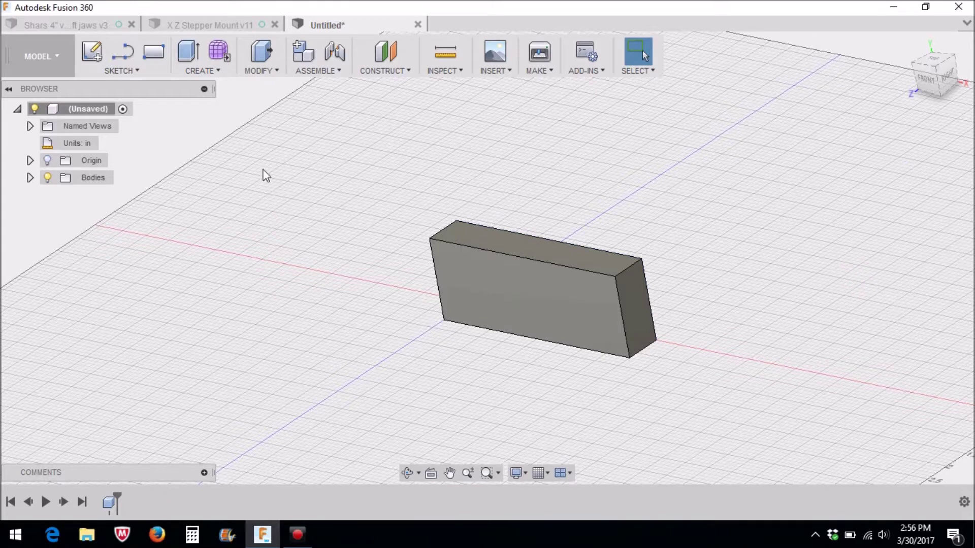
- Sketch a 0.1875 x 0.124 in box profile at the top-left corner of the block's end face
click(217, 73)
click(187, 243)
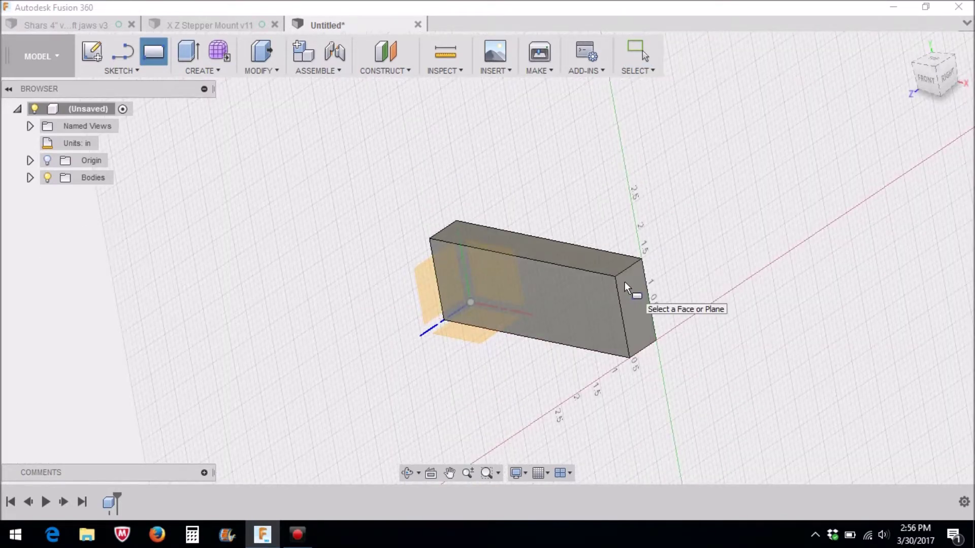
click(625, 282)
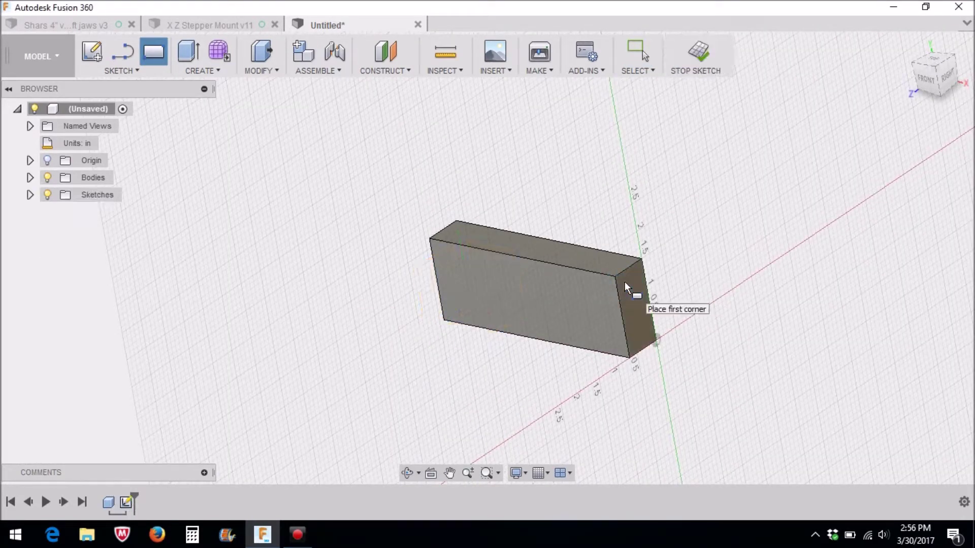
click(946, 81)
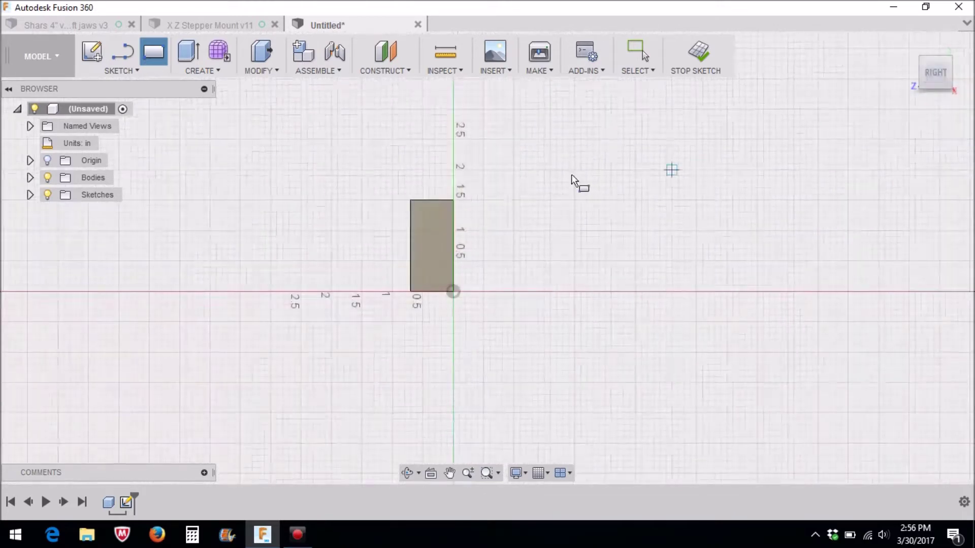
click(411, 200)
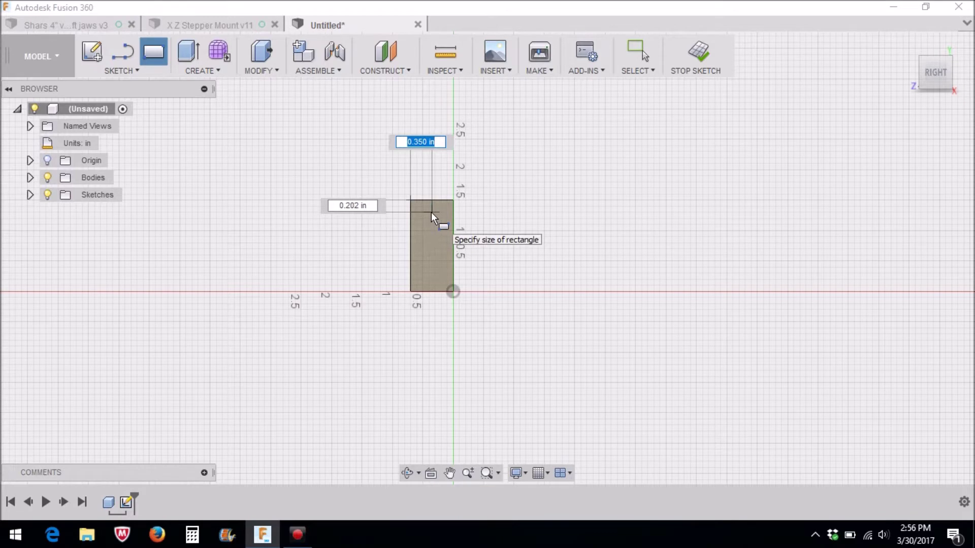
text(.1875)
key(Tab)
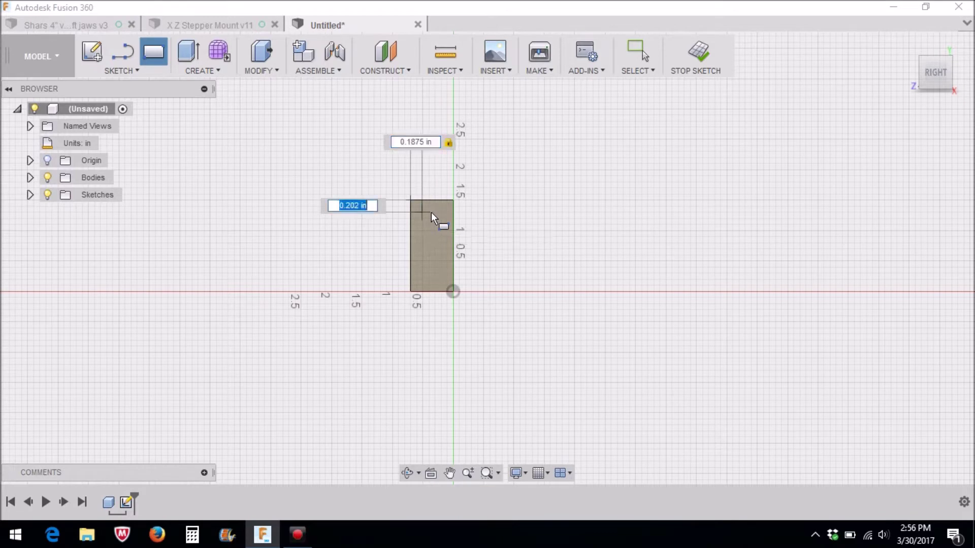
key(BackSpace)
text(1)
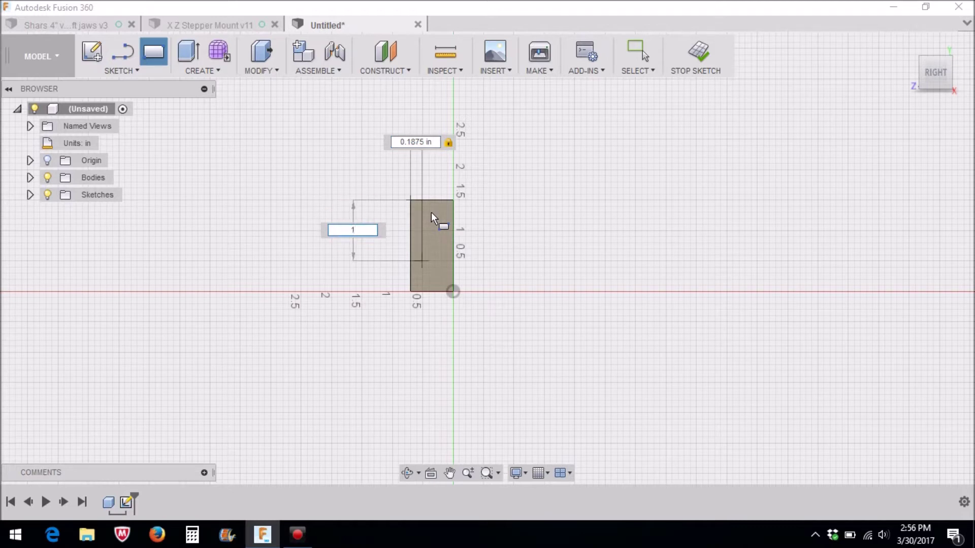
key(BackSpace)
text(.124)
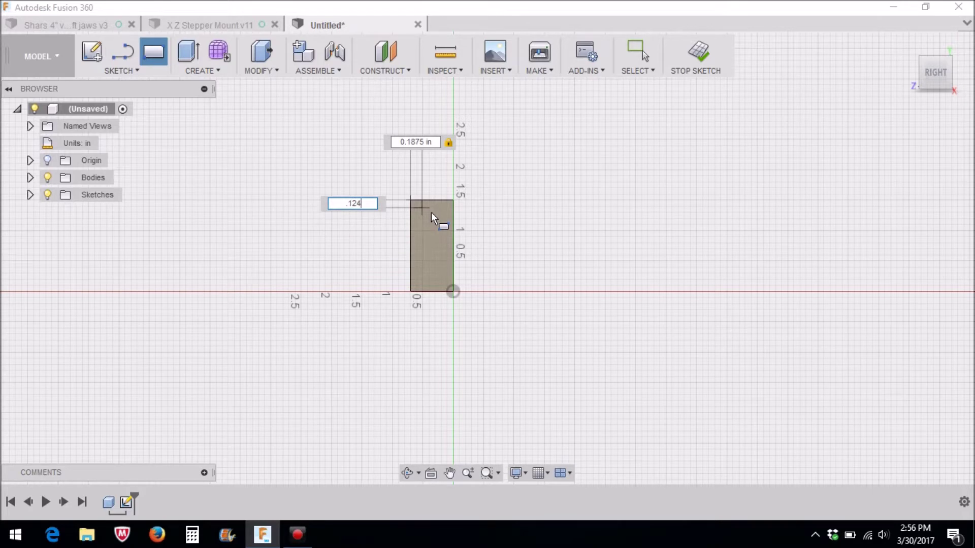
key(Return)
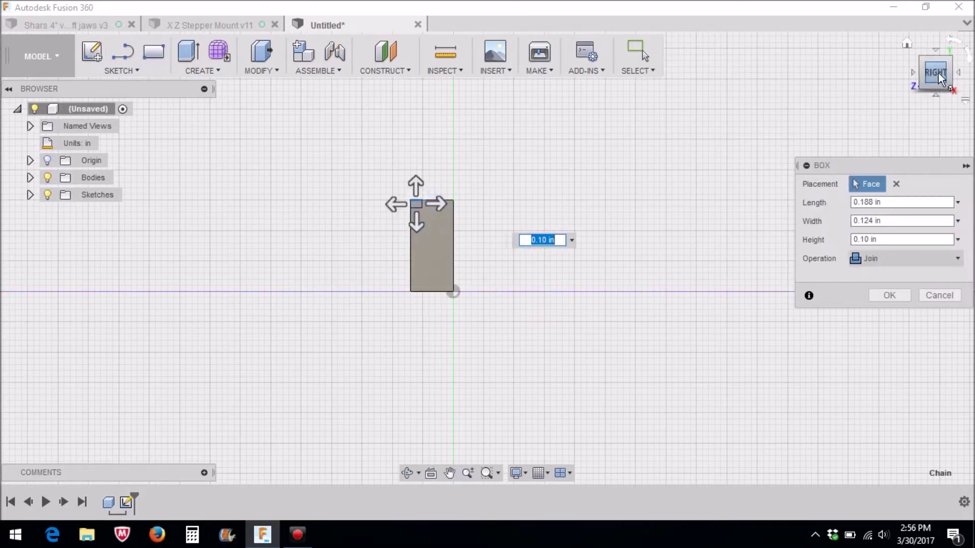
- Push the box through the block's full length as a cut to form the groove
click(920, 57)
scroll(493, 244, down, 1)
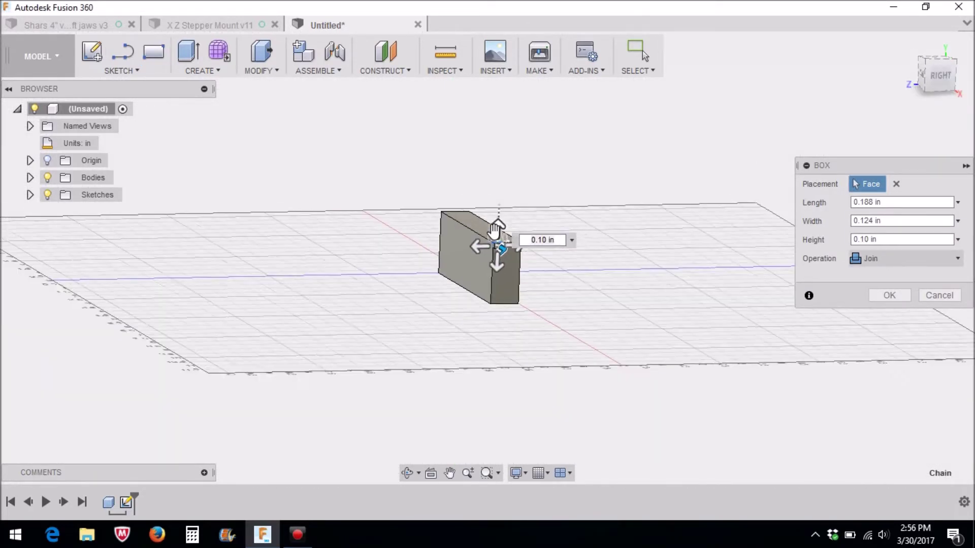
scroll(493, 245, up, 5)
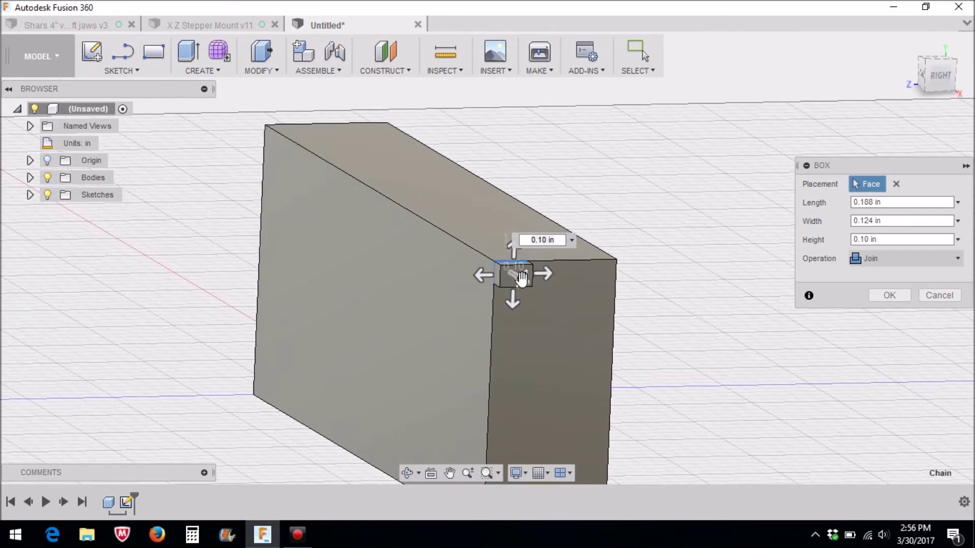
drag(522, 278, 241, 112)
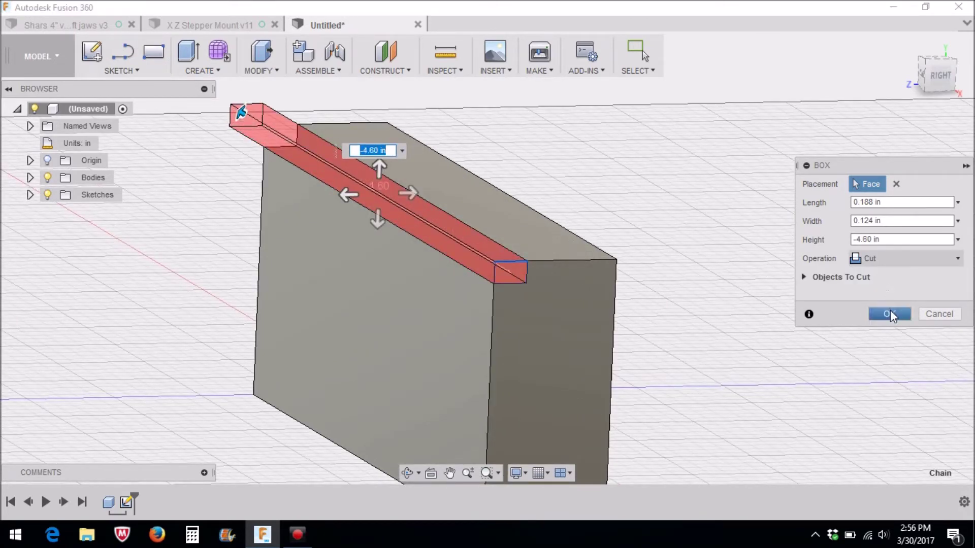
click(890, 314)
scroll(403, 358, down, 2)
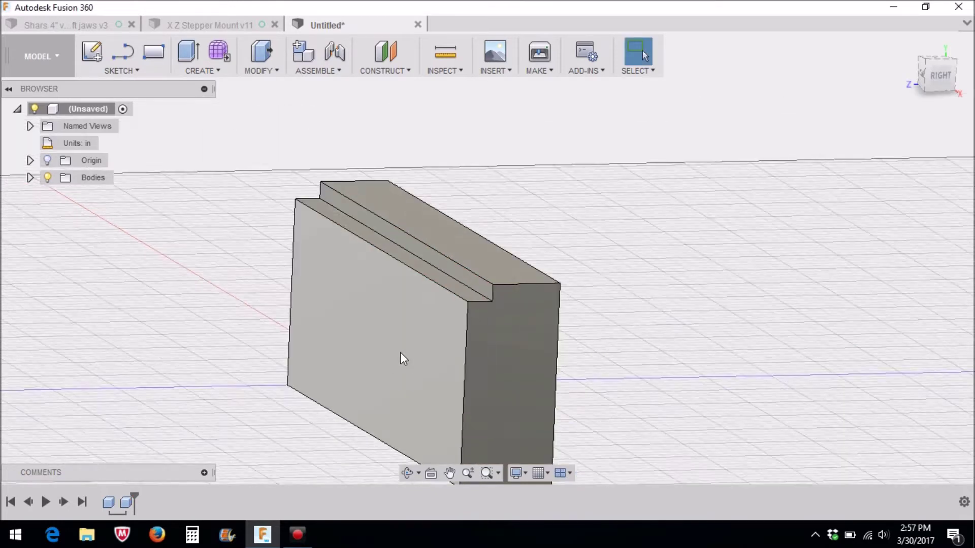
scroll(403, 358, down, 2)
- Start a counterbore hole on the block's front face
mouse_move(940, 77)
mouse_down()
mouse_move(957, 72)
mouse_move(934, 75)
mouse_up()
click(929, 73)
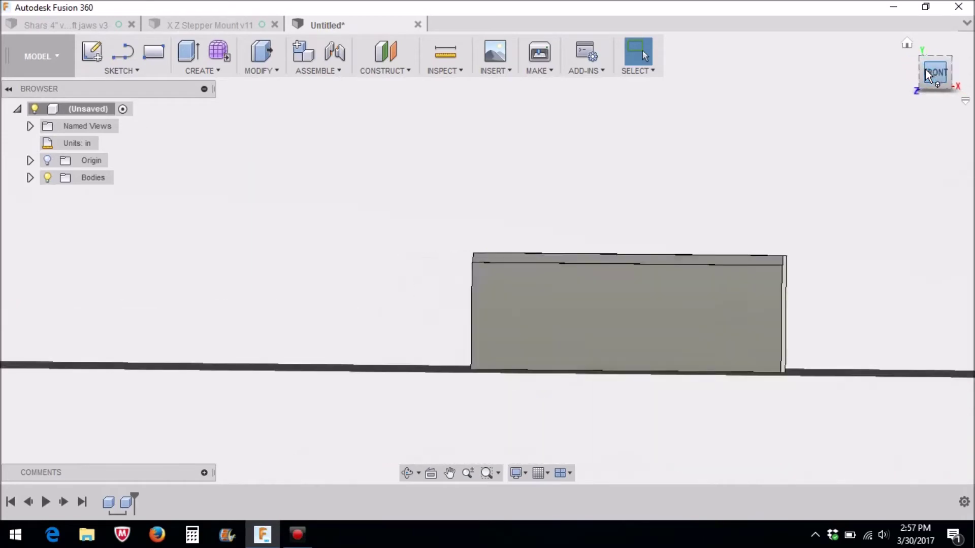
scroll(471, 372, up, 4)
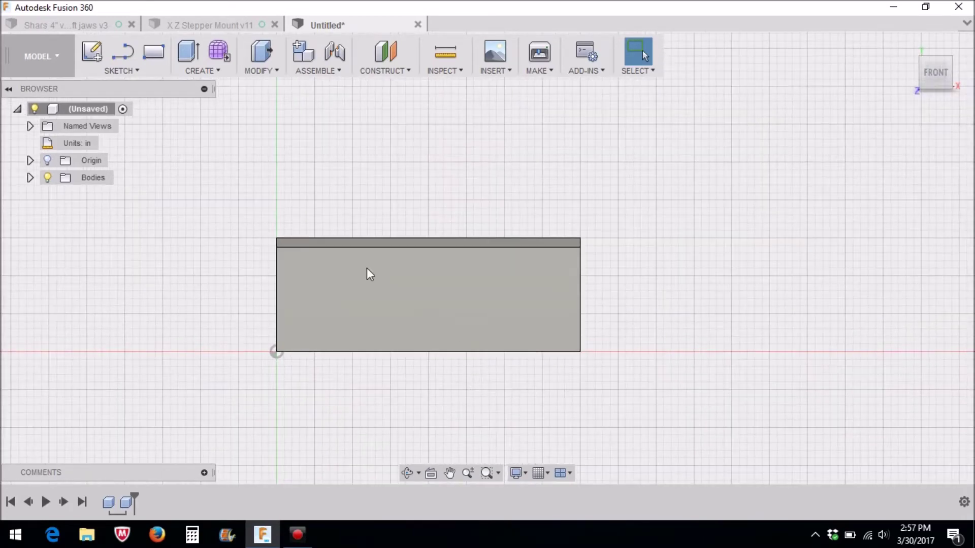
click(205, 72)
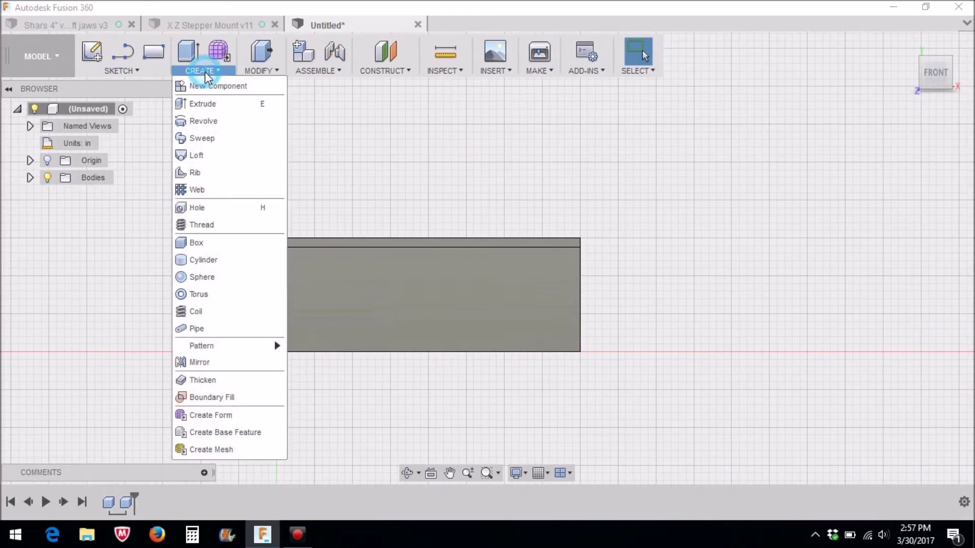
click(181, 208)
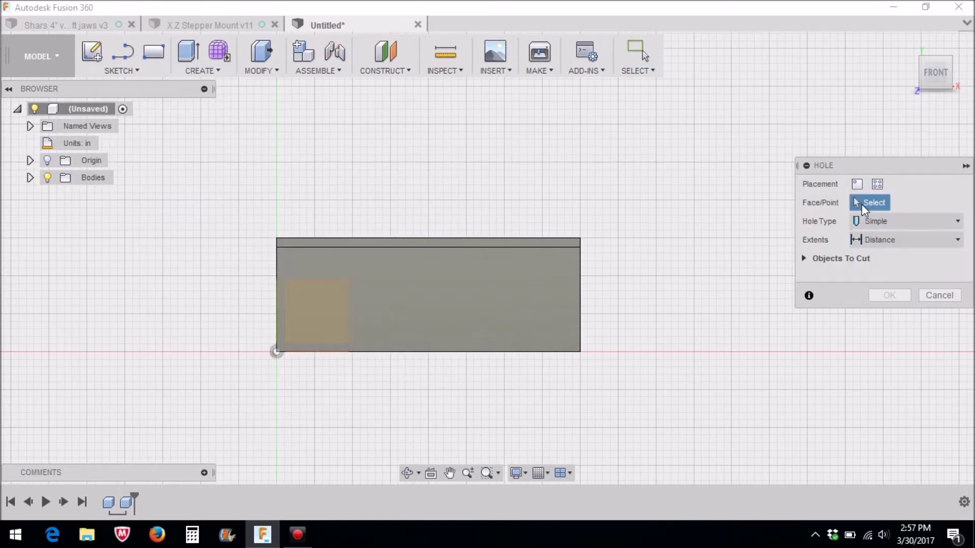
click(496, 306)
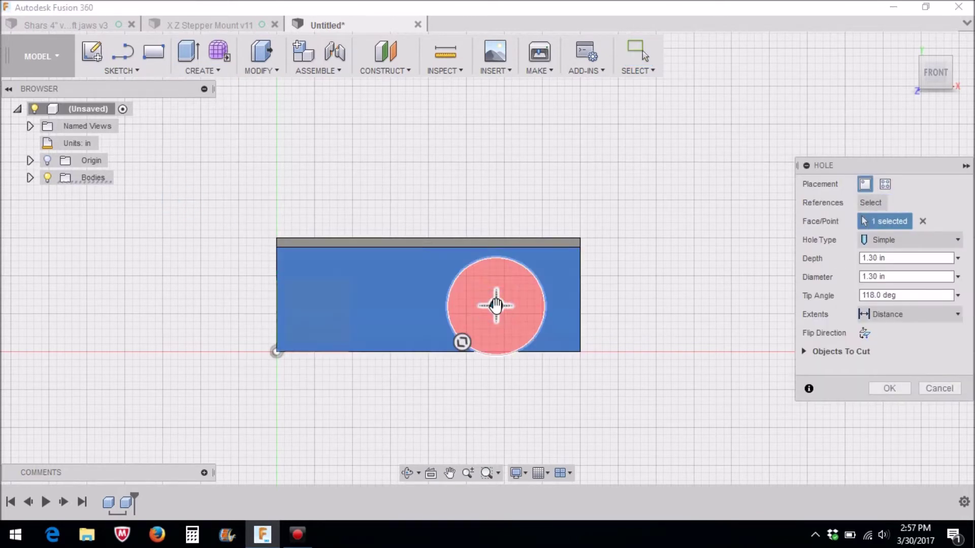
click(958, 239)
click(914, 275)
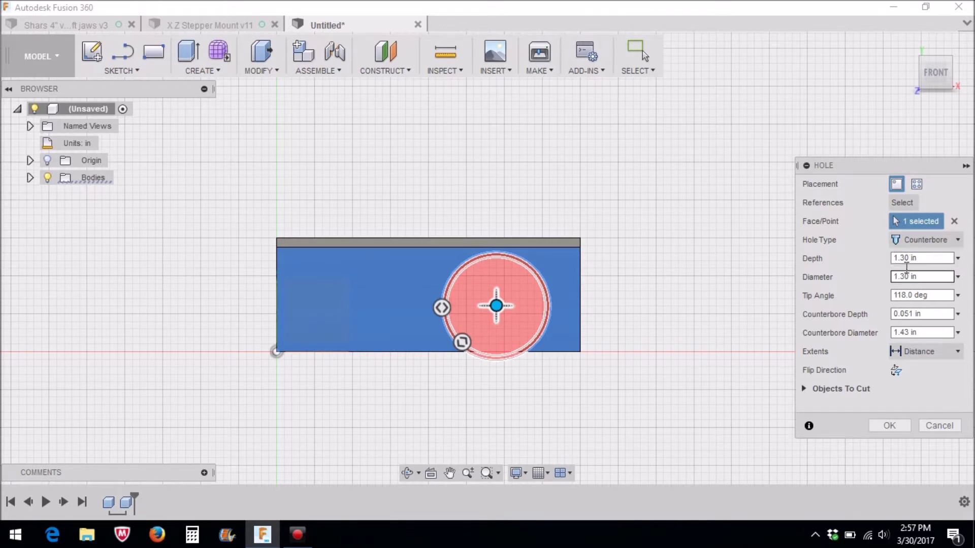
- Set the hole diameter to 0.37 in and the counterbore diameter to 0.555 in
click(905, 277)
double_click(910, 277)
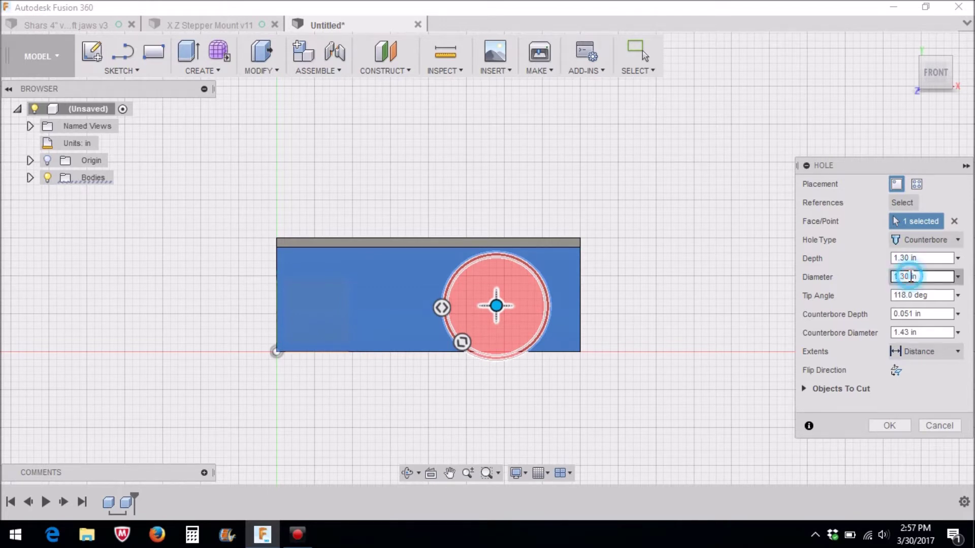
key(BackSpace)
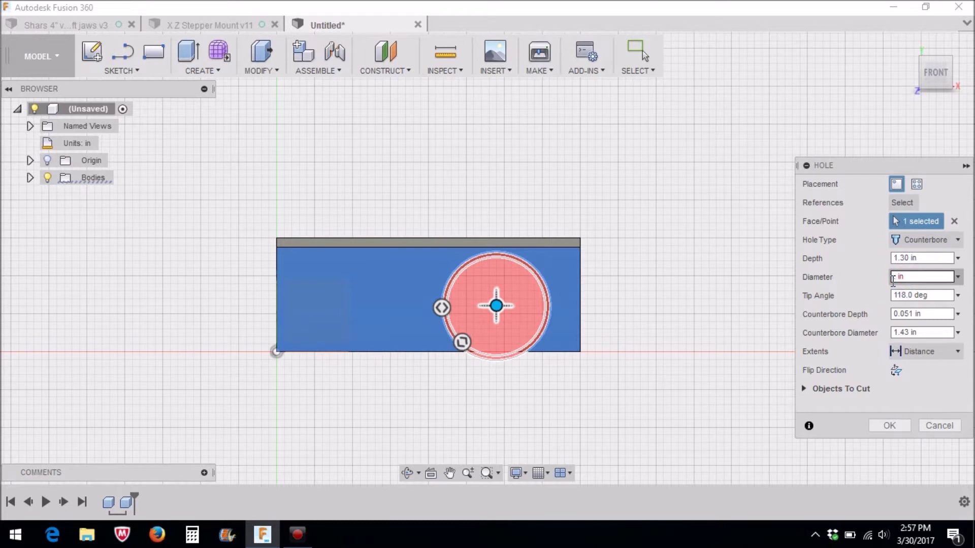
text(.37)
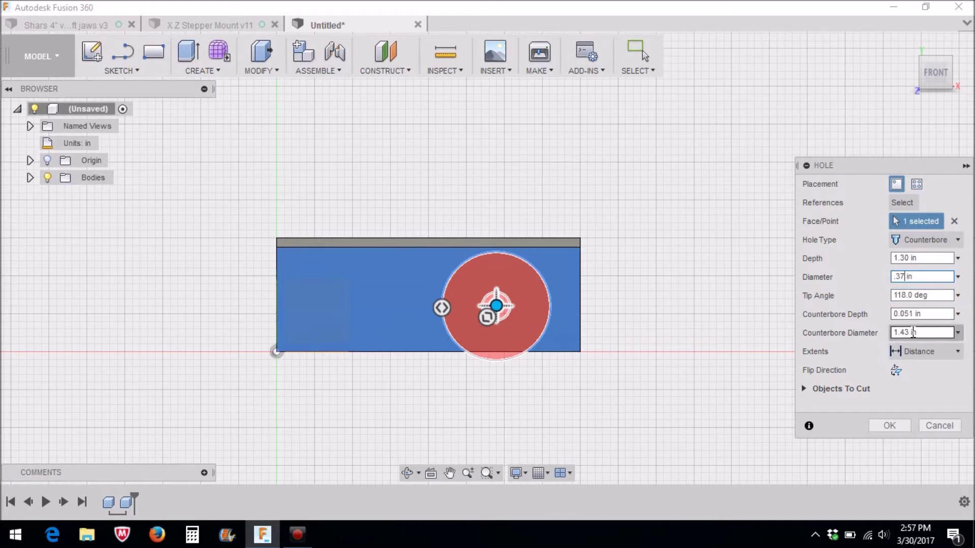
click(913, 332)
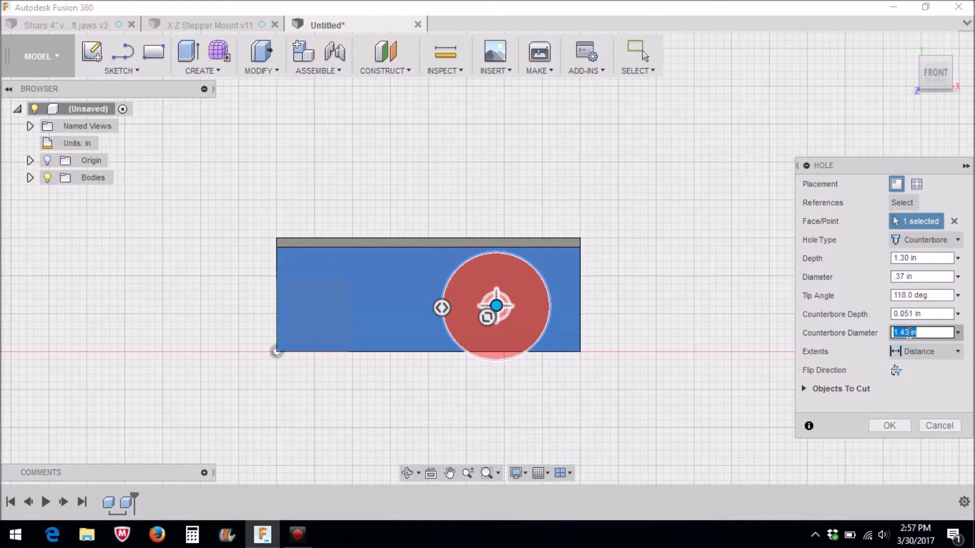
drag(910, 333, 886, 335)
key(BackSpace)
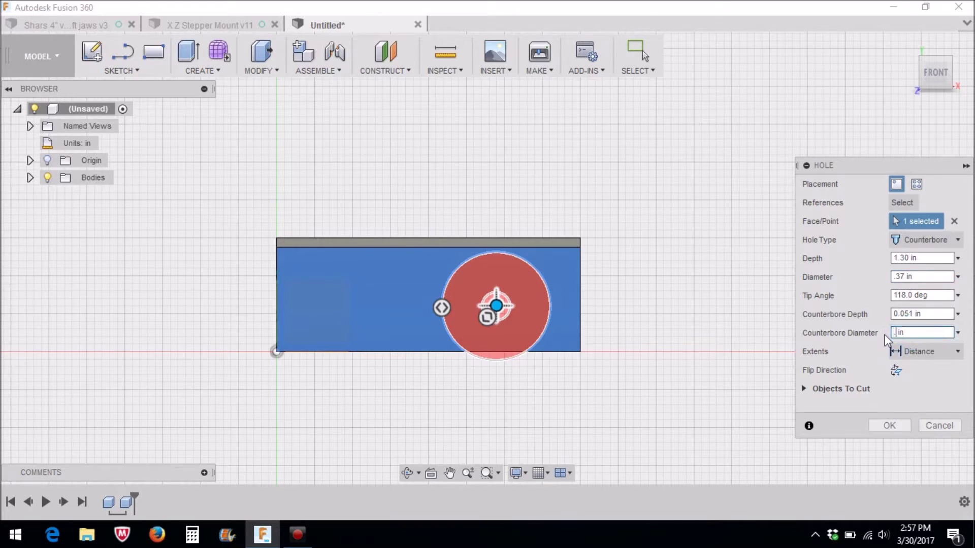
text(.555)
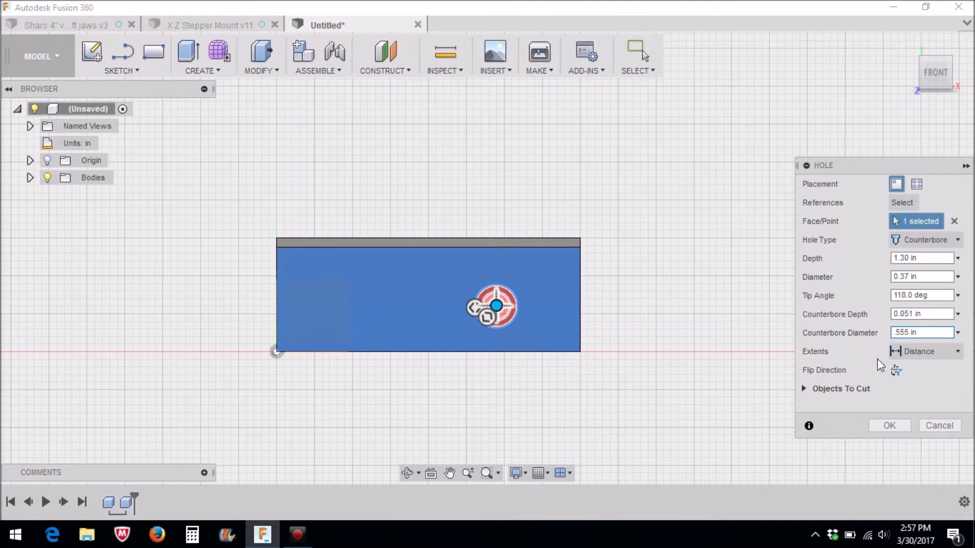
- Set a flat 180° tip angle, 0.72 in hole depth and 0.5125 in counterbore depth
scroll(479, 315, up, 5)
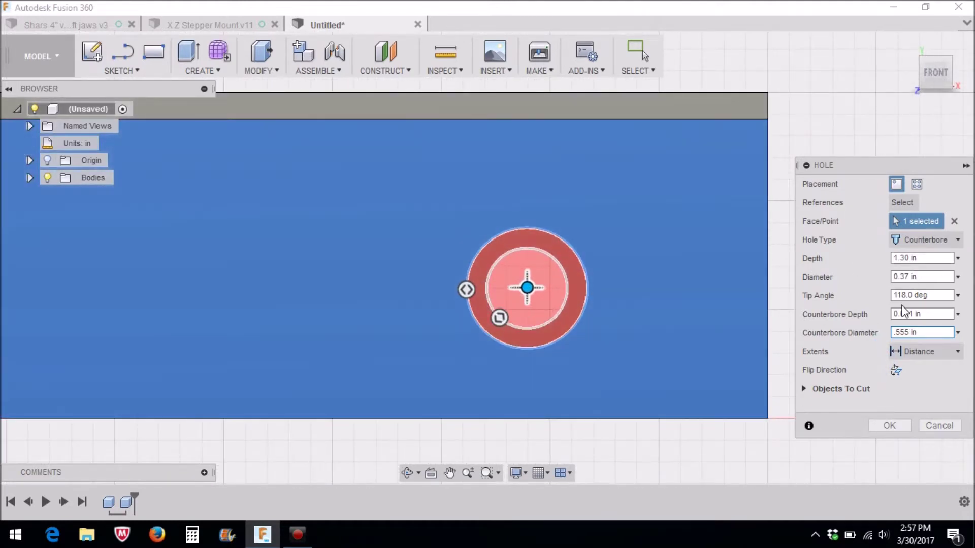
double_click(909, 295)
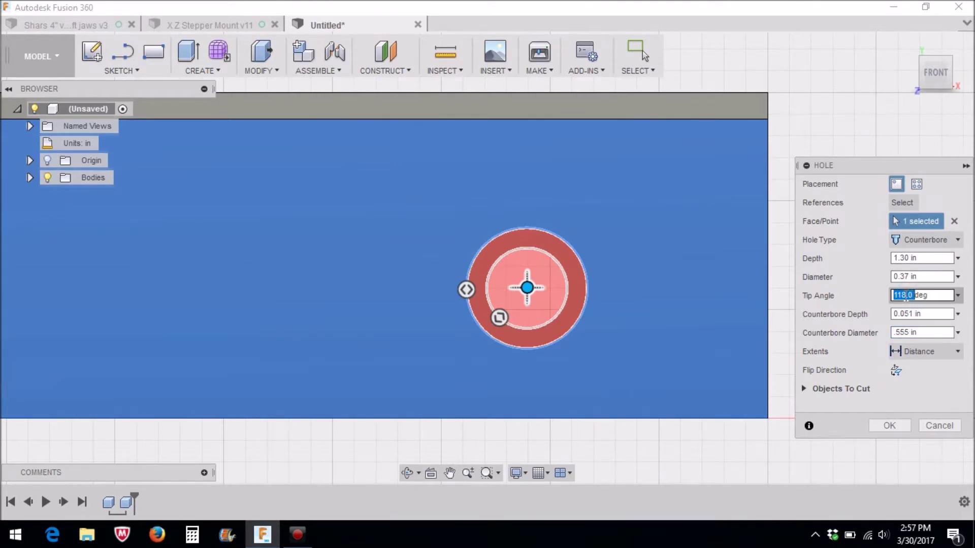
drag(905, 295, 886, 303)
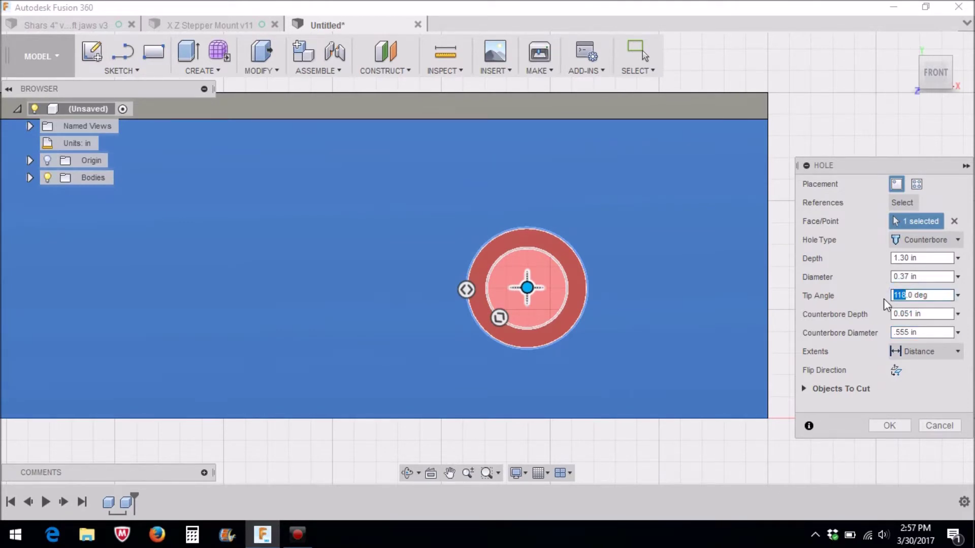
text(180)
drag(931, 86, 935, 71)
shift+middle_drag(493, 266, 482, 197)
click(935, 62)
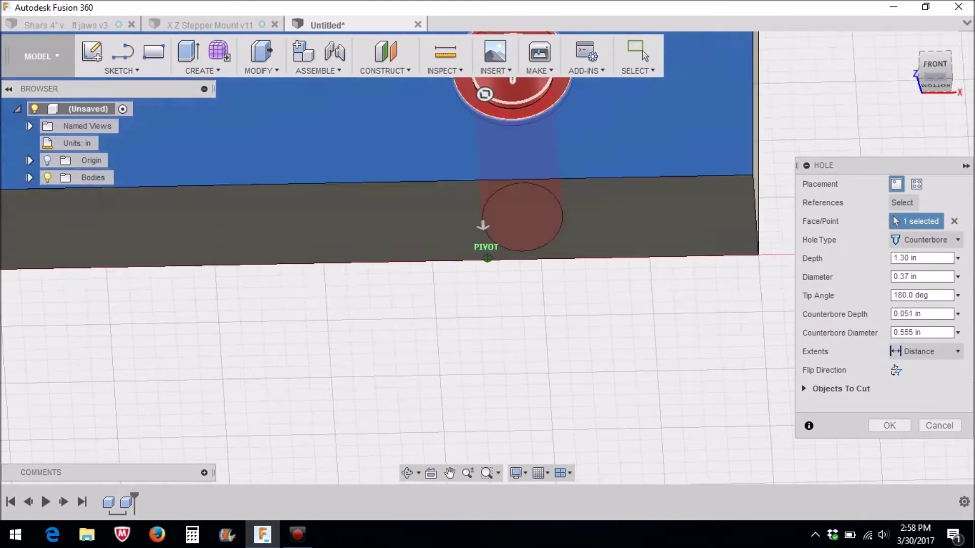
click(909, 259)
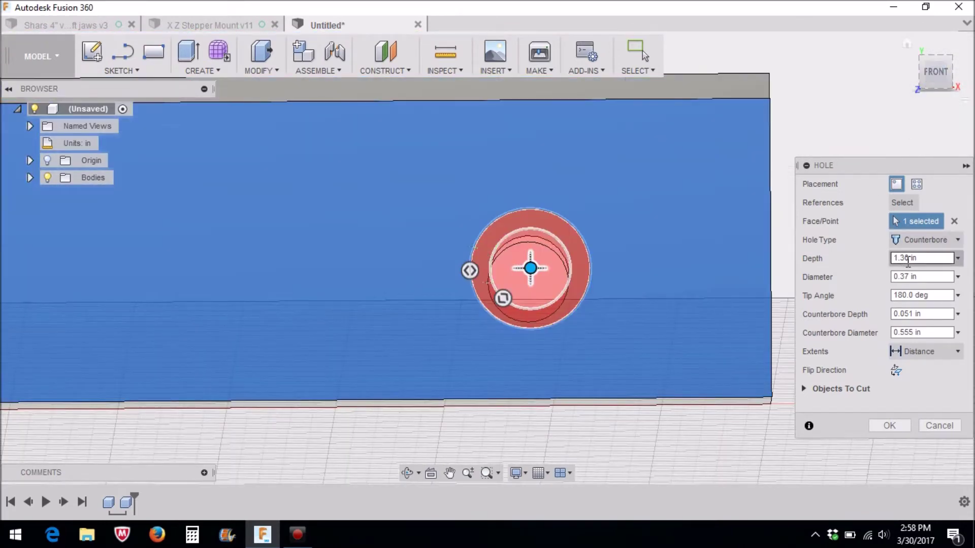
drag(909, 260, 899, 260)
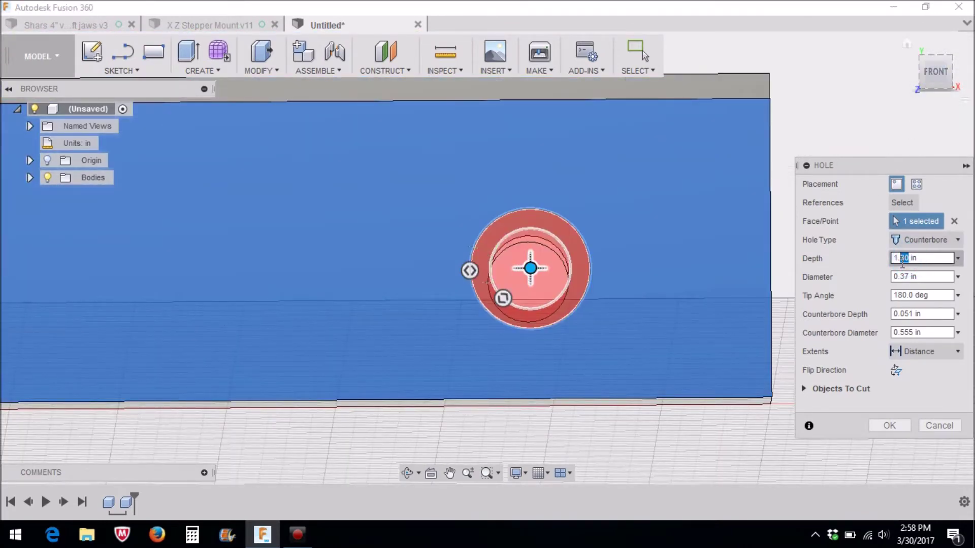
key(BackSpace)
text(.)
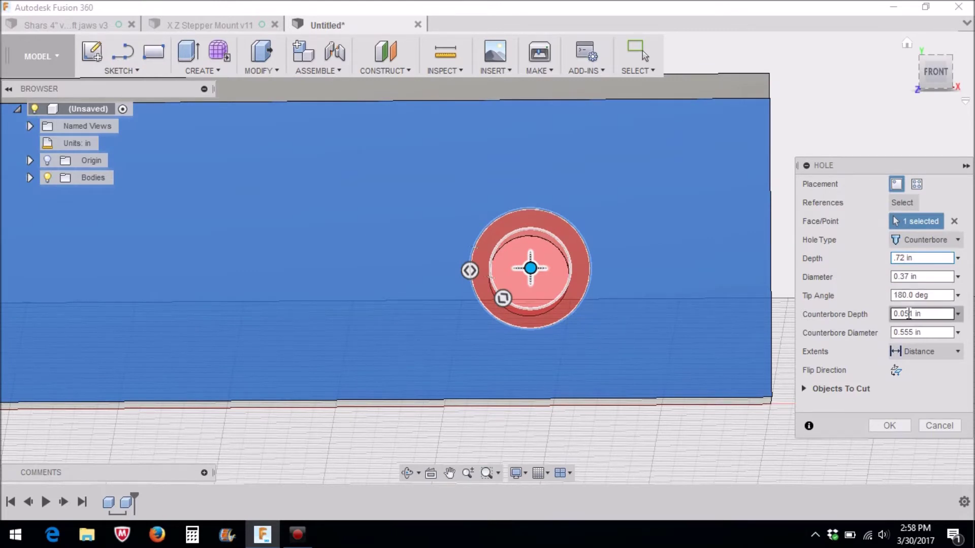
click(906, 314)
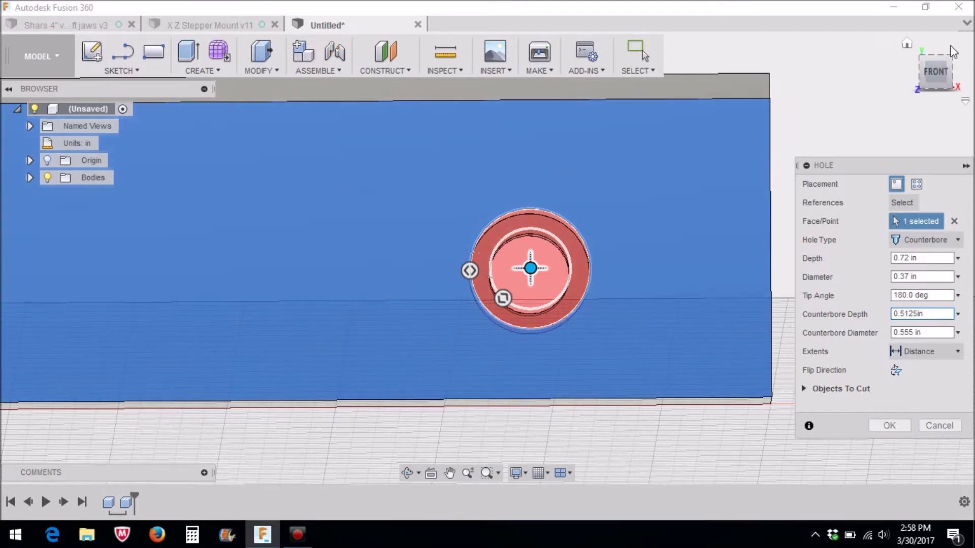
- Place the hole 0.75 in from the right edge and 0.625 in from the bottom, and create it
click(936, 73)
scroll(338, 323, down, 4)
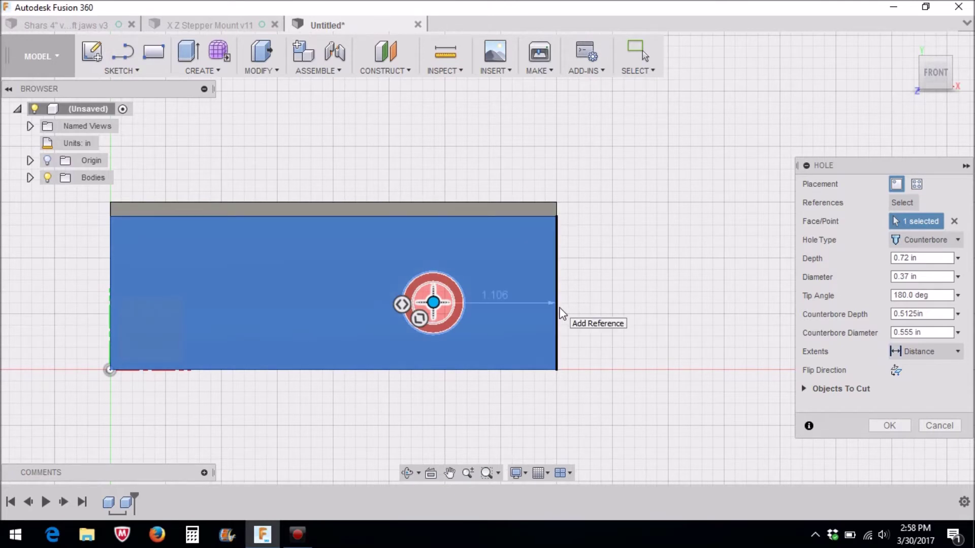
click(561, 313)
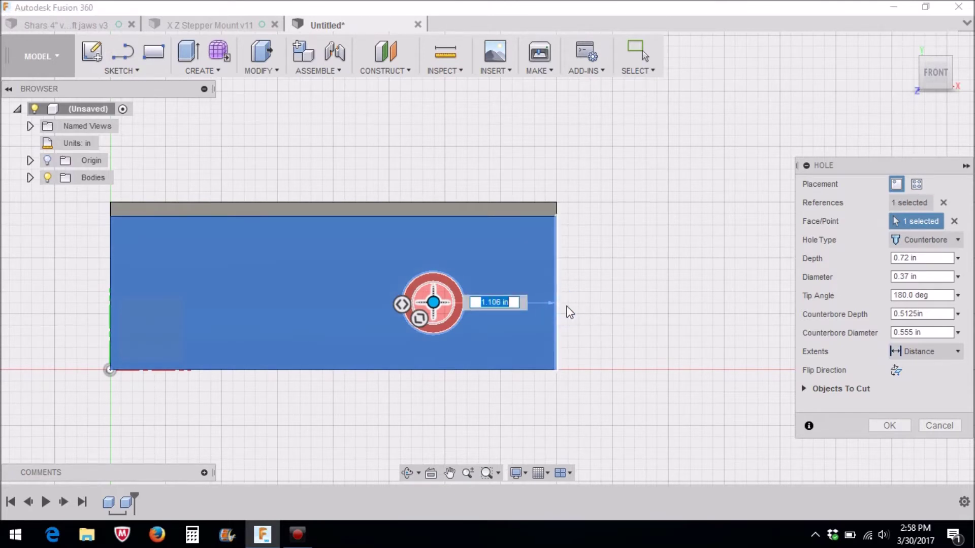
key(BackSpace)
key(Return)
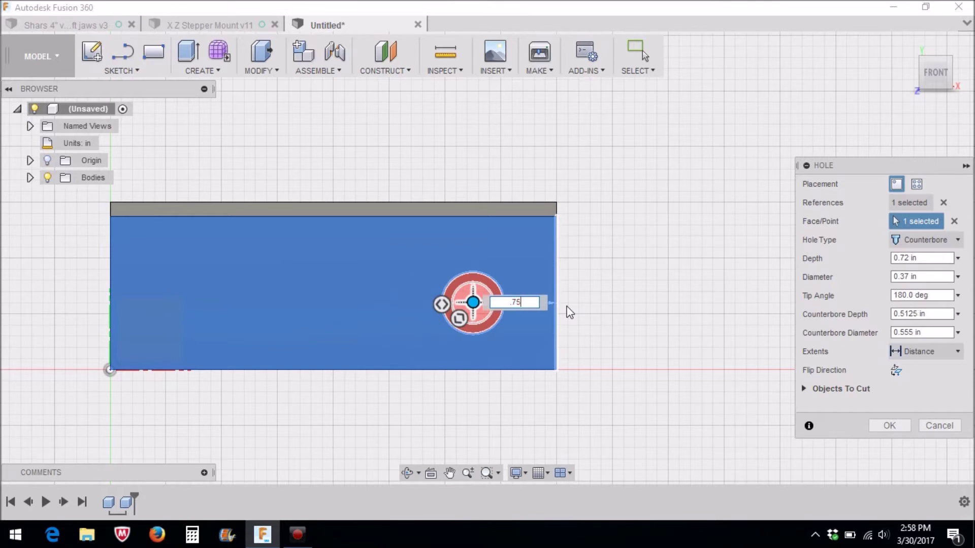
click(477, 375)
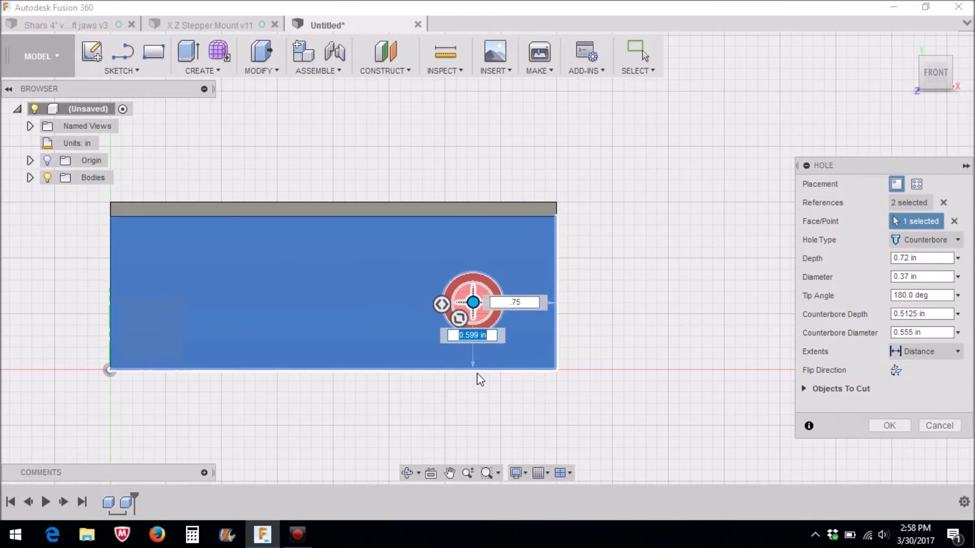
key(BackSpace)
text(.625)
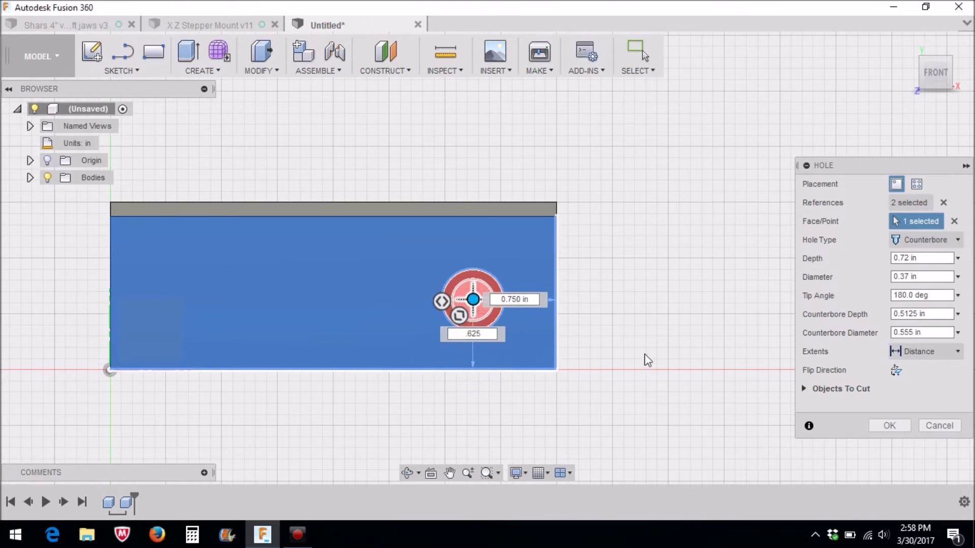
click(883, 426)
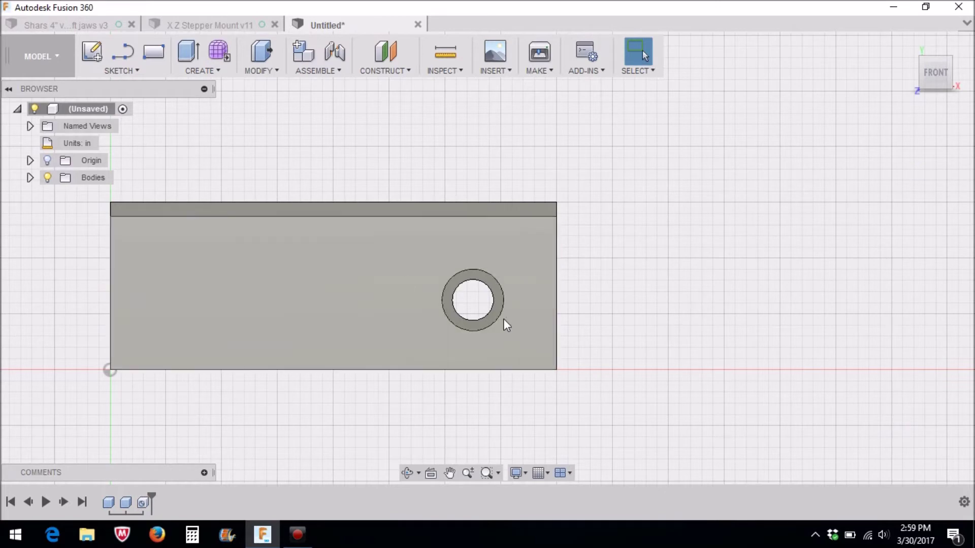
- Square the view to the front and bring up the Create features list
drag(936, 71, 939, 79)
click(939, 76)
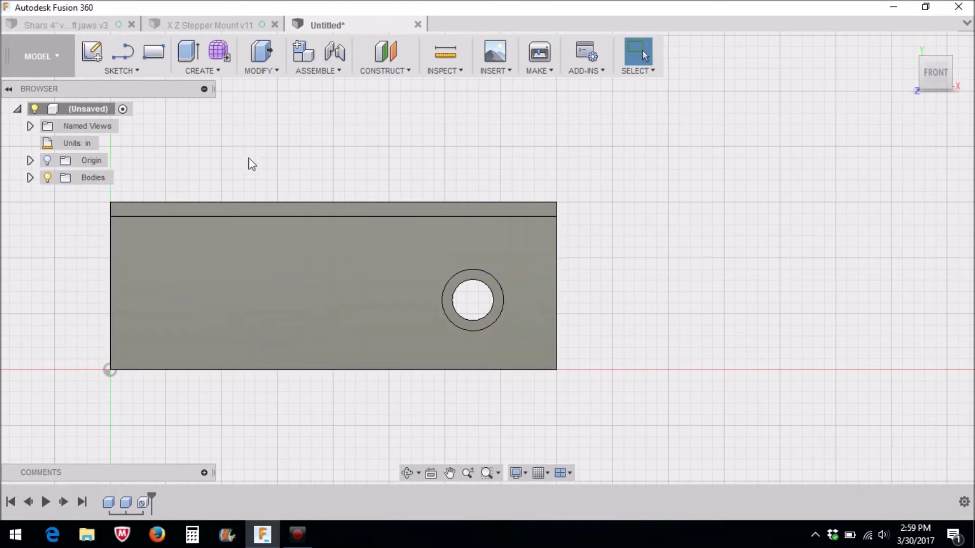
click(218, 69)
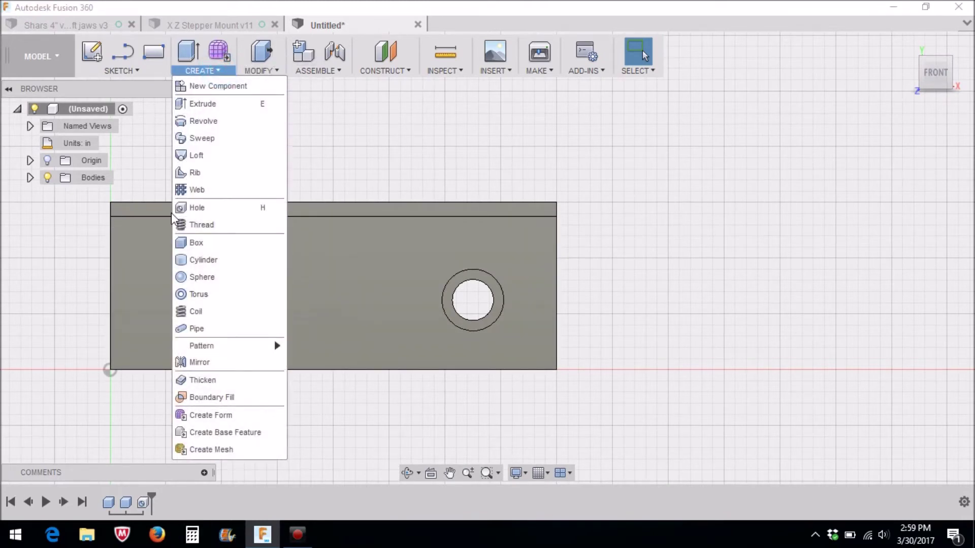
- Add a front-face hole 0.625 in from the bottom edge and 0.75 in from the left edge
click(193, 207)
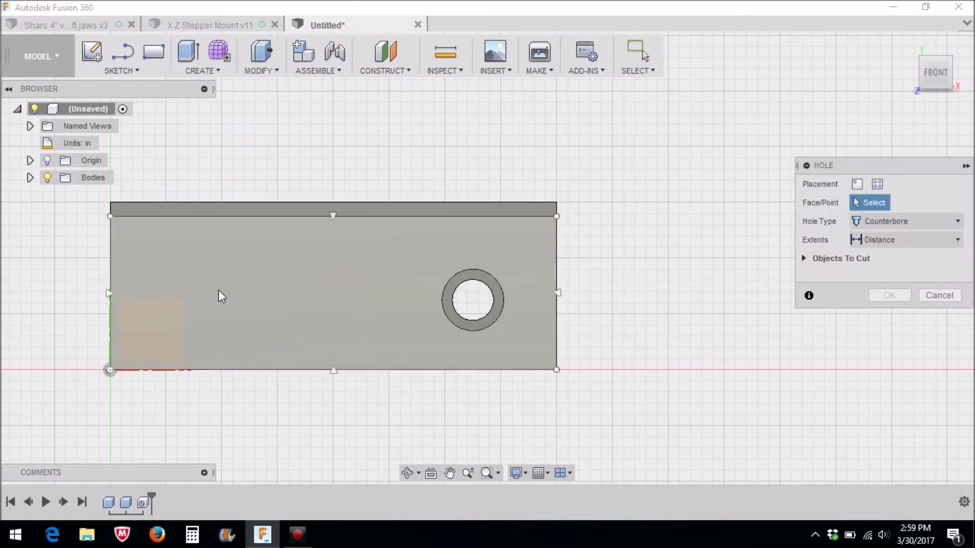
click(218, 289)
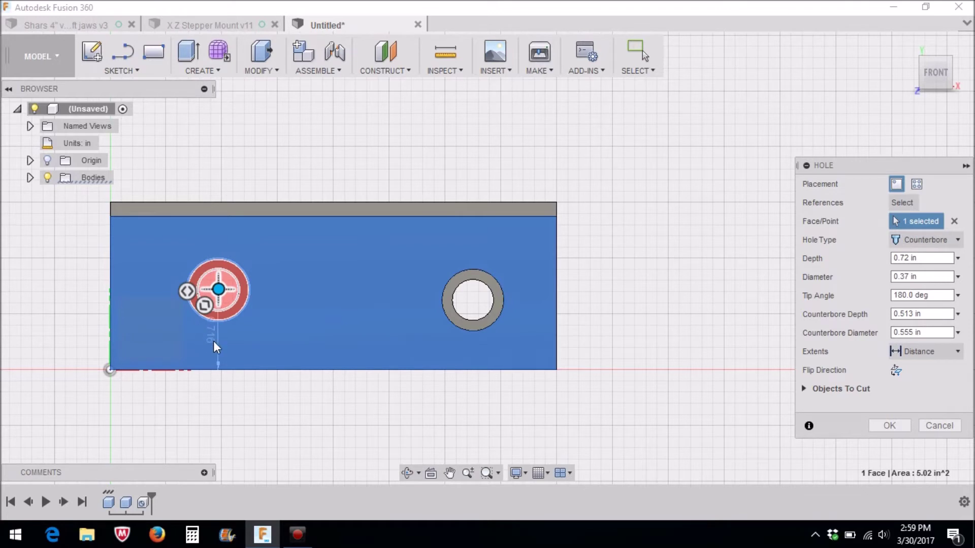
click(219, 371)
key(BackSpace)
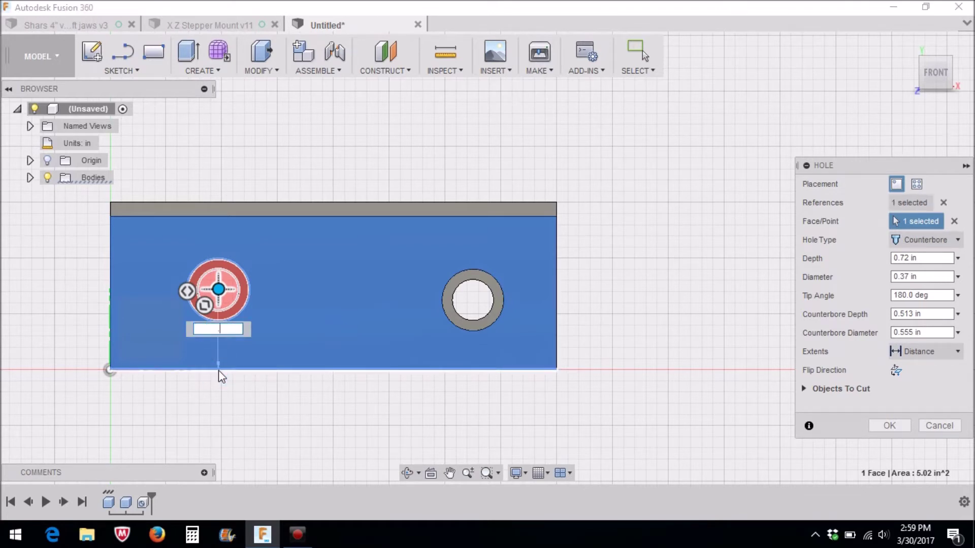
key(Return)
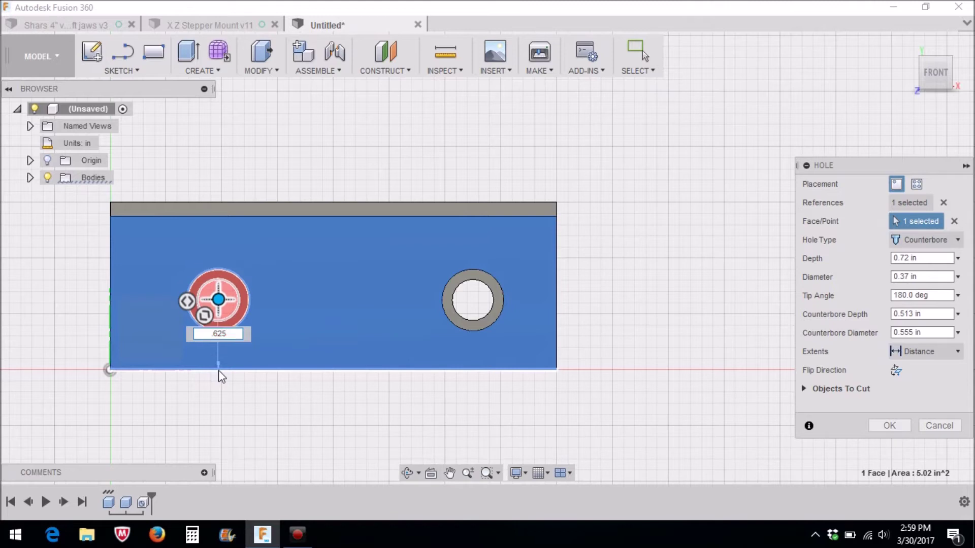
click(112, 305)
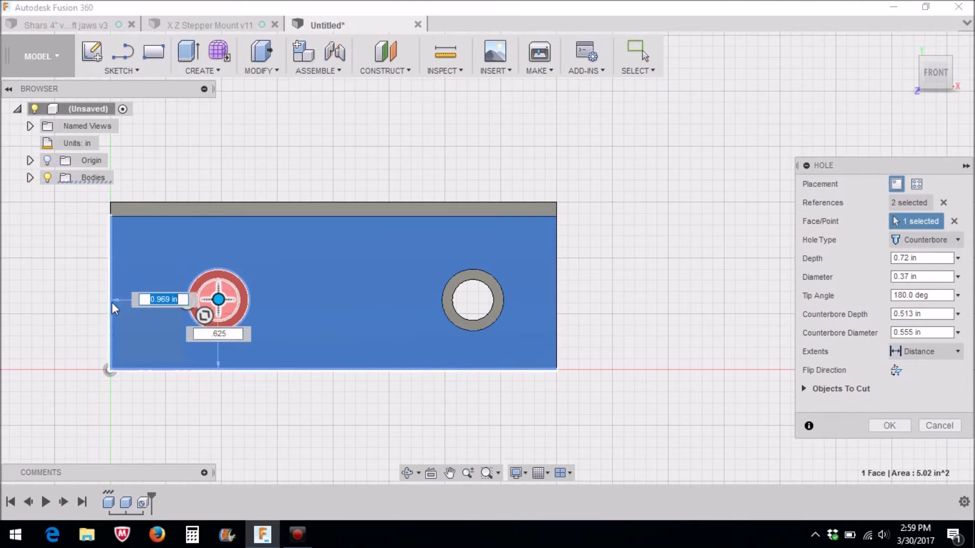
key(BackSpace)
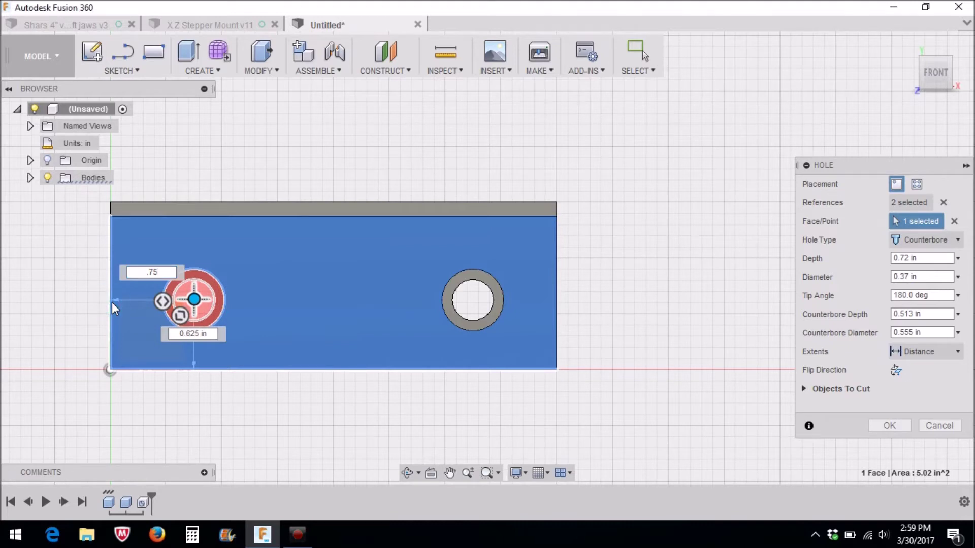
click(876, 431)
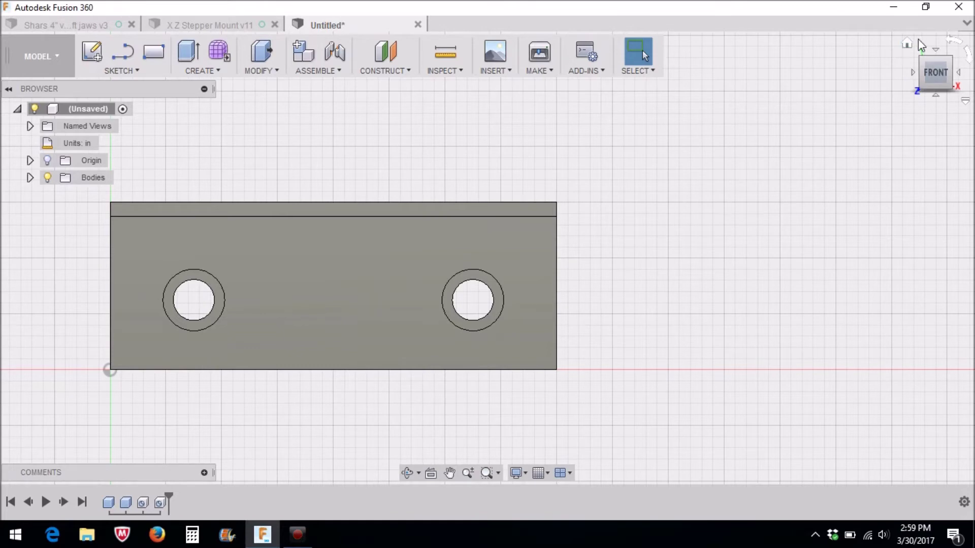
- Orbit the finished block to a low front angle and switch to the CAM workspace
click(909, 43)
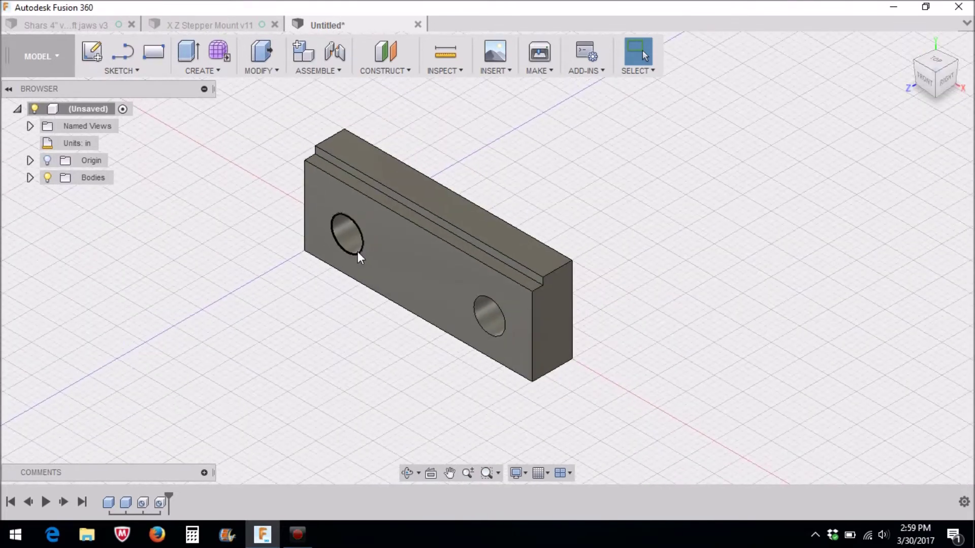
mouse_move(487, 257)
shift+middle_down()
mouse_move(386, 204)
mouse_move(416, 219)
mouse_move(437, 203)
shift+middle_up()
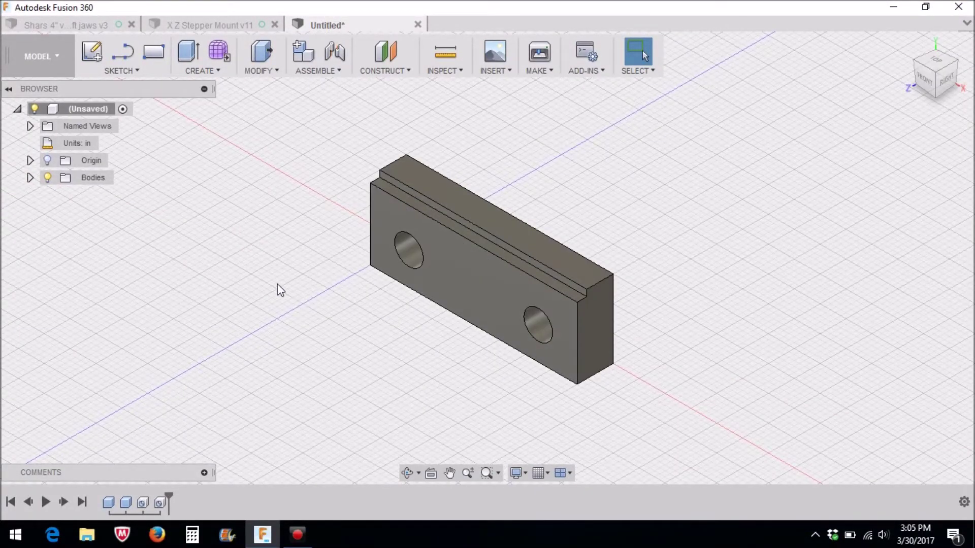
click(52, 64)
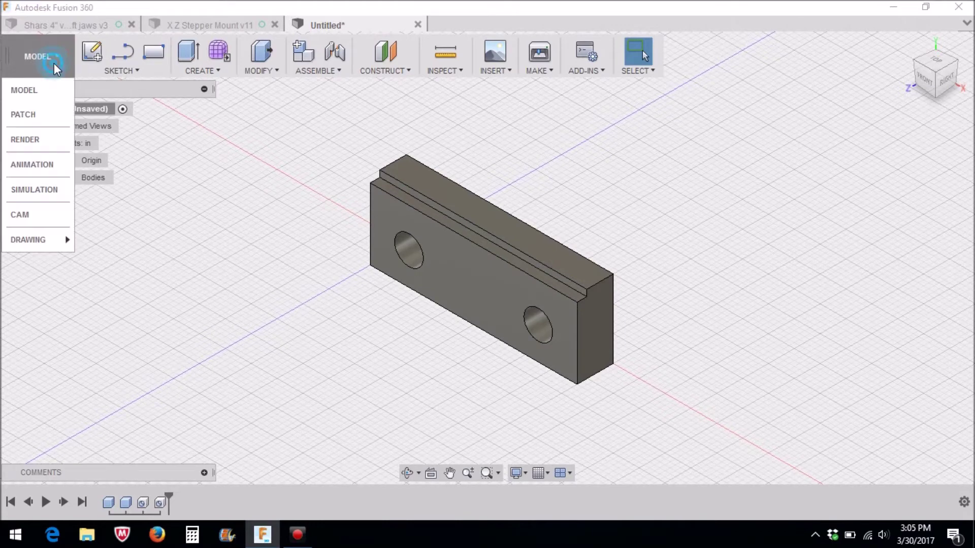
click(39, 215)
- Reframe the view around the part and begin a new milling setup
scroll(285, 304, down, 2)
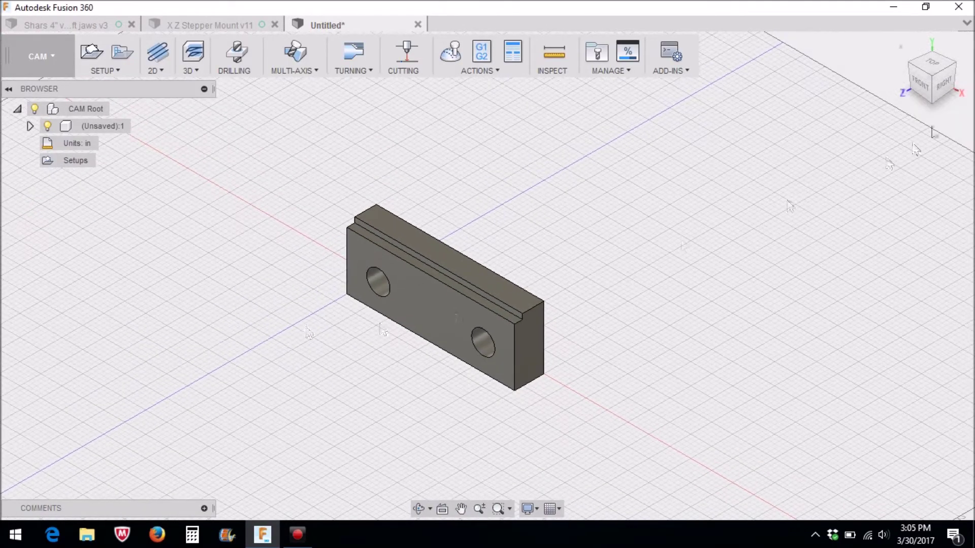
mouse_move(486, 275)
shift+middle_down()
mouse_move(487, 327)
mouse_move(508, 337)
mouse_move(497, 284)
mouse_move(501, 331)
shift+middle_up()
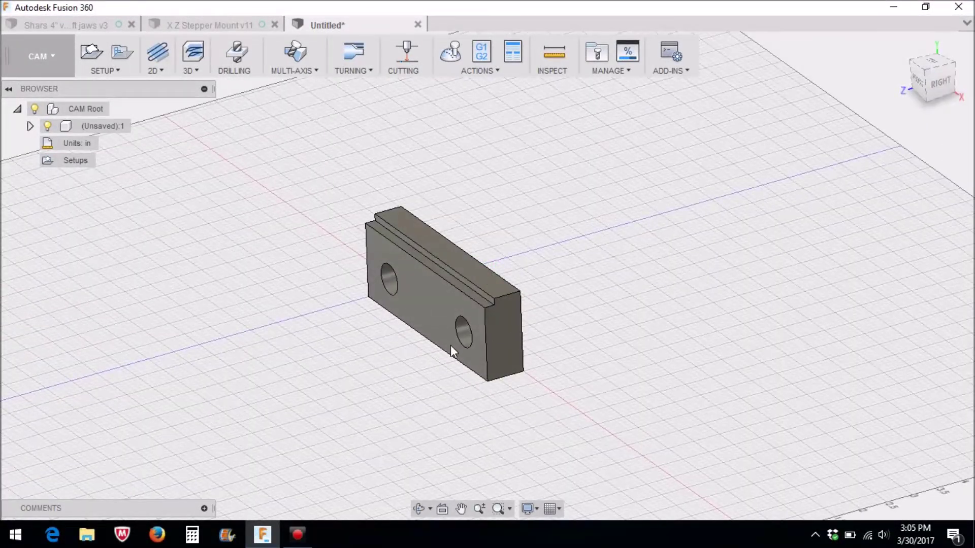
scroll(565, 322, up, 4)
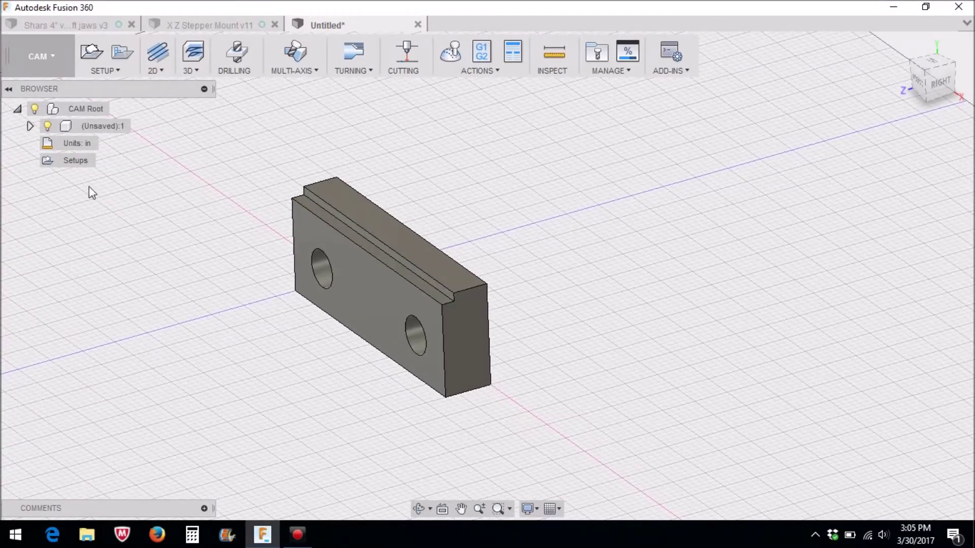
click(116, 72)
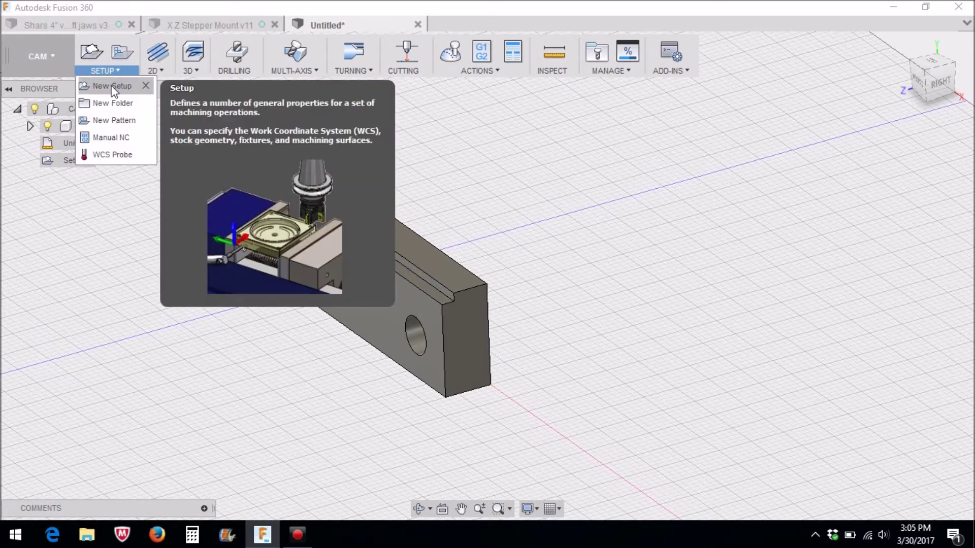
click(112, 88)
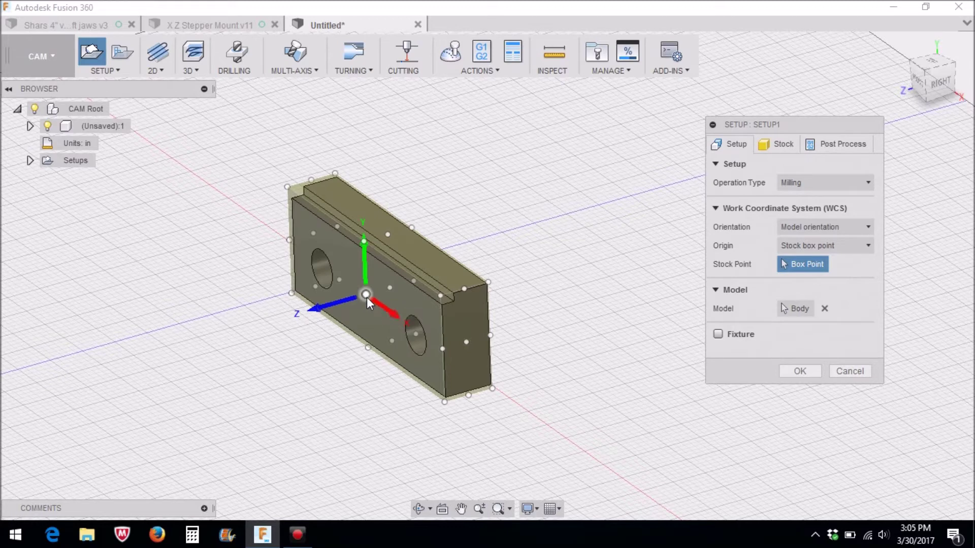
- Put Setup1's work origin at the stock's top-left corner and square the view to the front
click(286, 189)
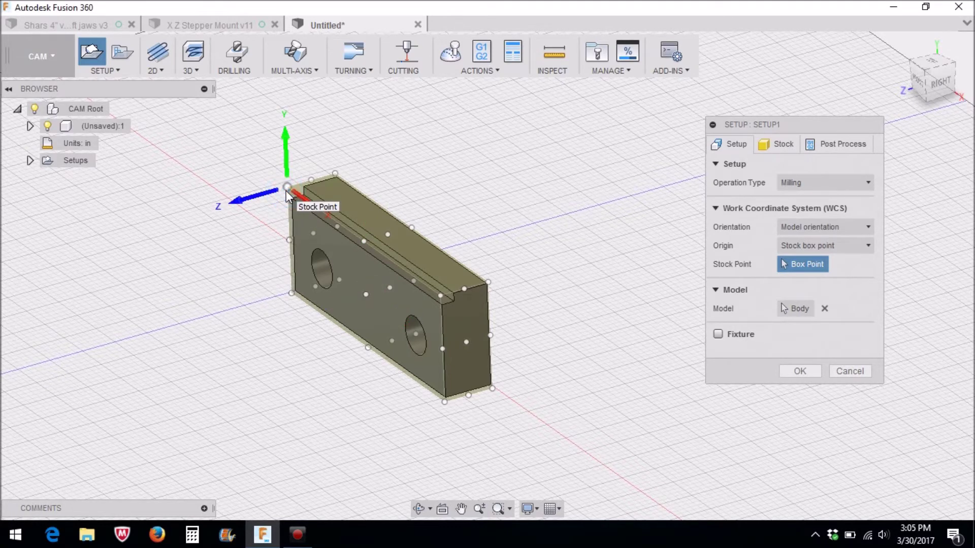
click(925, 81)
click(922, 80)
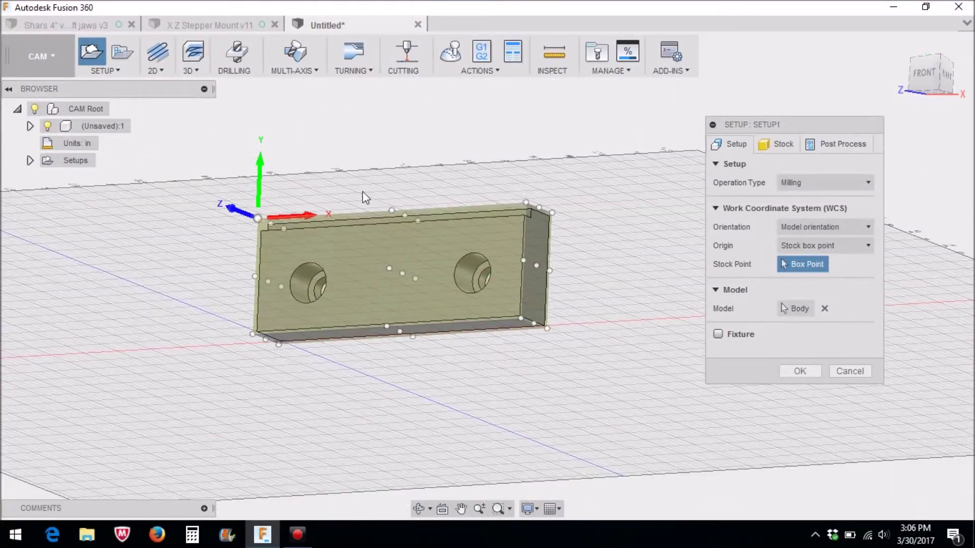
click(920, 86)
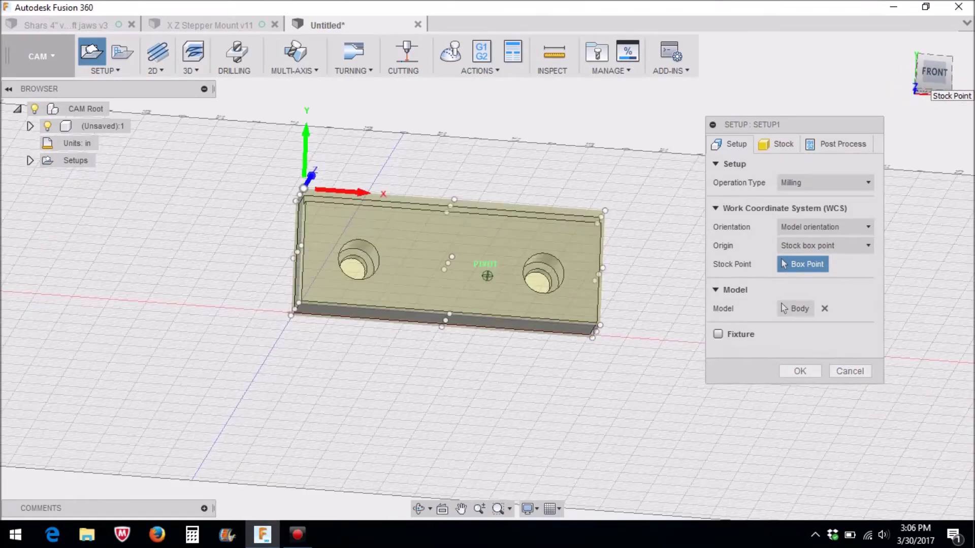
click(928, 73)
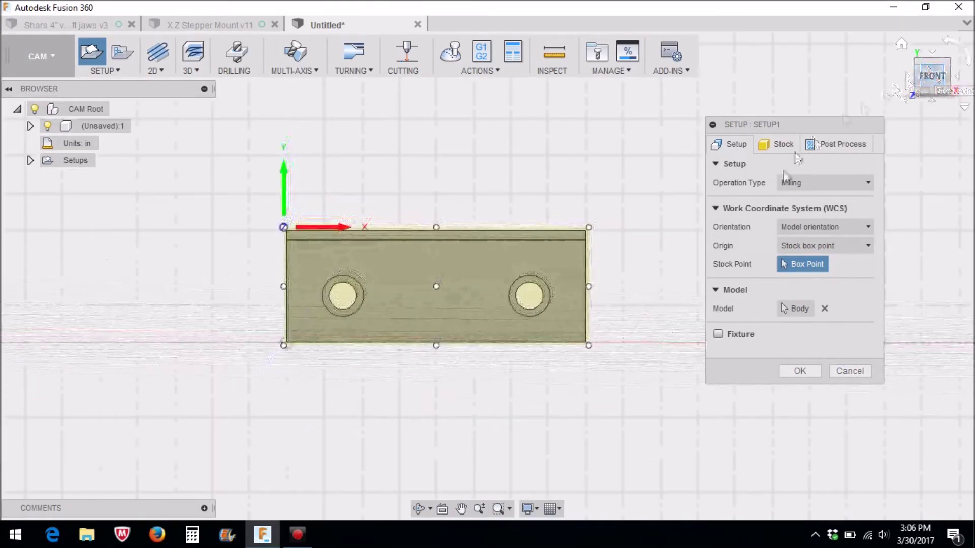
- Change the stock side and top offsets from 0.04 in to 0 in so the stock is 4 x 1.5 x 0.74 in
click(777, 144)
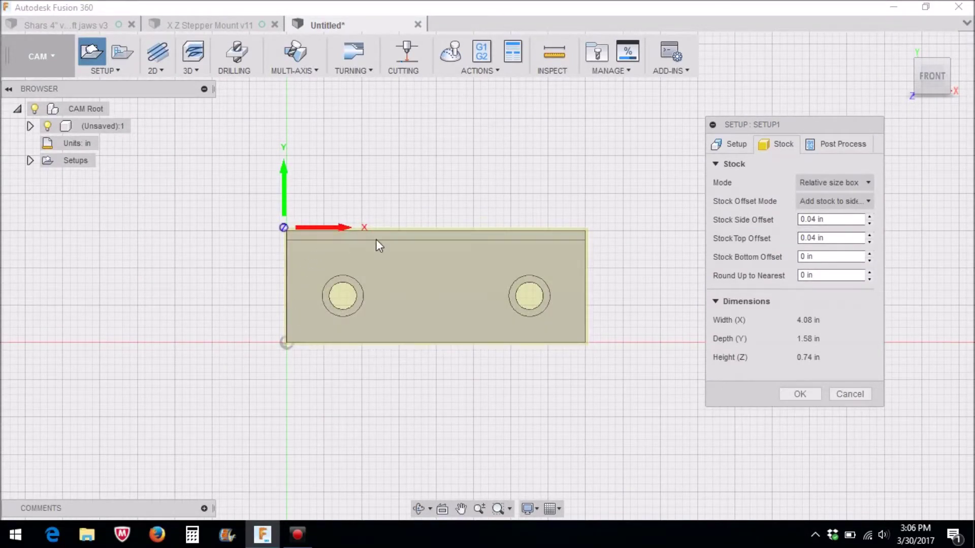
click(817, 220)
drag(818, 219, 813, 219)
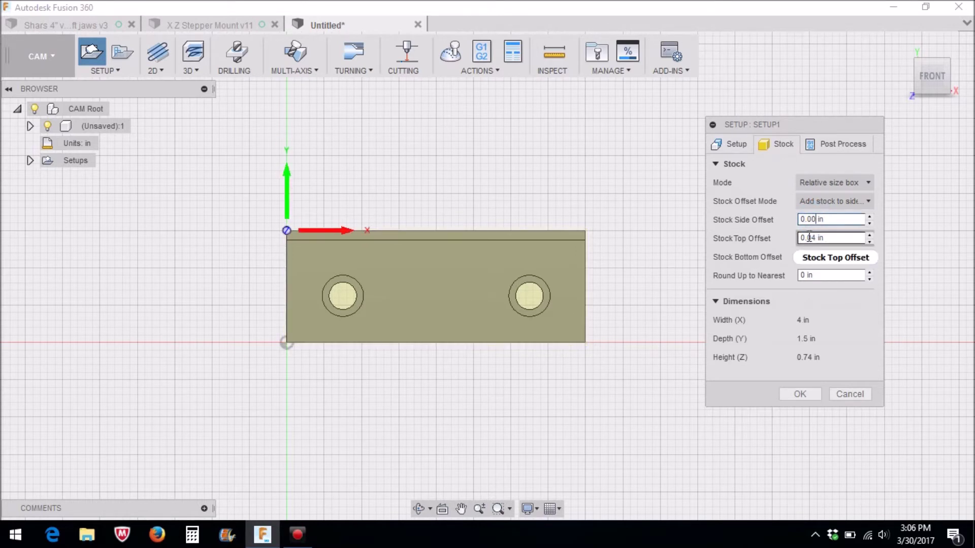
click(818, 238)
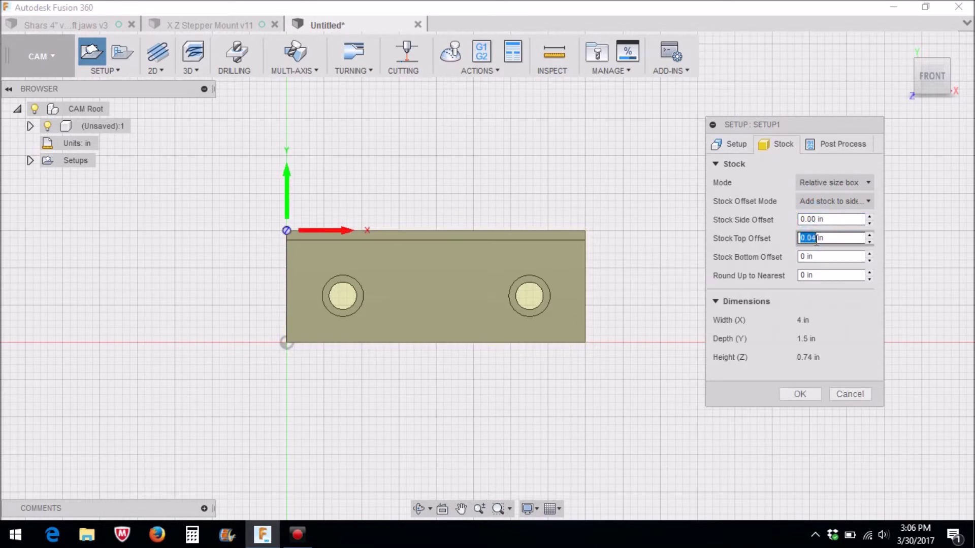
click(816, 239)
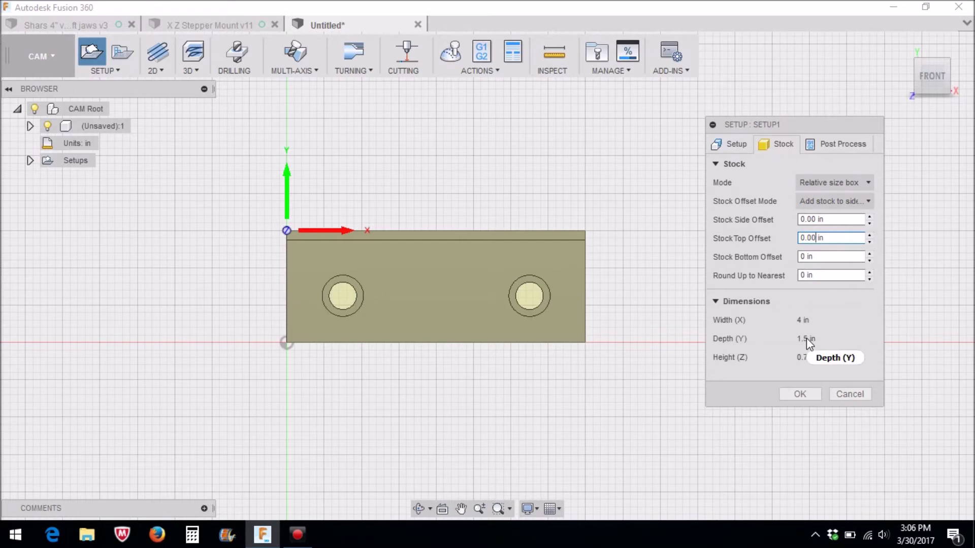
- Confirm Setup1 and start a Bore operation using the #15 Ø3/16" flat end mill
click(795, 395)
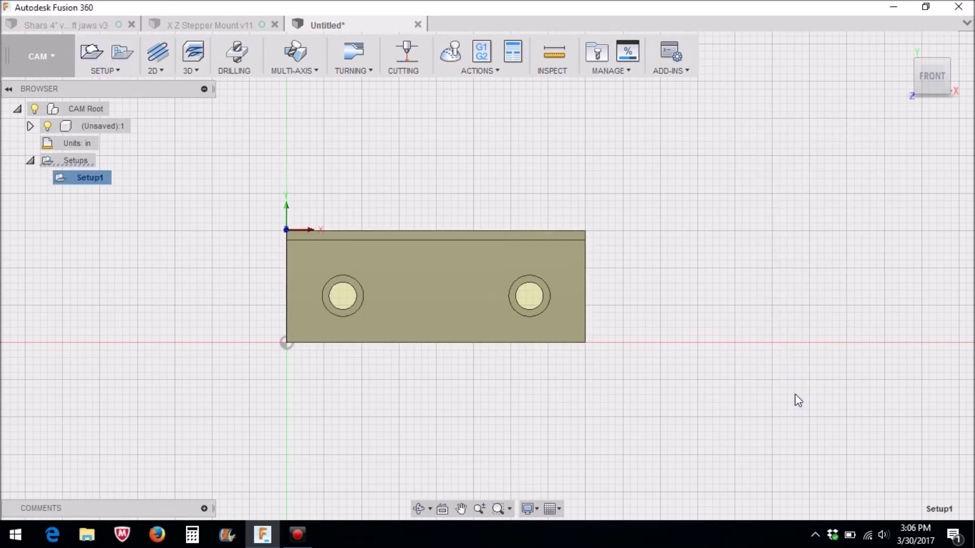
click(936, 77)
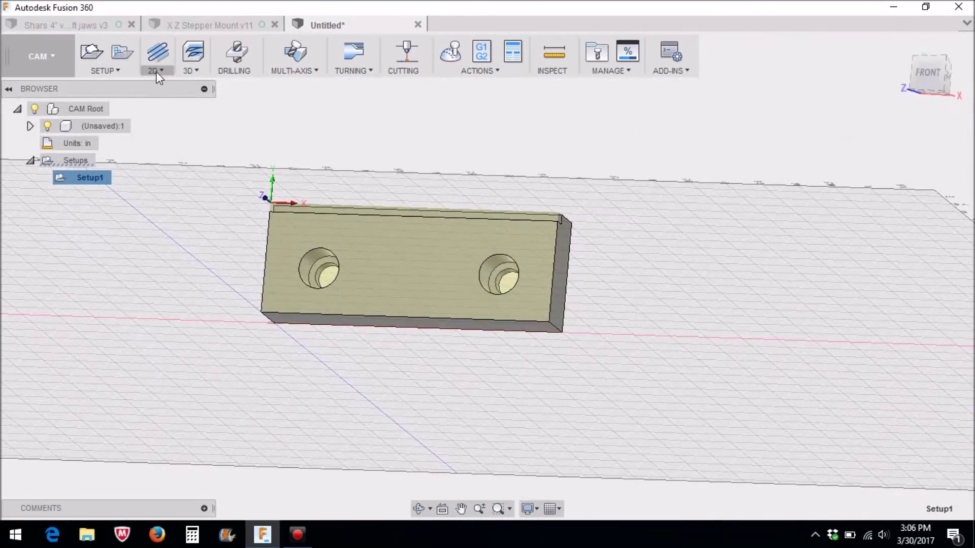
click(156, 71)
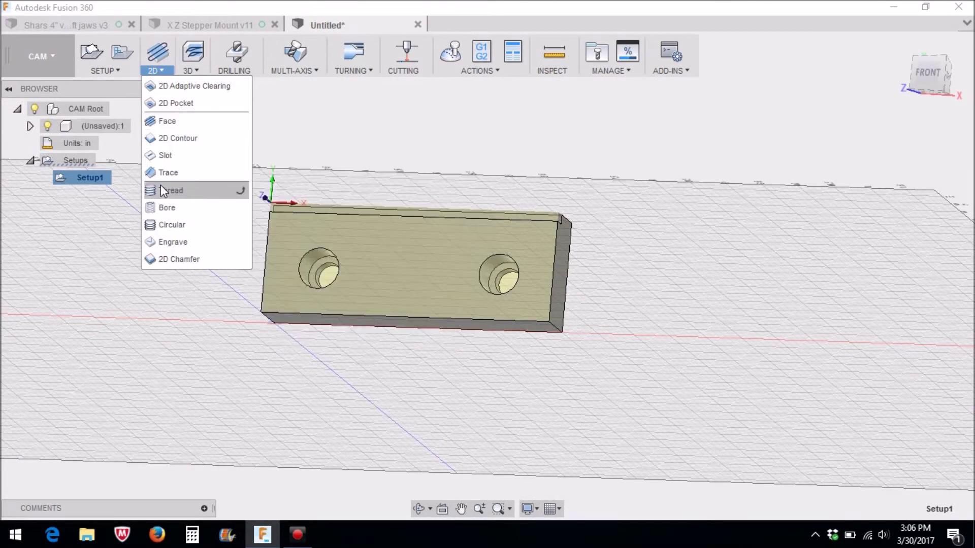
click(162, 208)
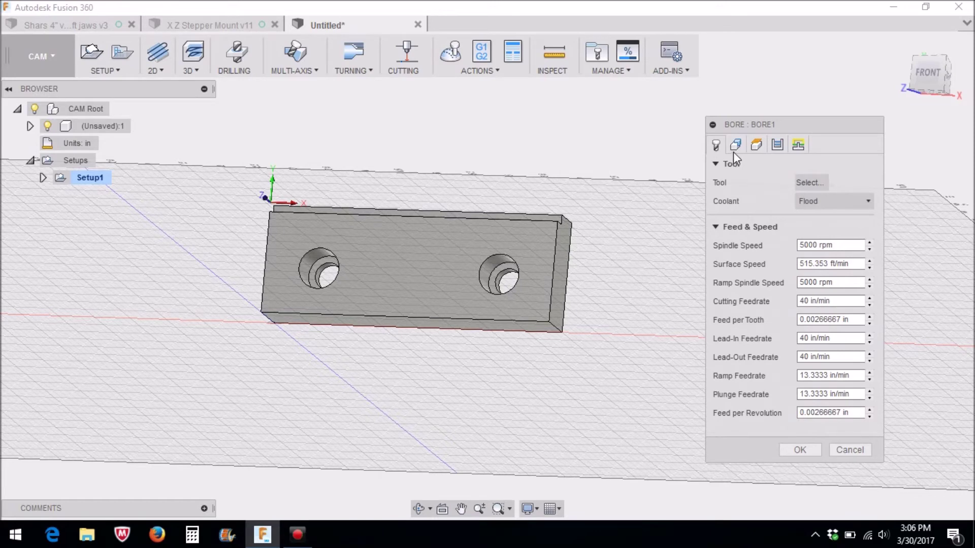
click(808, 182)
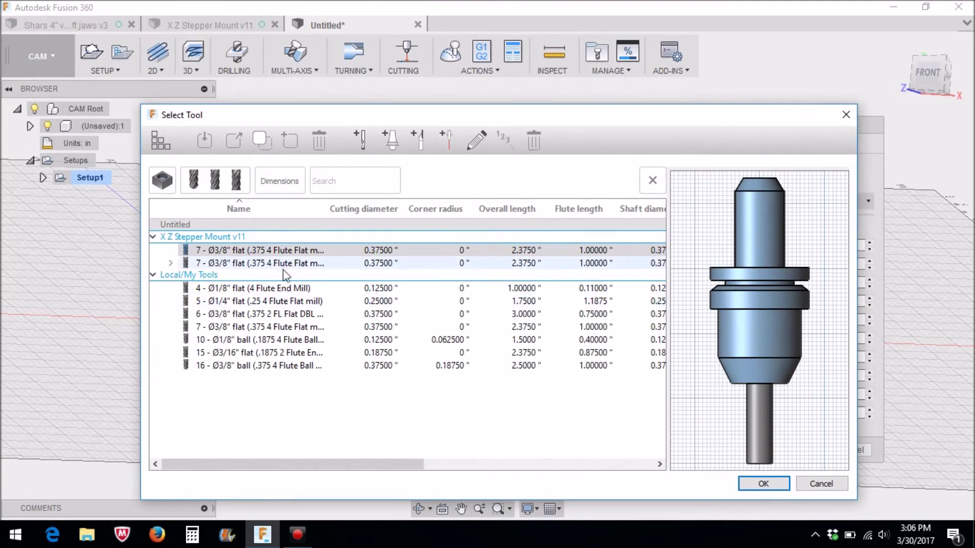
click(245, 354)
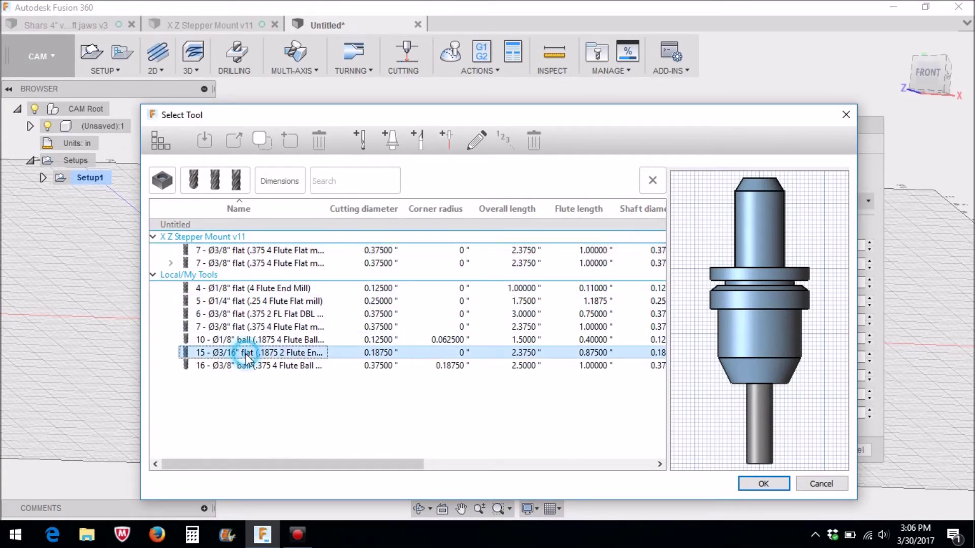
click(769, 482)
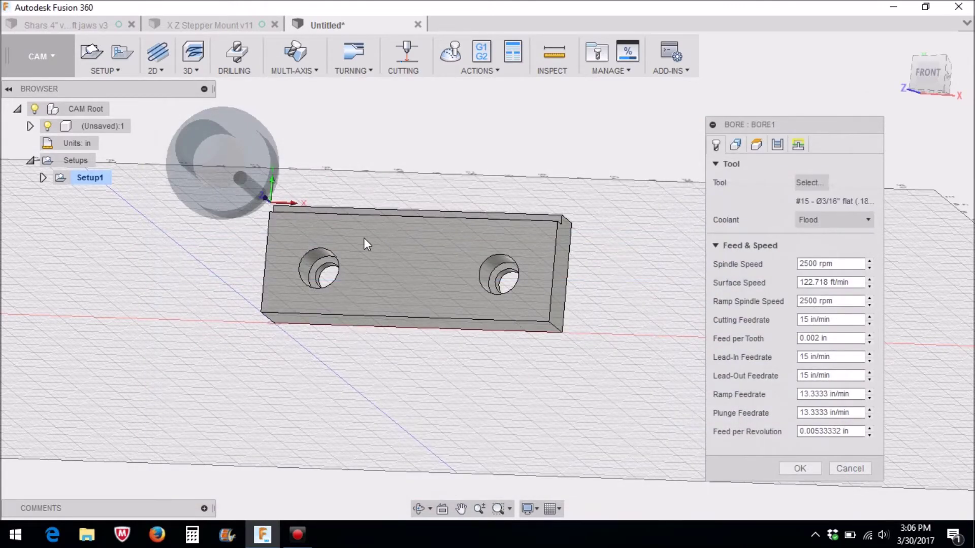
scroll(318, 267, up, 4)
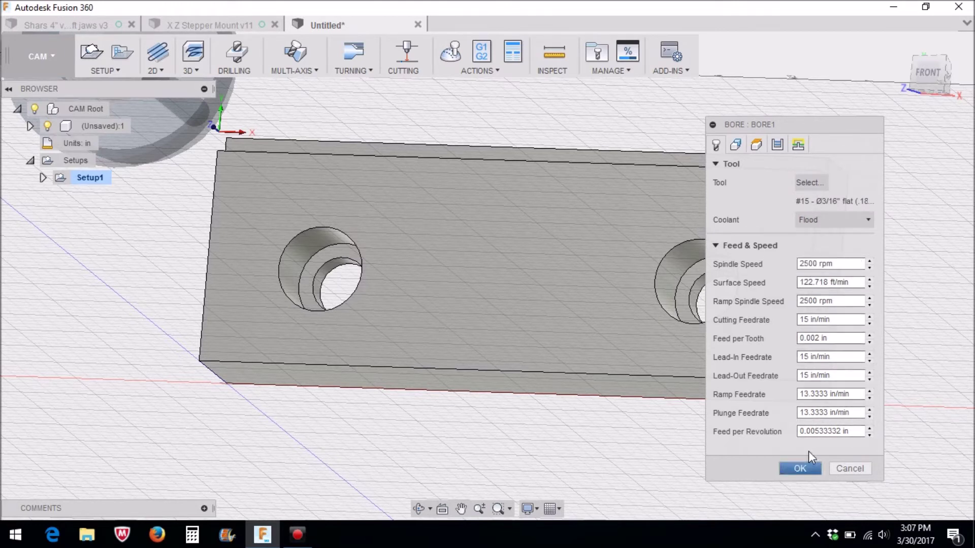
- Select the inner cylindrical faces of the left and right holes as the bore geometry (2 Faces)
click(737, 145)
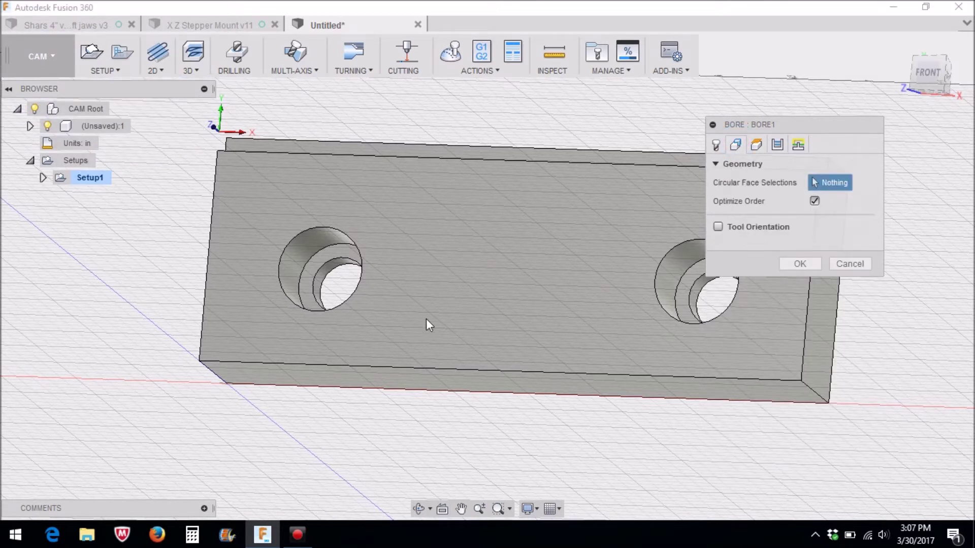
click(321, 279)
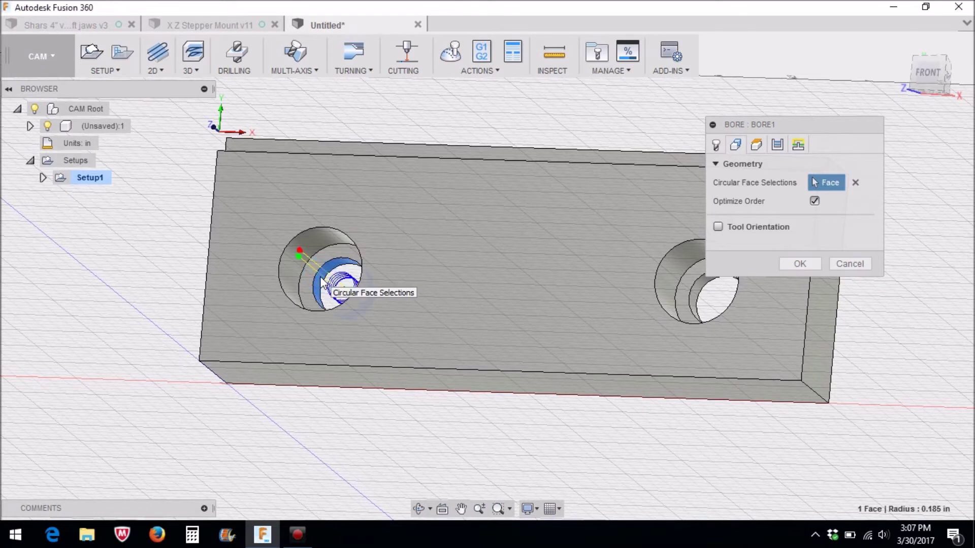
click(693, 301)
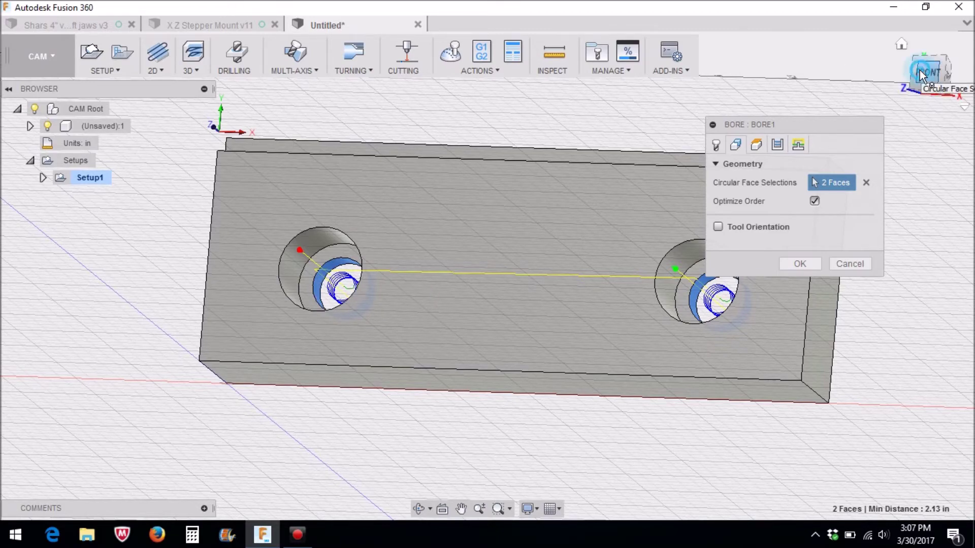
drag(920, 70, 905, 96)
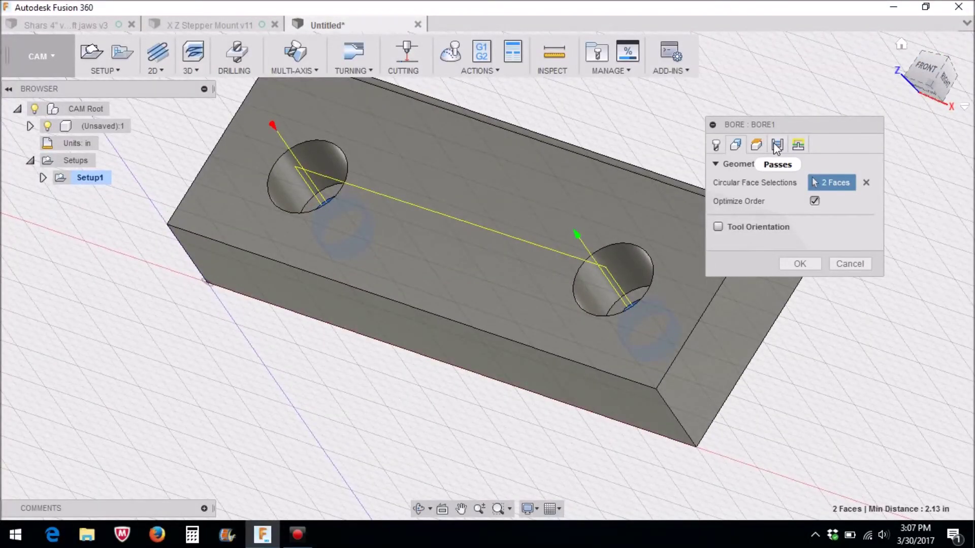
- Set the bore's Top Height from Stock top and the Bottom Height offset to -0.005 in
click(756, 146)
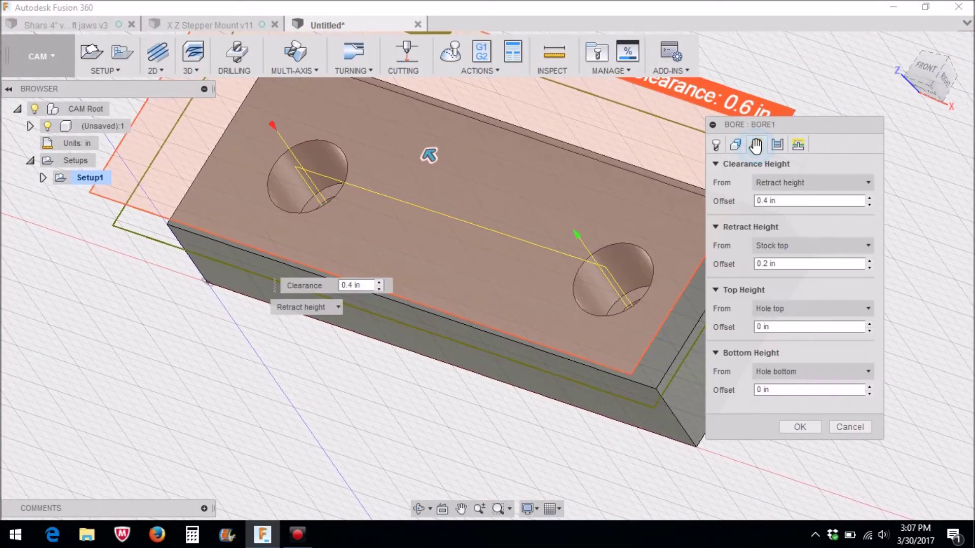
scroll(526, 300, down, 2)
scroll(526, 299, down, 2)
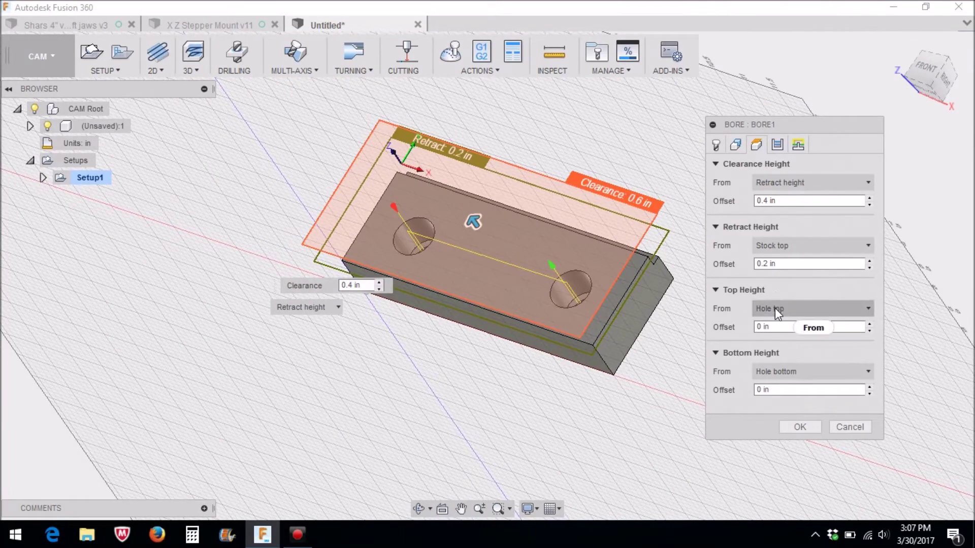
click(869, 308)
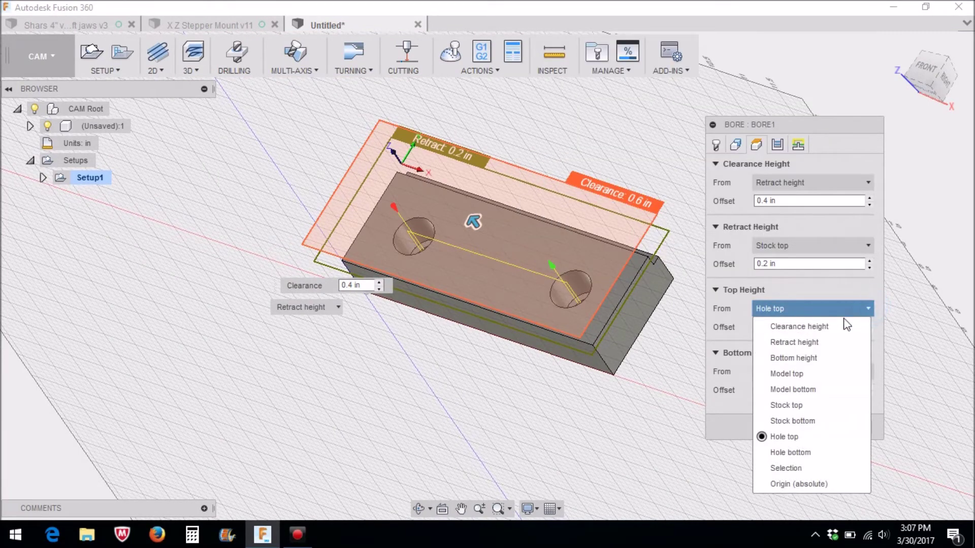
click(809, 406)
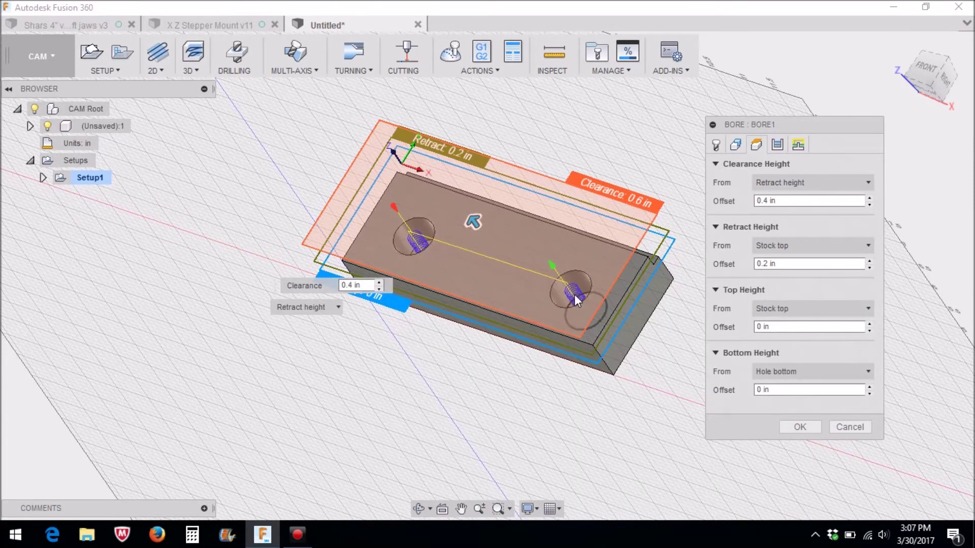
drag(927, 76, 948, 71)
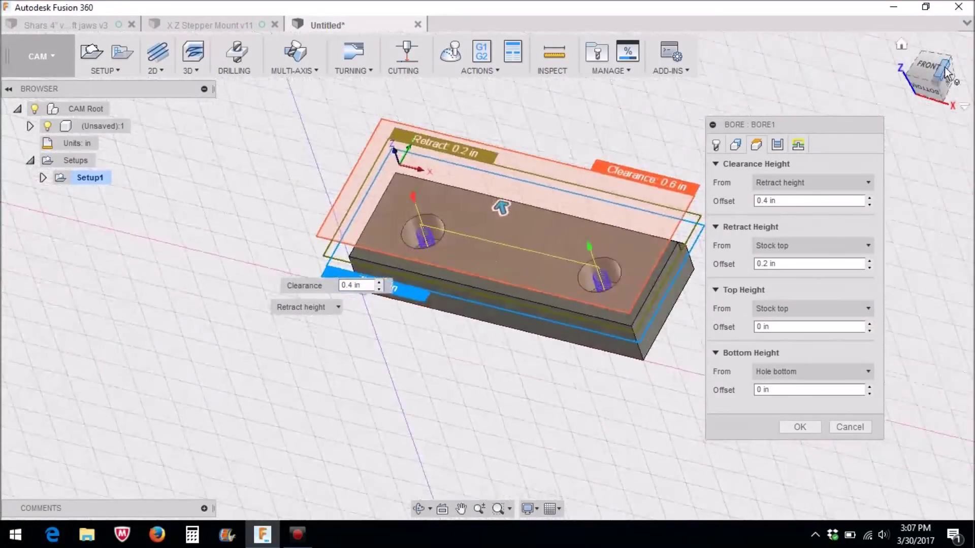
click(758, 391)
click(760, 391)
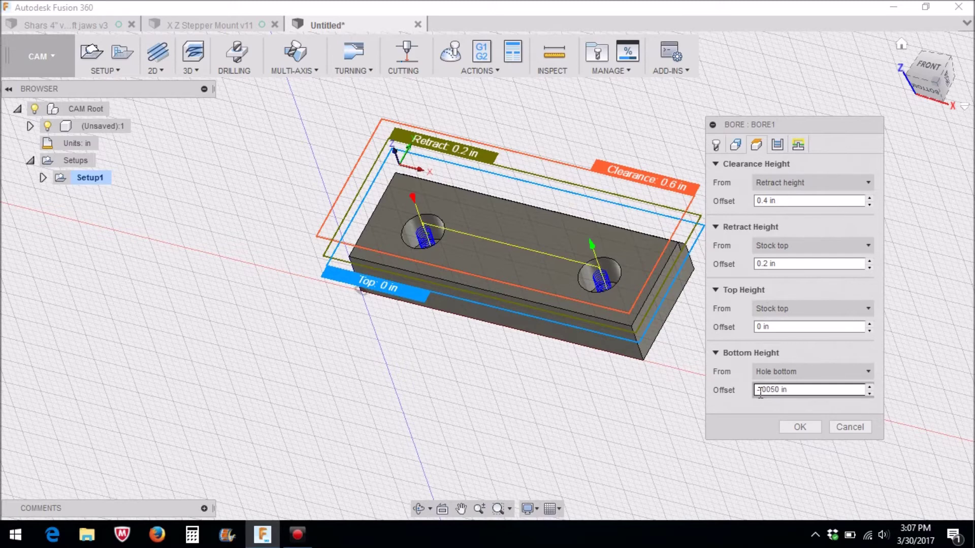
click(779, 391)
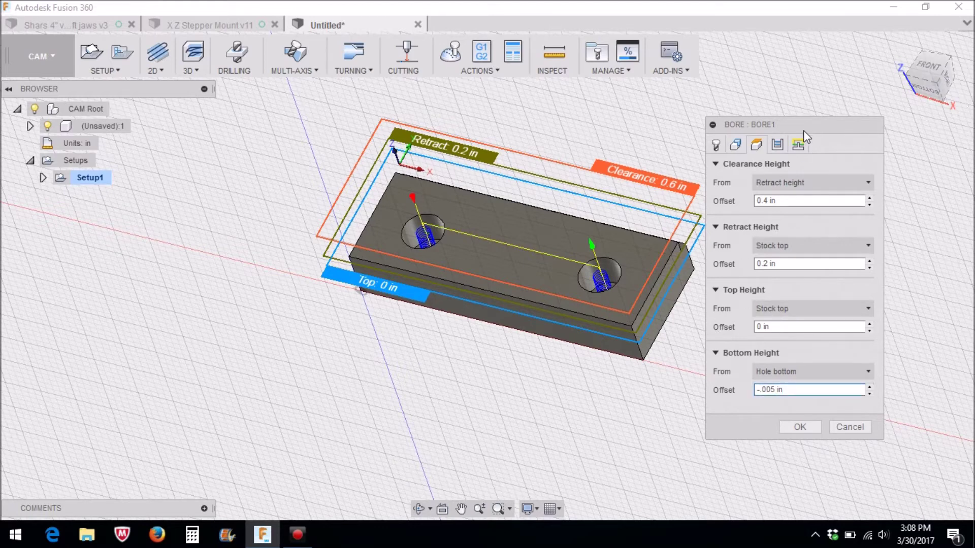
click(777, 146)
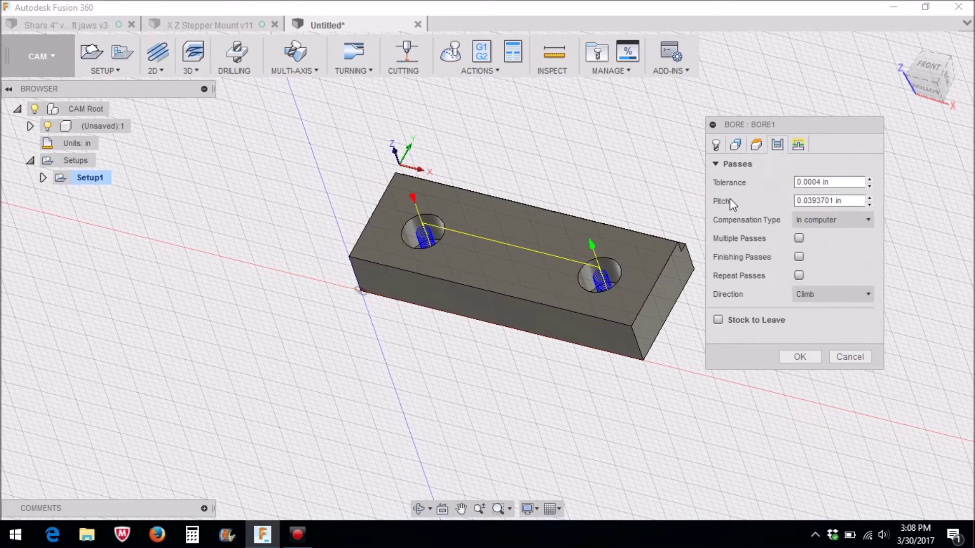
- Change the bore pitch to 0.03 in and create the Bore1 operation
click(831, 200)
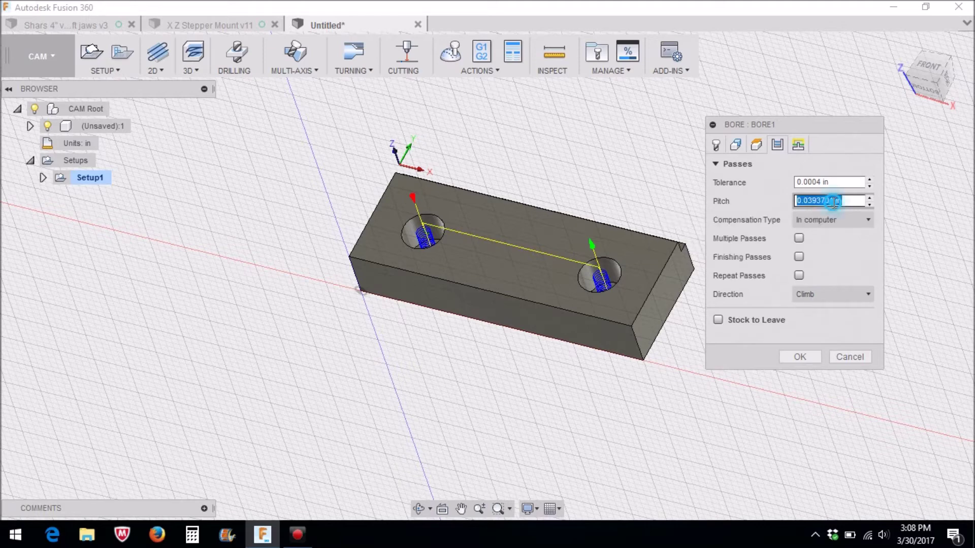
click(833, 203)
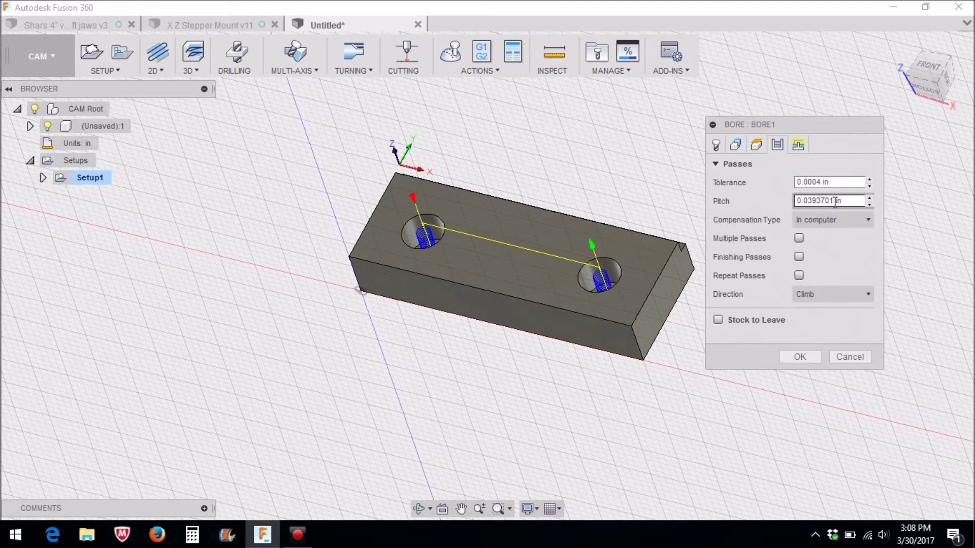
drag(836, 201, 809, 216)
key(BackSpace)
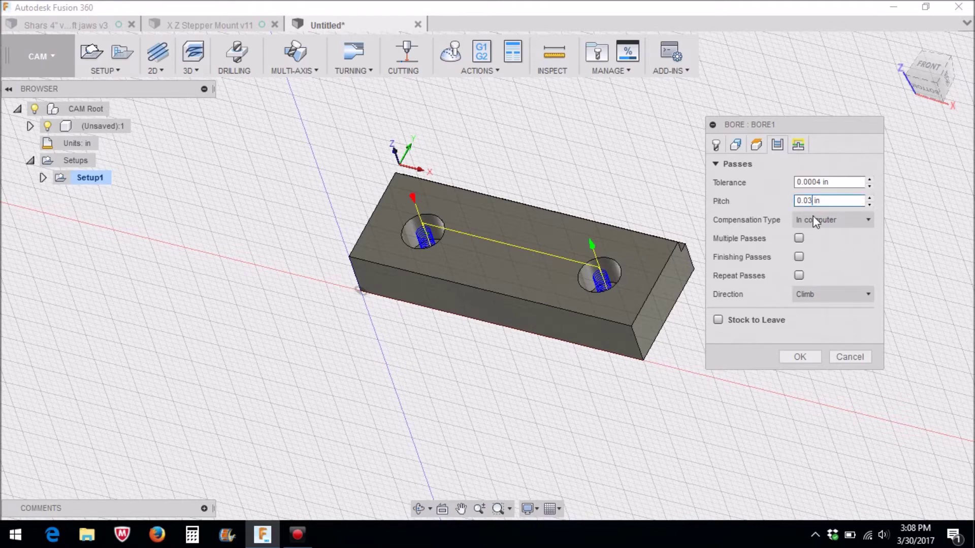
scroll(640, 269, up, 5)
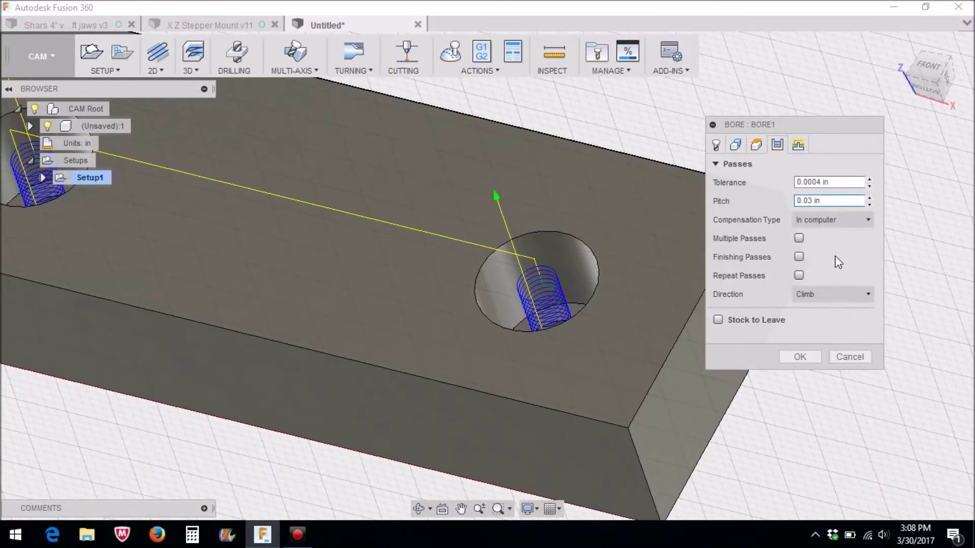
key(Return)
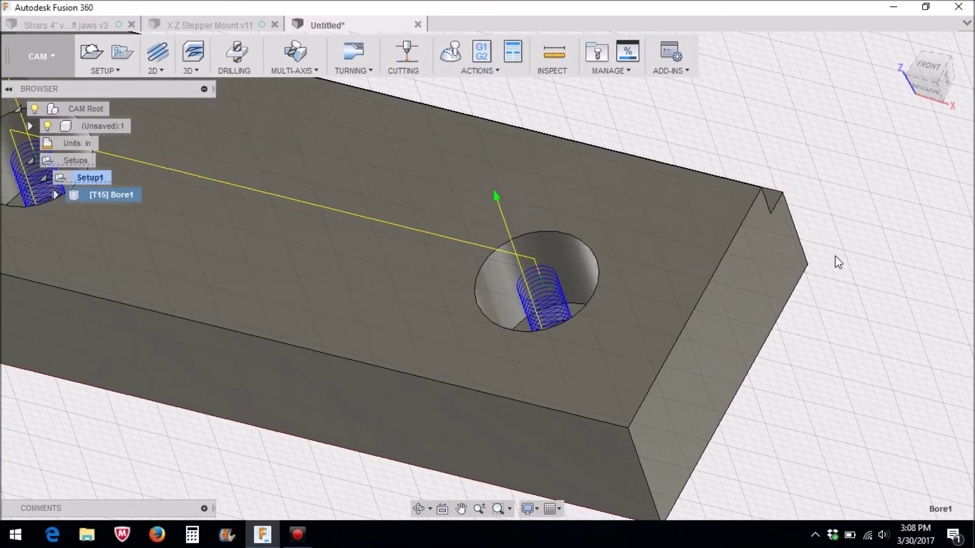
- Reopen Bore1 to review its linking settings, accept it, and view both holes' toolpaths
right_click(115, 197)
click(131, 202)
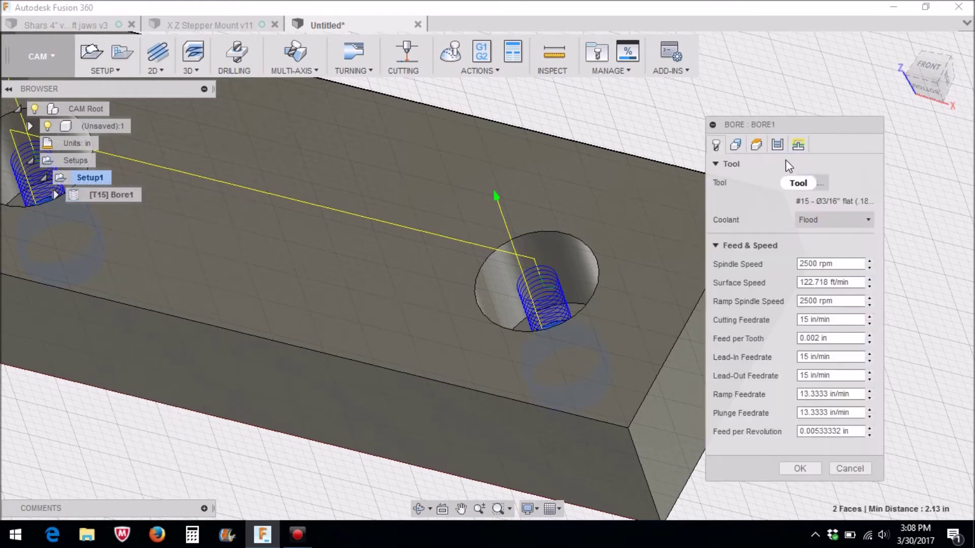
click(799, 145)
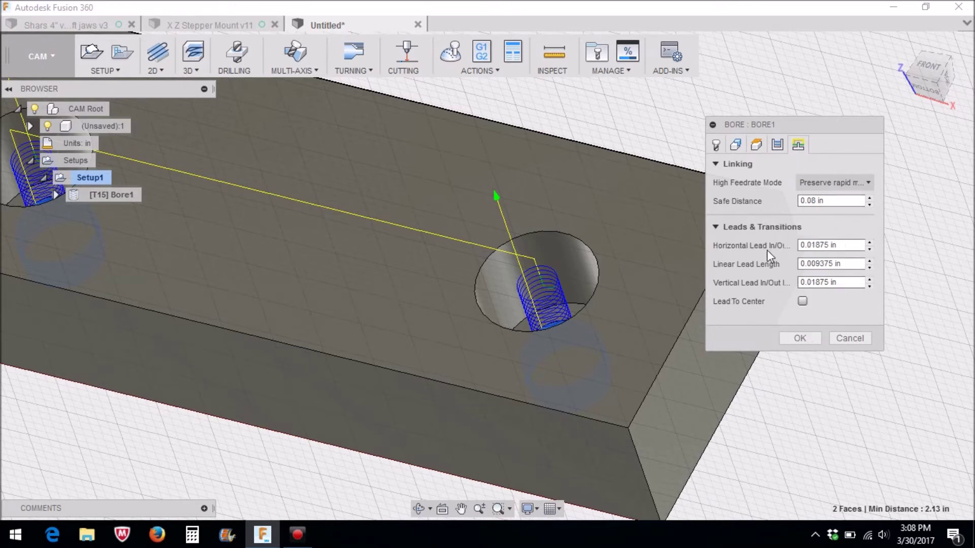
click(800, 339)
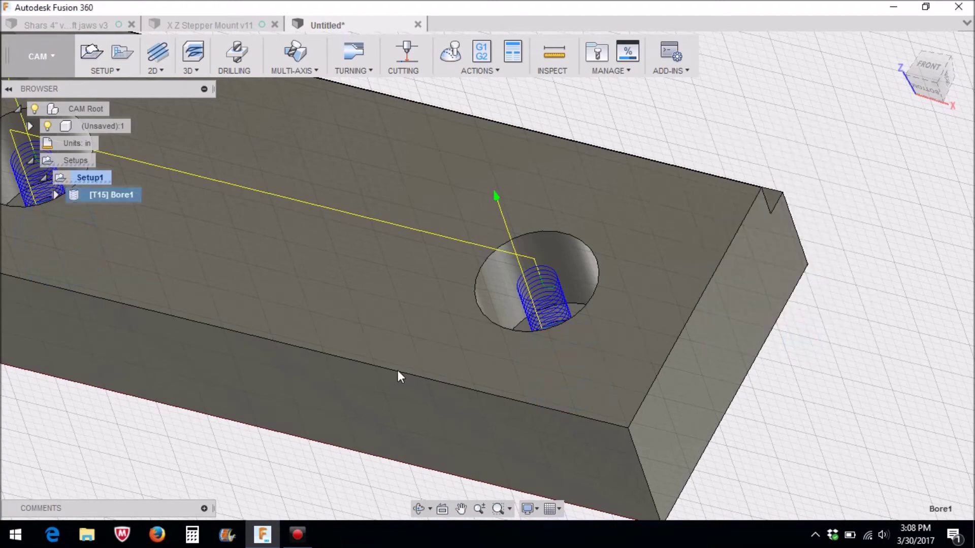
scroll(367, 346, down, 5)
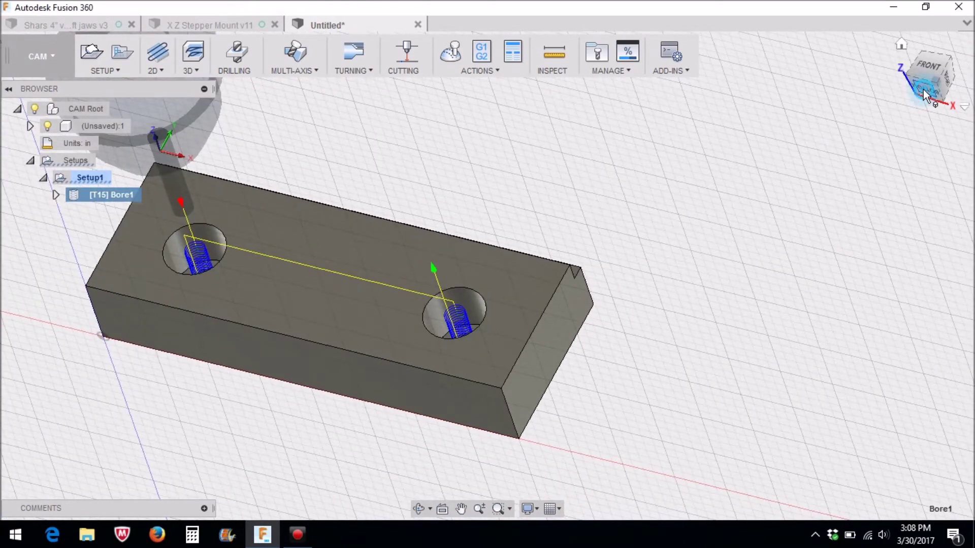
click(923, 89)
drag(933, 87, 940, 75)
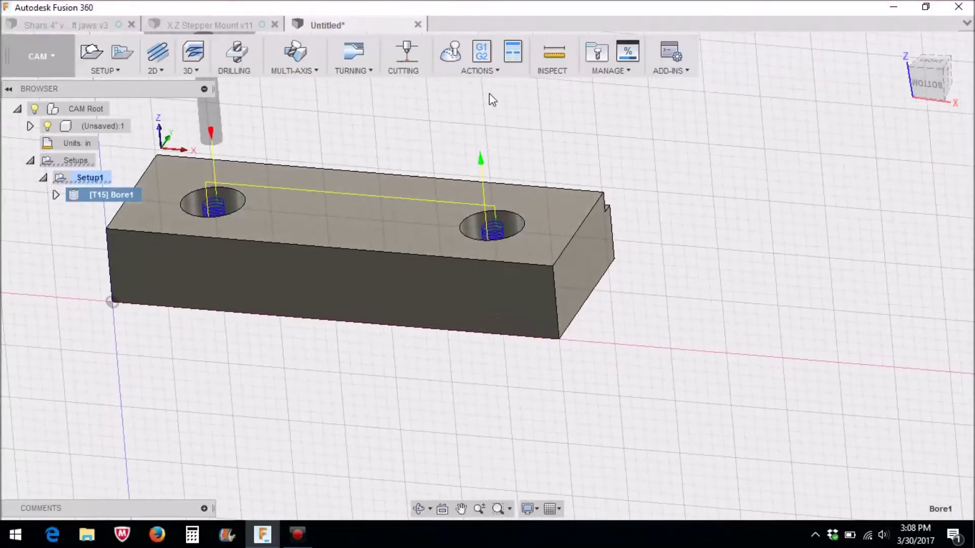
click(450, 53)
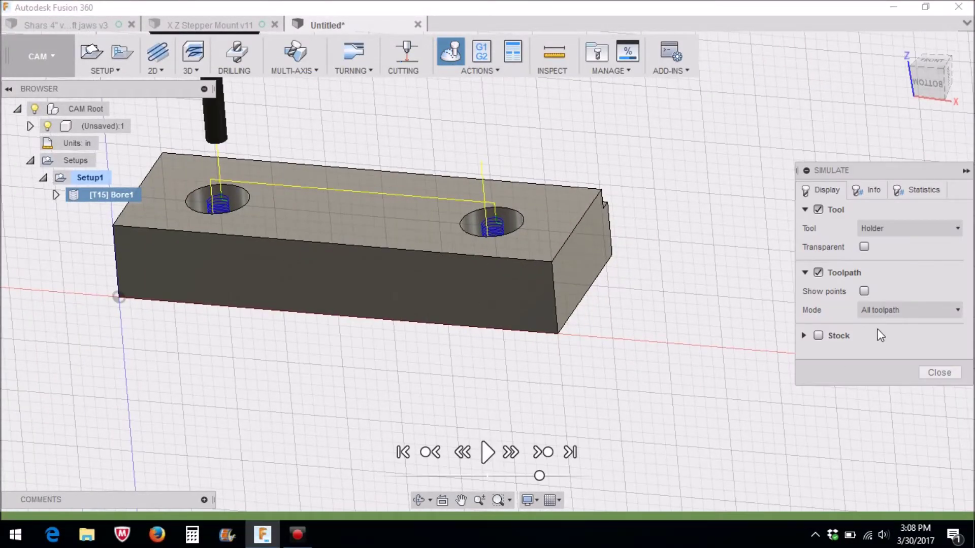
- Simulate the Bore1 toolpath with the stock shown as it cuts both holes
click(819, 336)
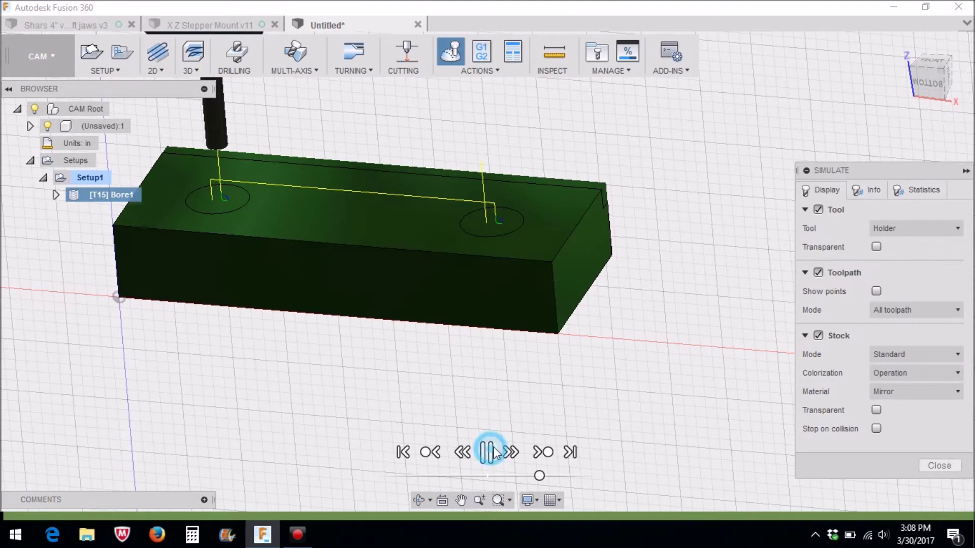
click(487, 452)
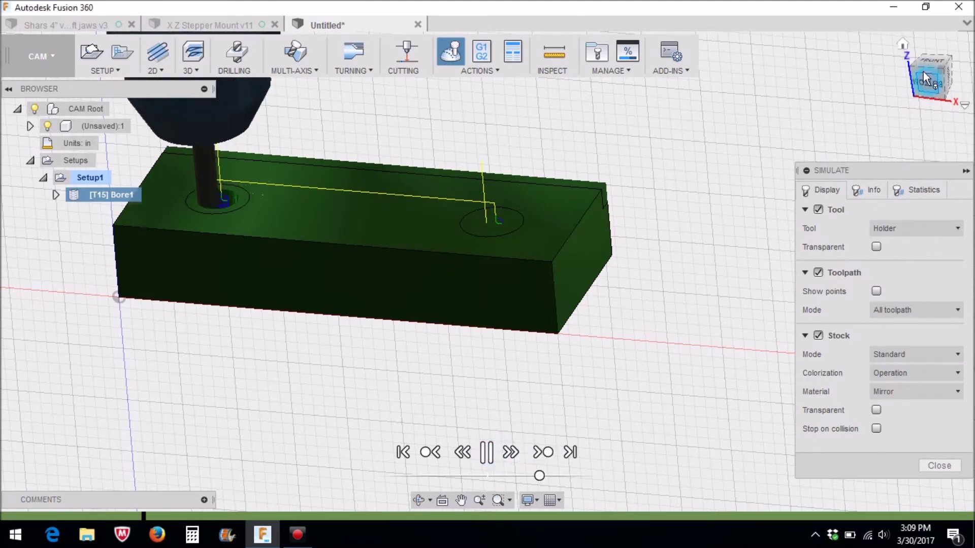
mouse_move(929, 81)
mouse_down()
mouse_move(898, 93)
mouse_move(931, 44)
mouse_move(940, 80)
mouse_move(932, 74)
mouse_up()
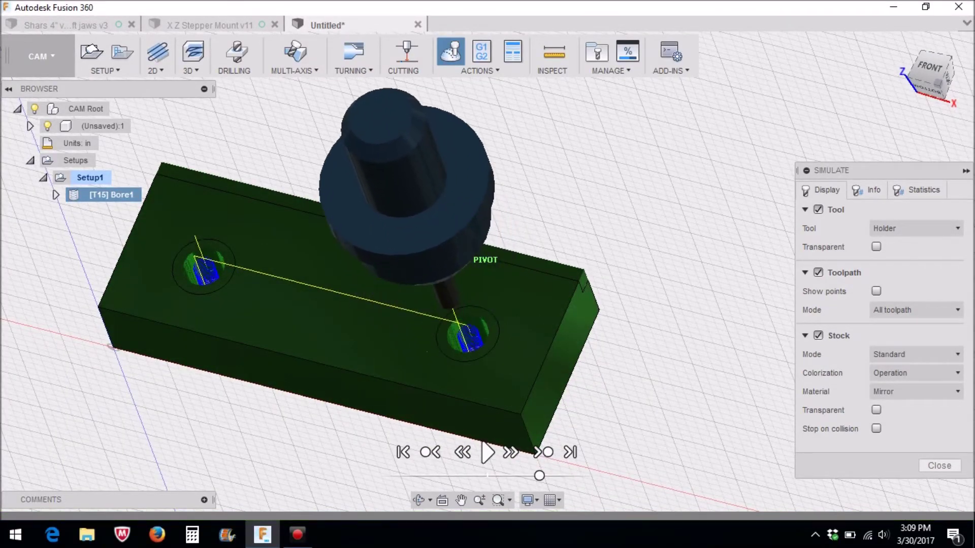
drag(932, 74, 940, 76)
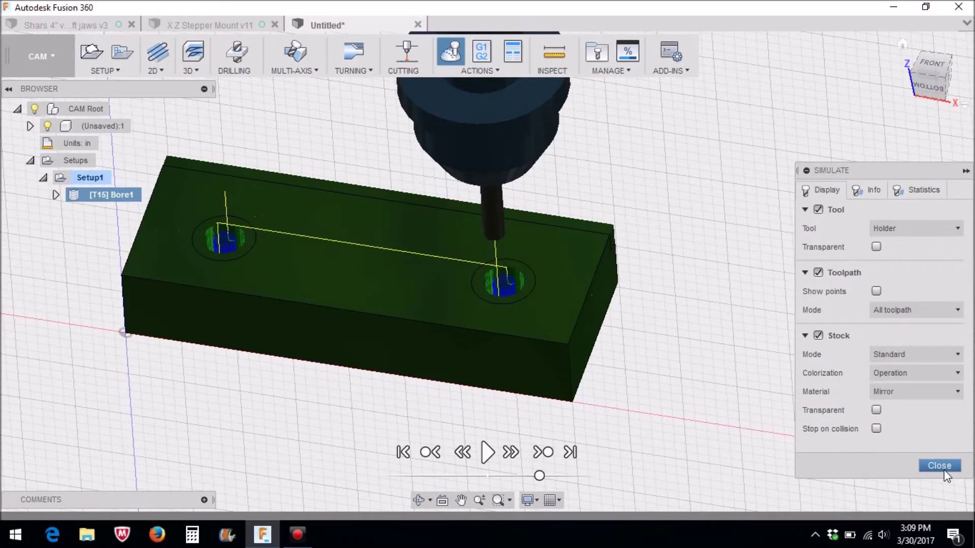
click(944, 466)
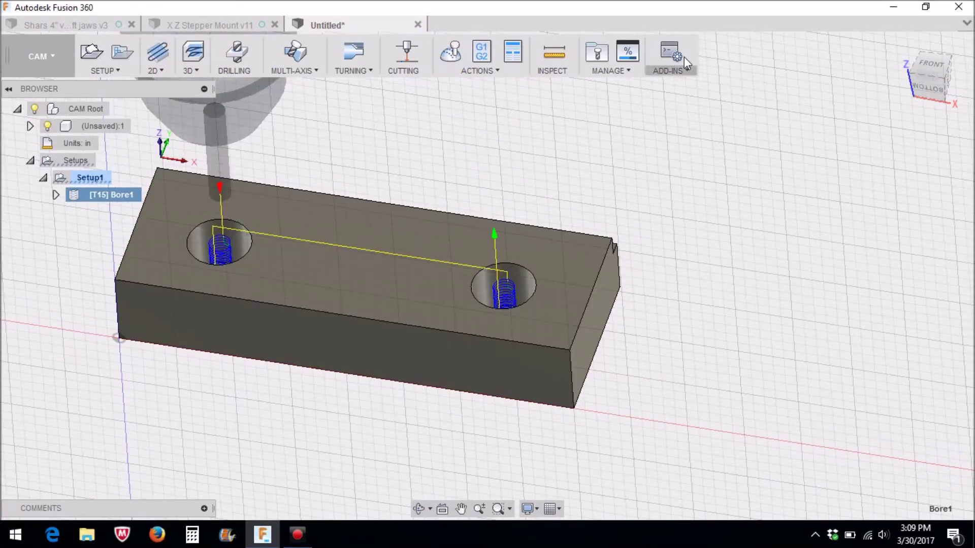
- Close the simulation and view the block straight on from the front
scroll(660, 187, down, 3)
click(901, 44)
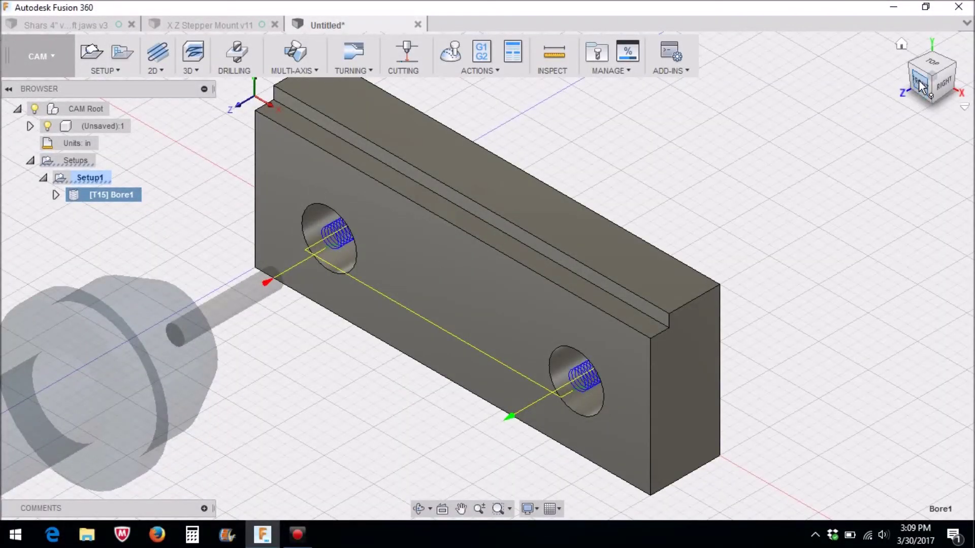
click(919, 80)
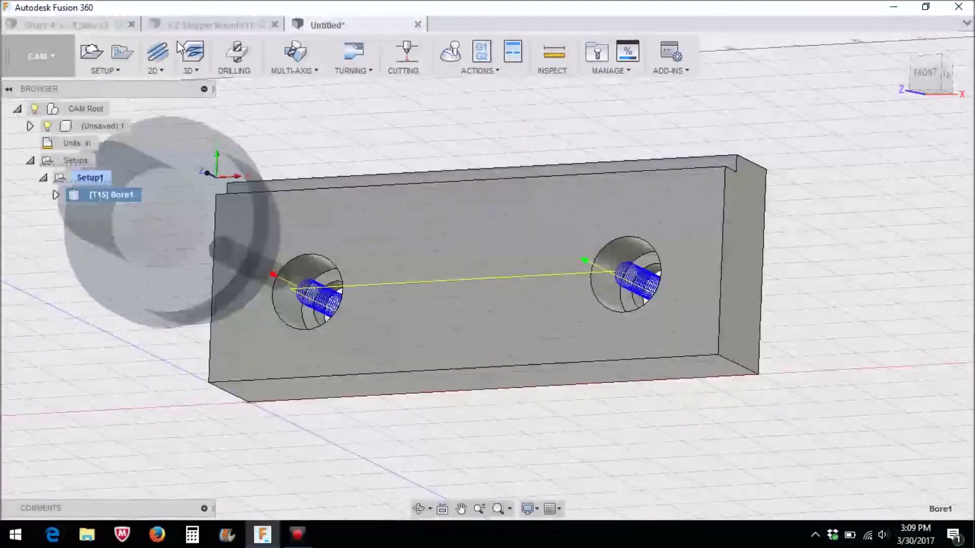
- Start a new Bore operation and select both holes' circular faces as its geometry
click(154, 70)
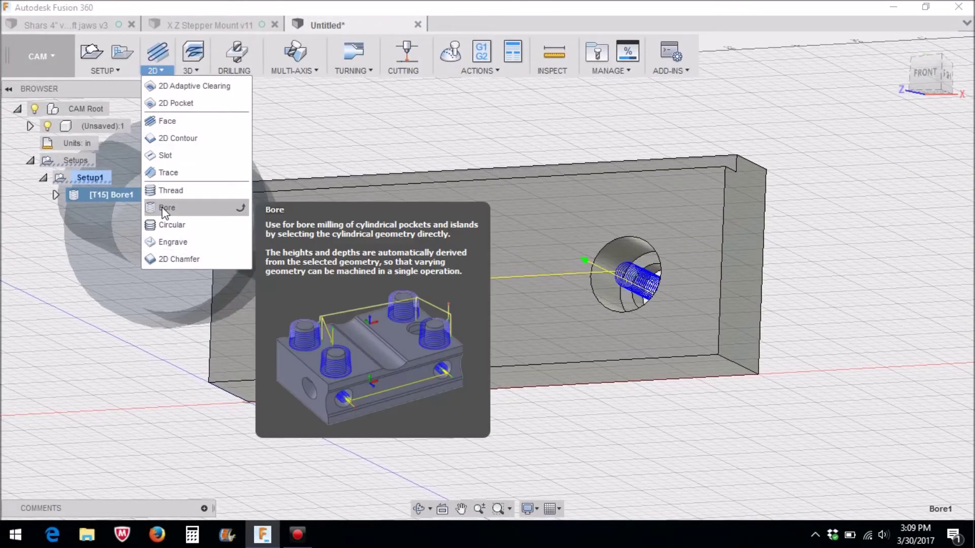
click(164, 208)
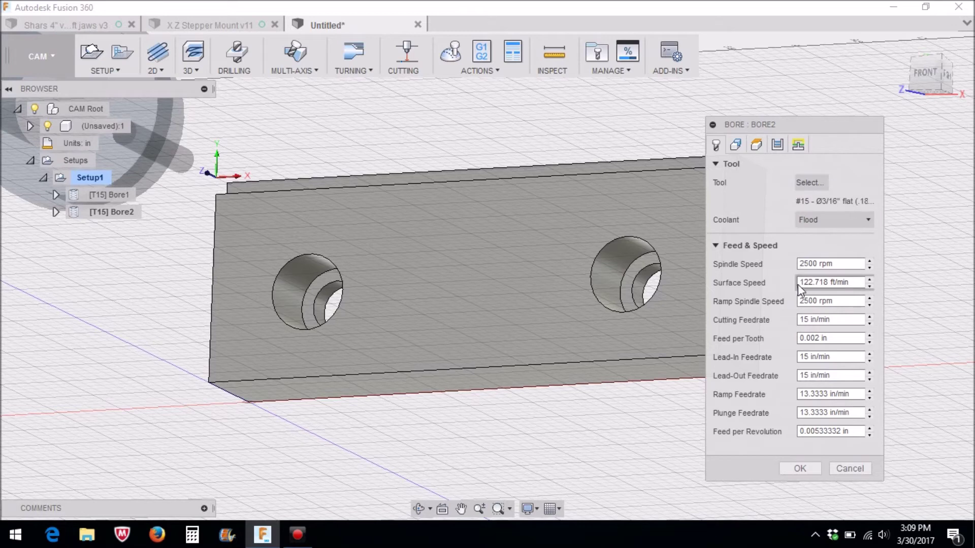
click(735, 145)
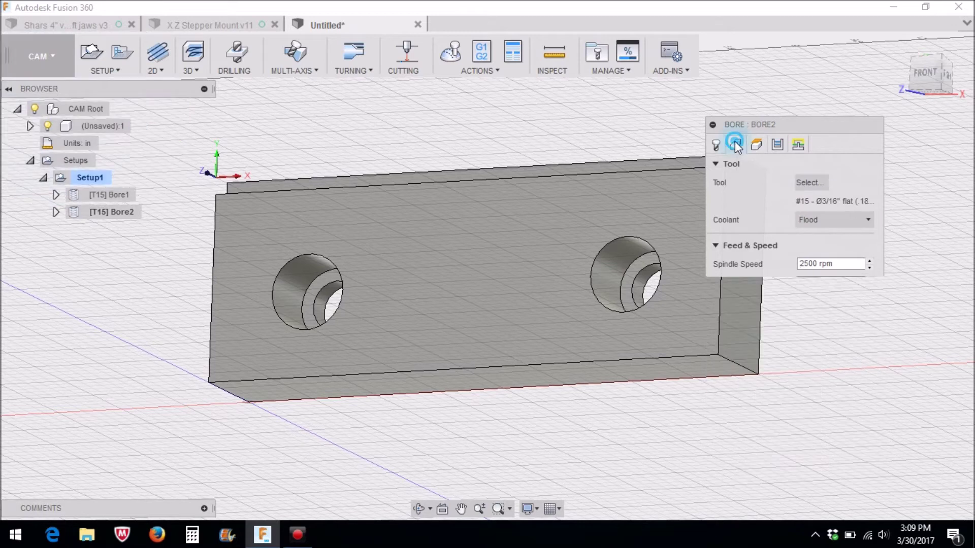
click(309, 274)
click(617, 262)
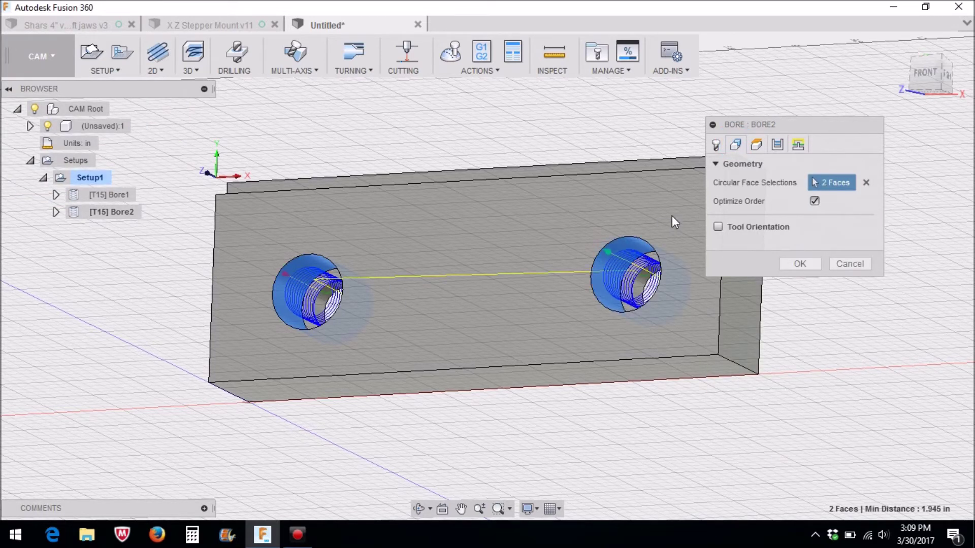
click(756, 145)
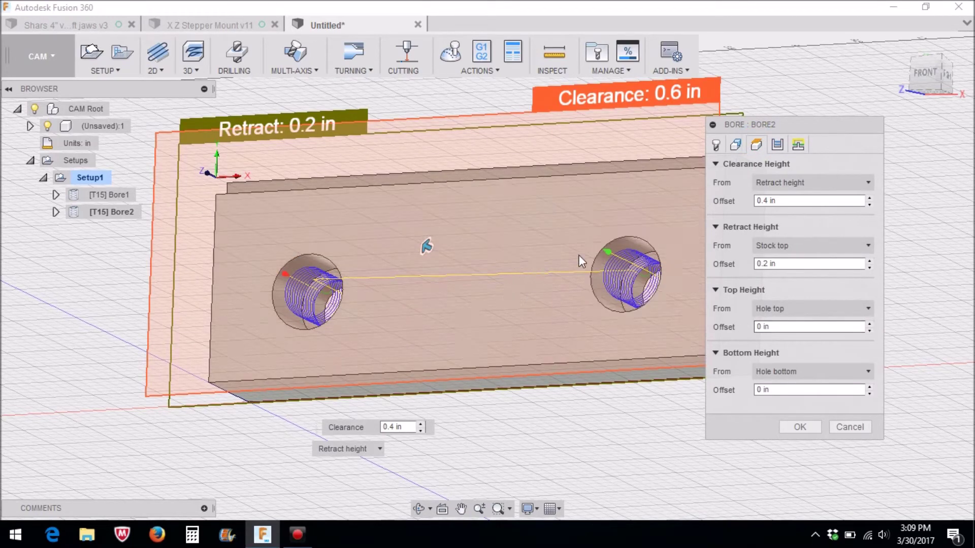
click(939, 76)
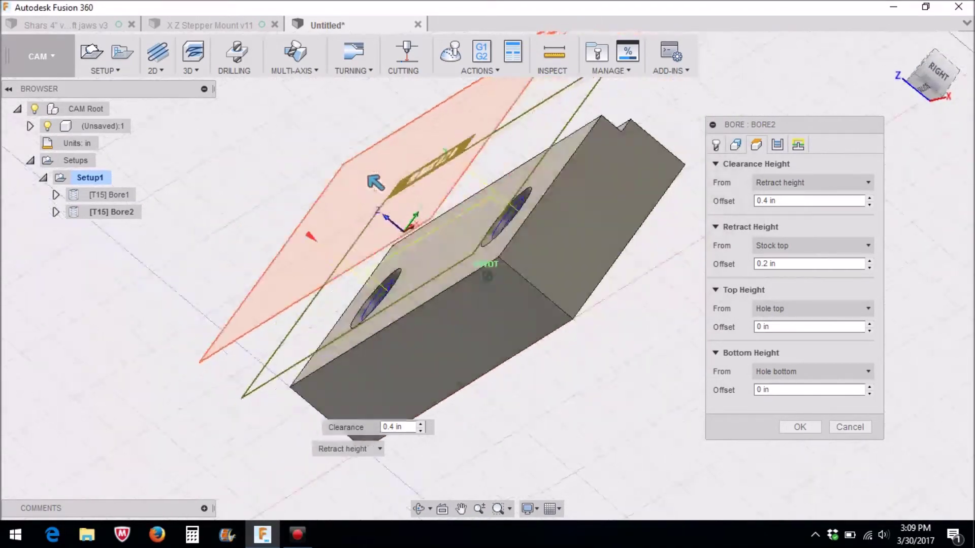
click(929, 73)
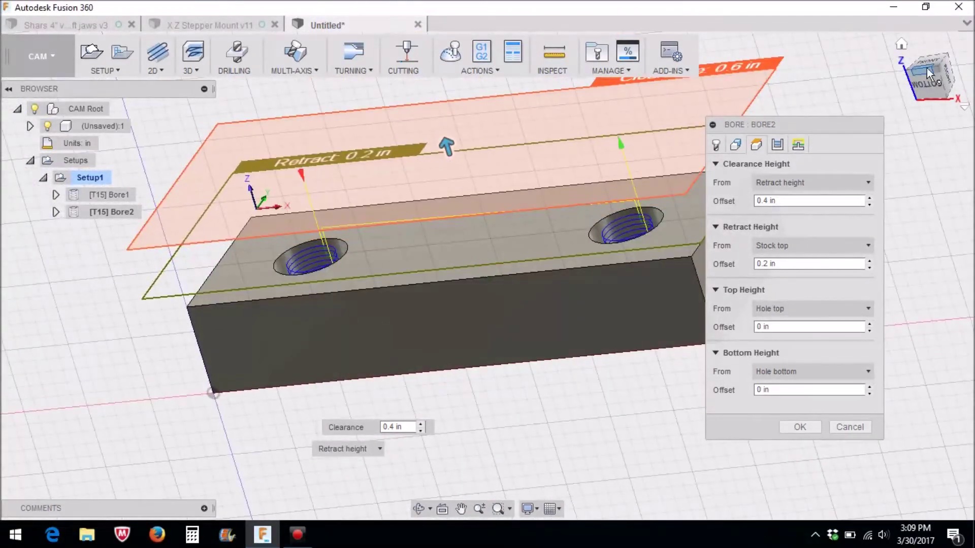
- Set the bore pitch to 0.03 in and create Bore2
click(778, 147)
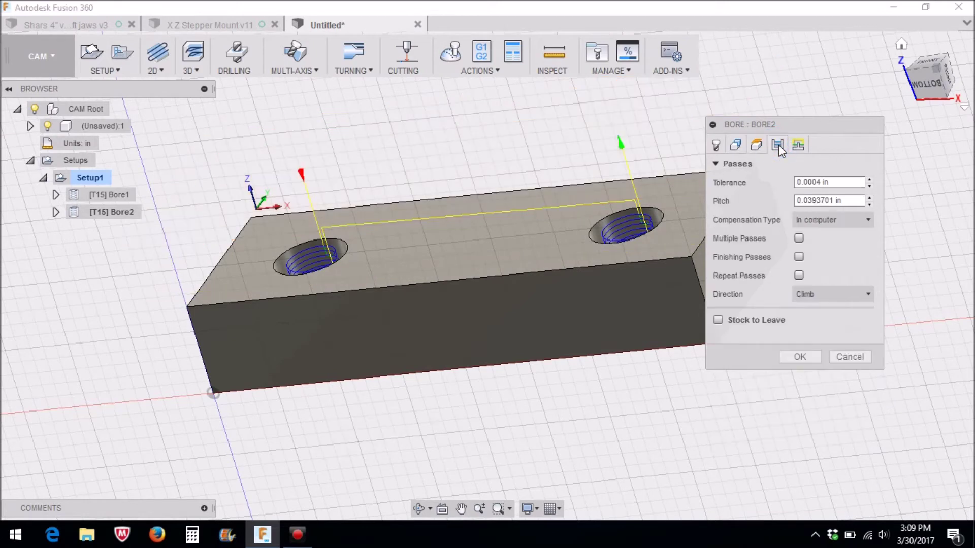
click(834, 201)
drag(833, 201, 829, 202)
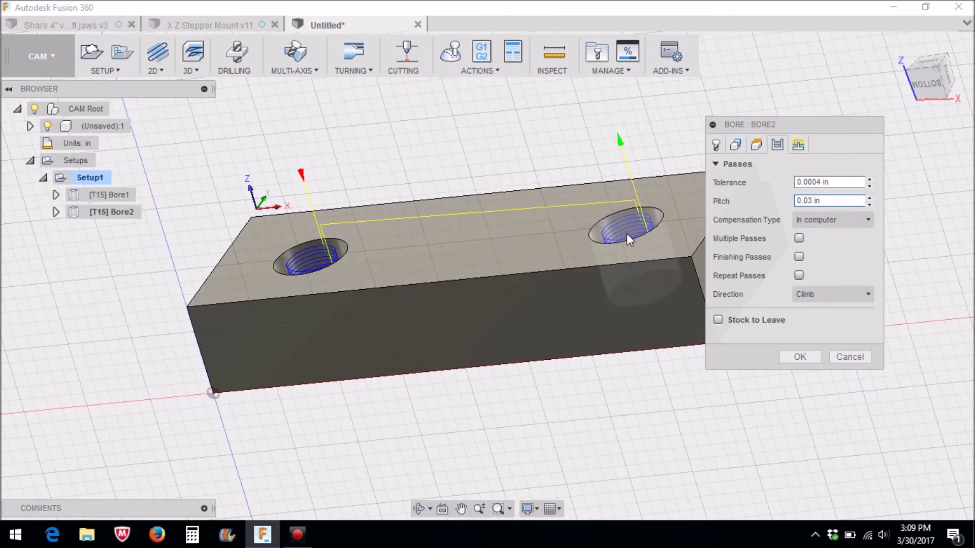
scroll(589, 251, down, 3)
scroll(602, 250, up, 4)
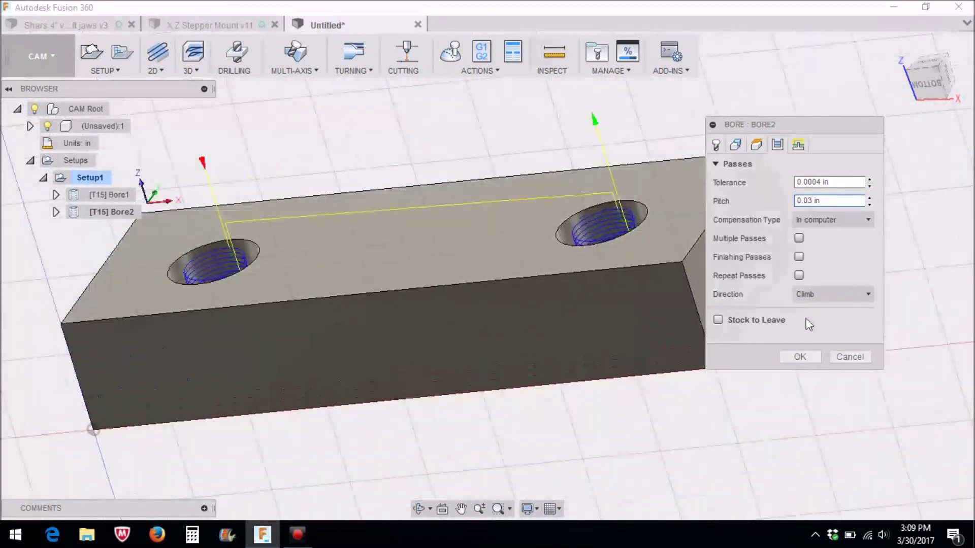
click(797, 145)
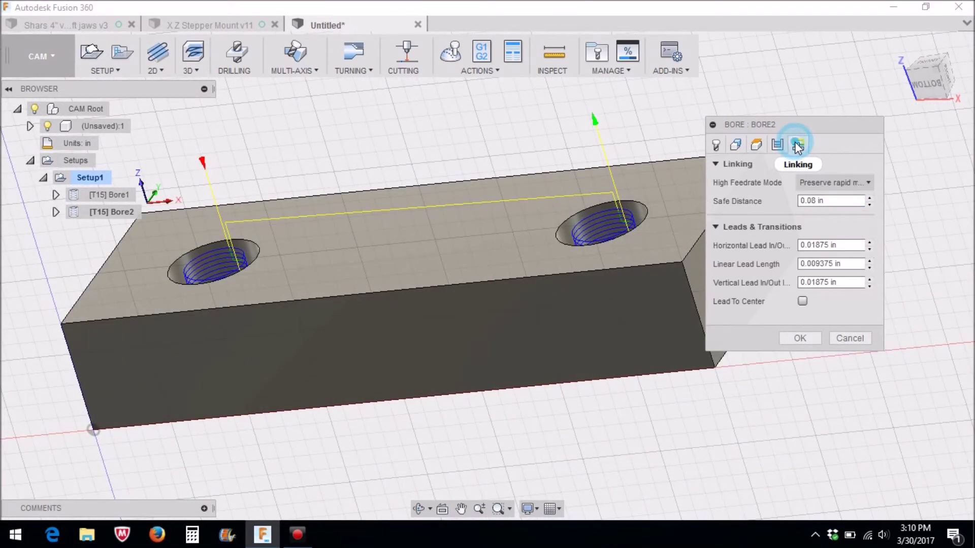
click(800, 339)
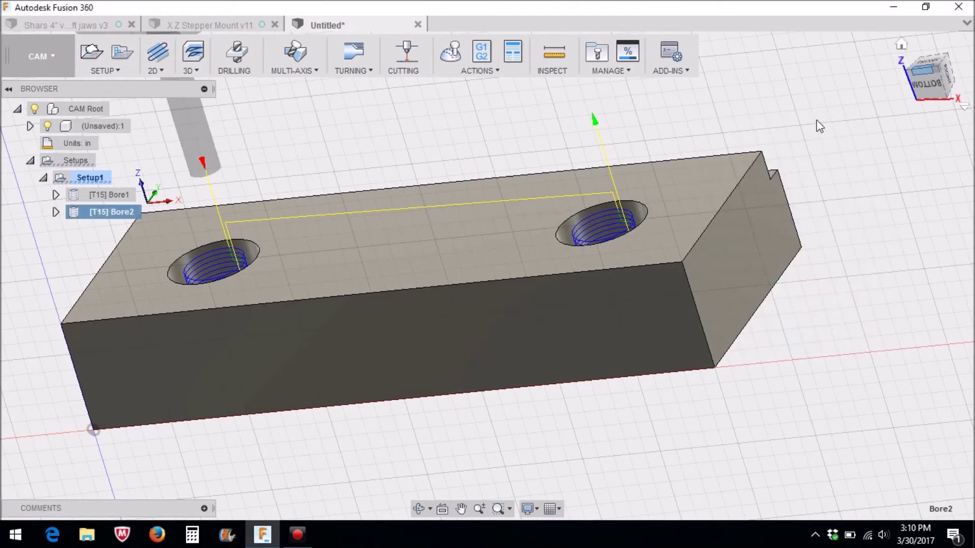
- Return to the home view and select Setup1 with both bore operations
scroll(289, 297, down, 5)
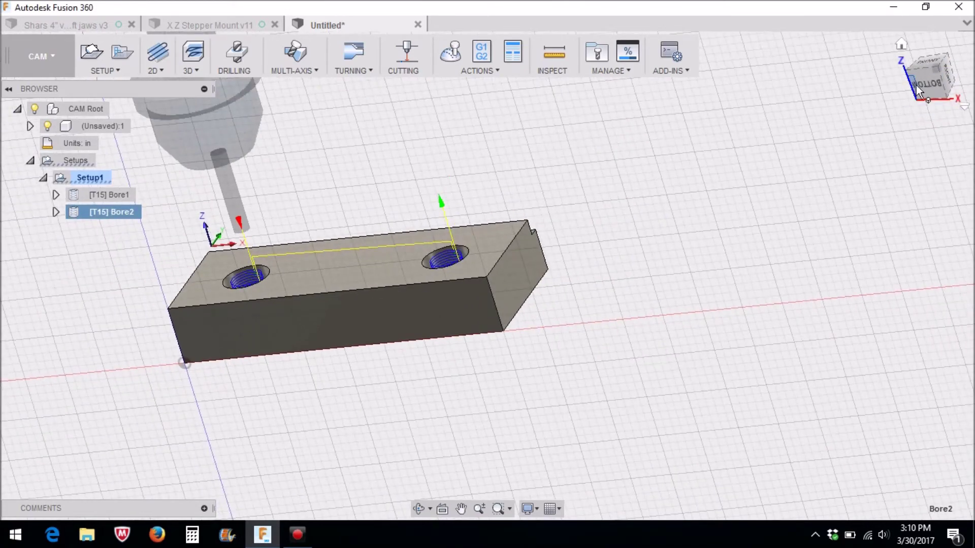
mouse_move(457, 285)
shift+middle_down()
mouse_move(487, 273)
mouse_move(386, 296)
shift+middle_up()
scroll(386, 296, down, 5)
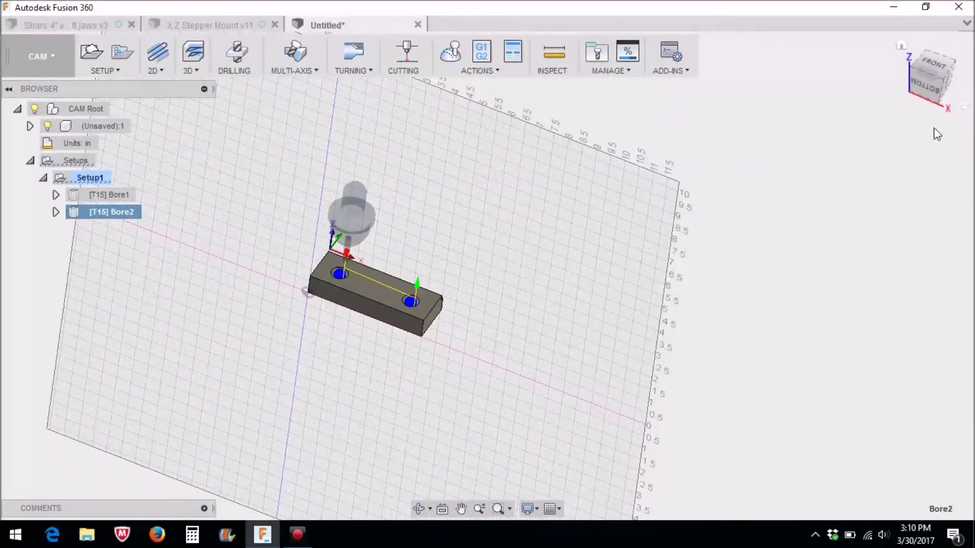
click(902, 44)
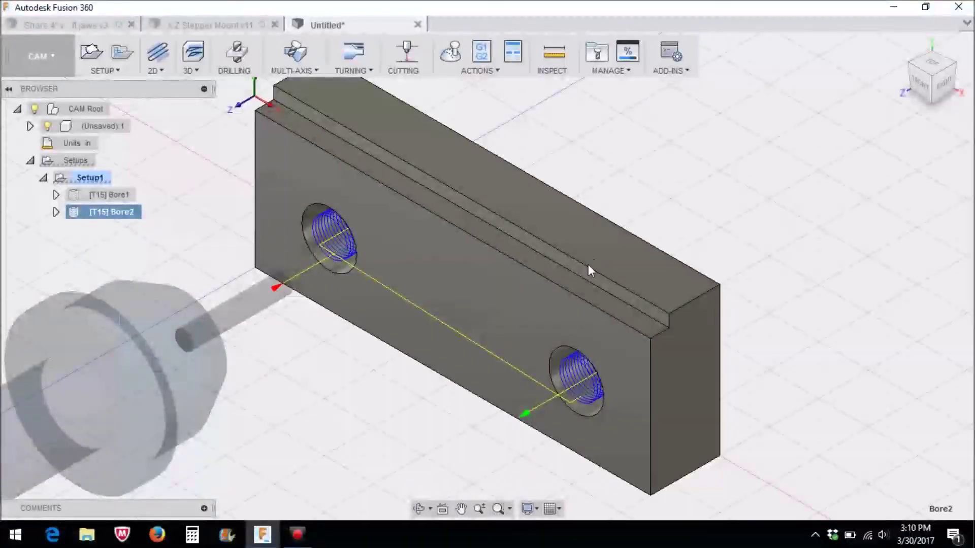
click(76, 178)
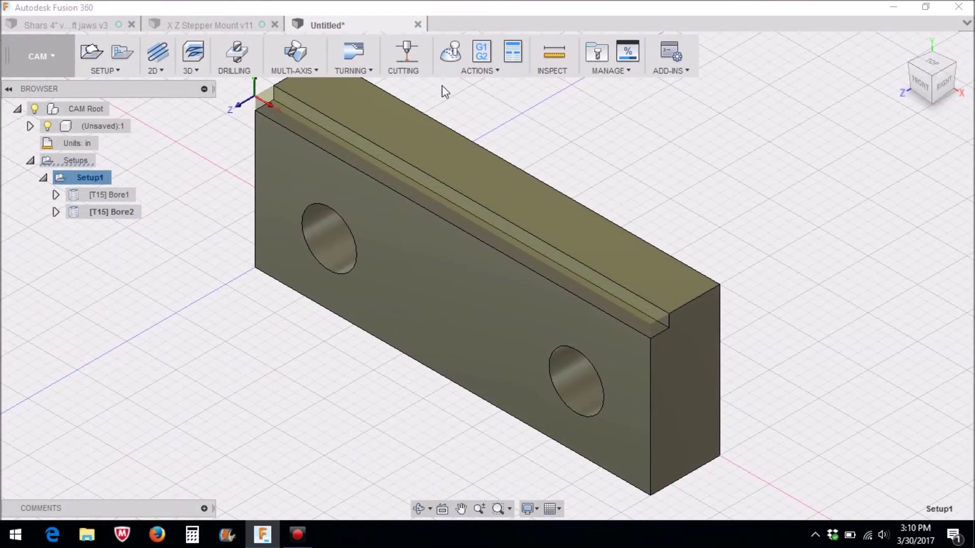
click(449, 52)
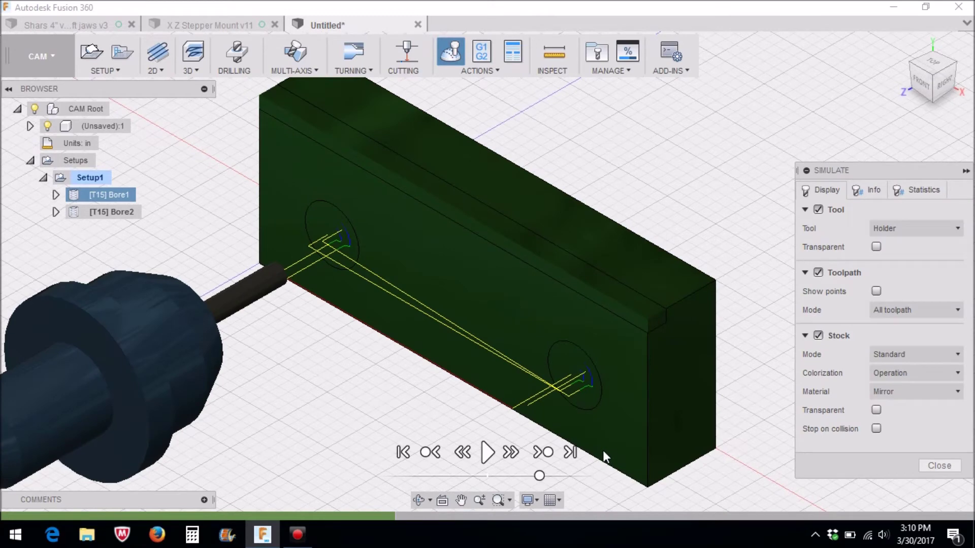
click(487, 452)
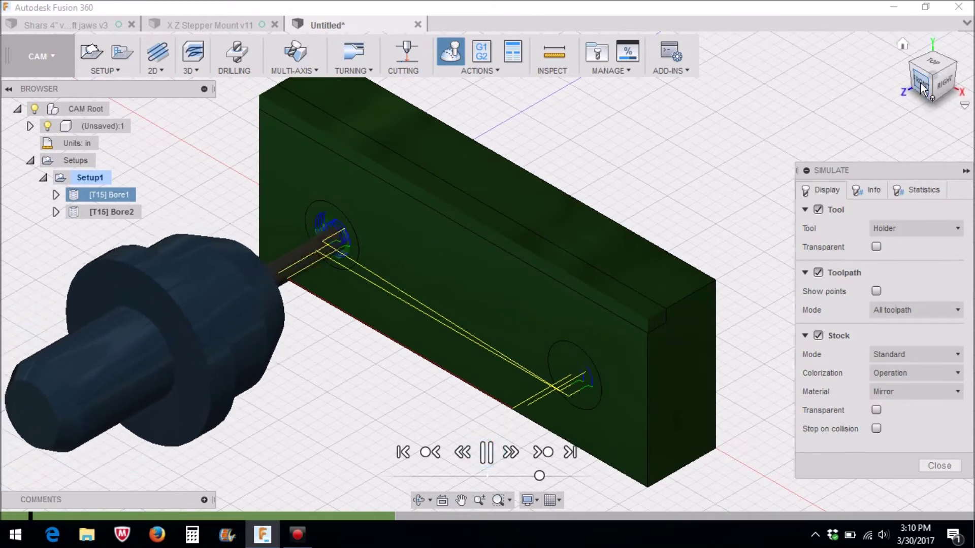
mouse_move(924, 104)
shift+middle_down()
mouse_move(955, 30)
mouse_move(257, 459)
mouse_move(226, 403)
mouse_move(211, 259)
mouse_move(259, 208)
shift+middle_up()
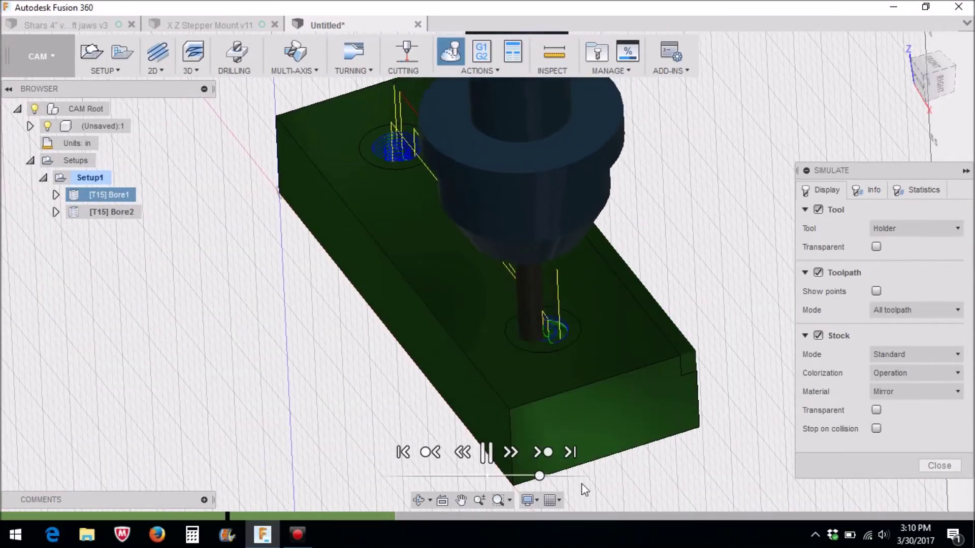
drag(540, 476, 591, 476)
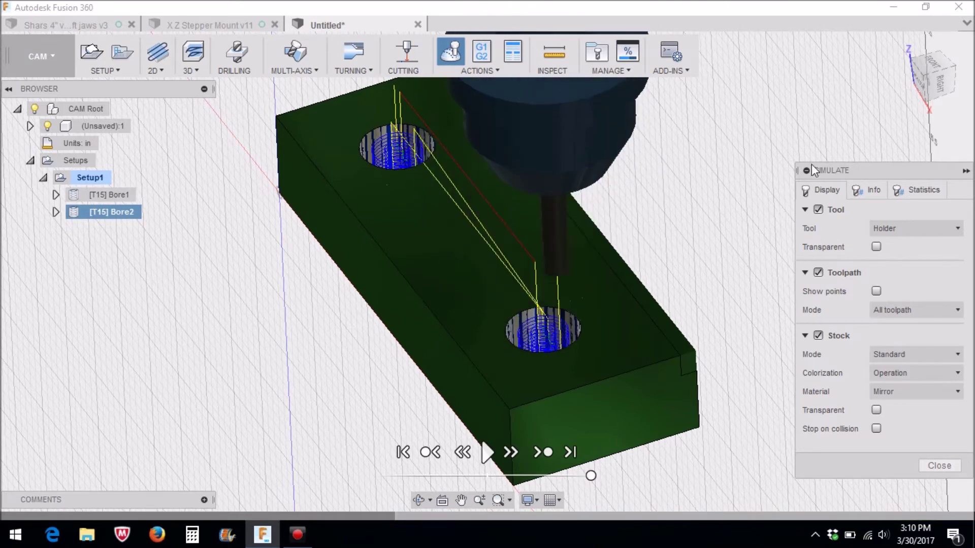
scroll(702, 254, down, 3)
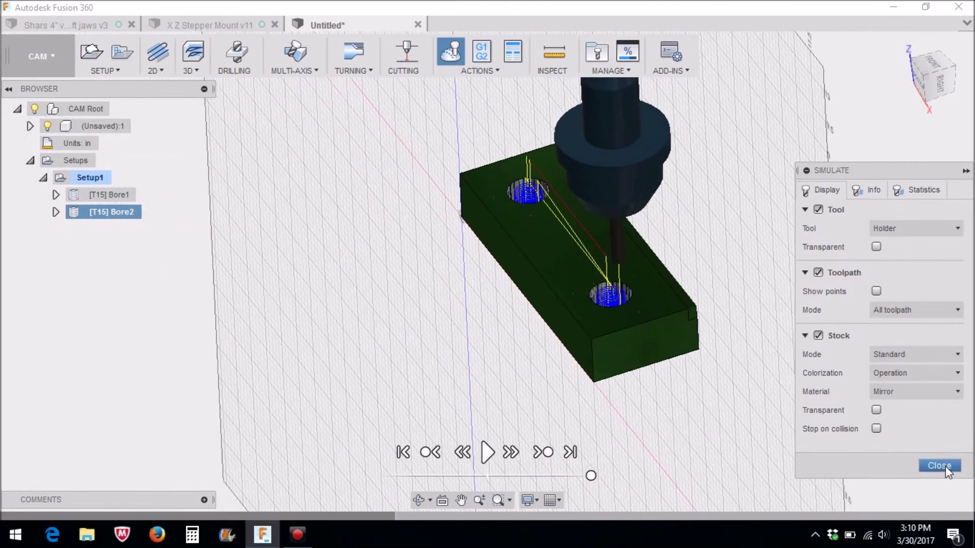
click(940, 466)
scroll(411, 276, down, 3)
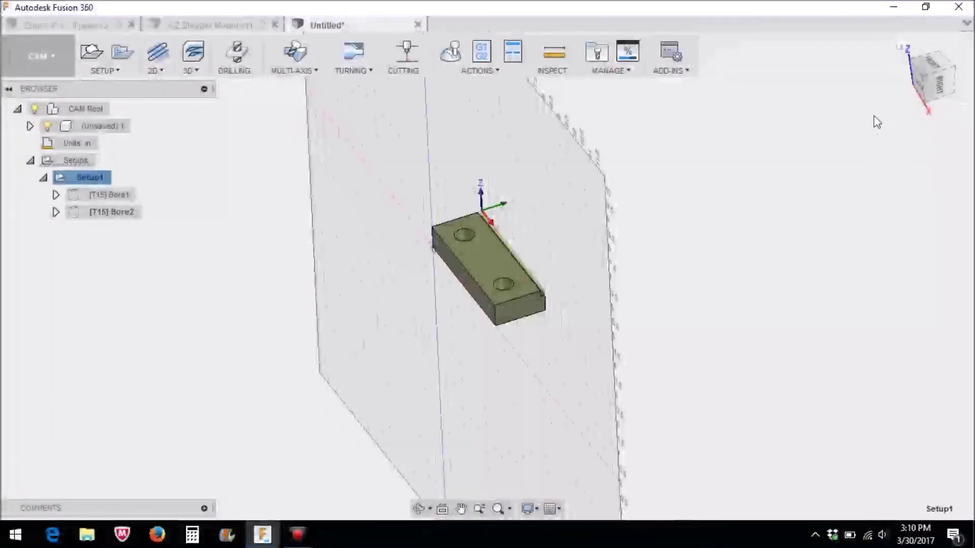
- Start a 2D Contour with tool 15, chaining the slot's long edge as the contour
drag(932, 76, 927, 81)
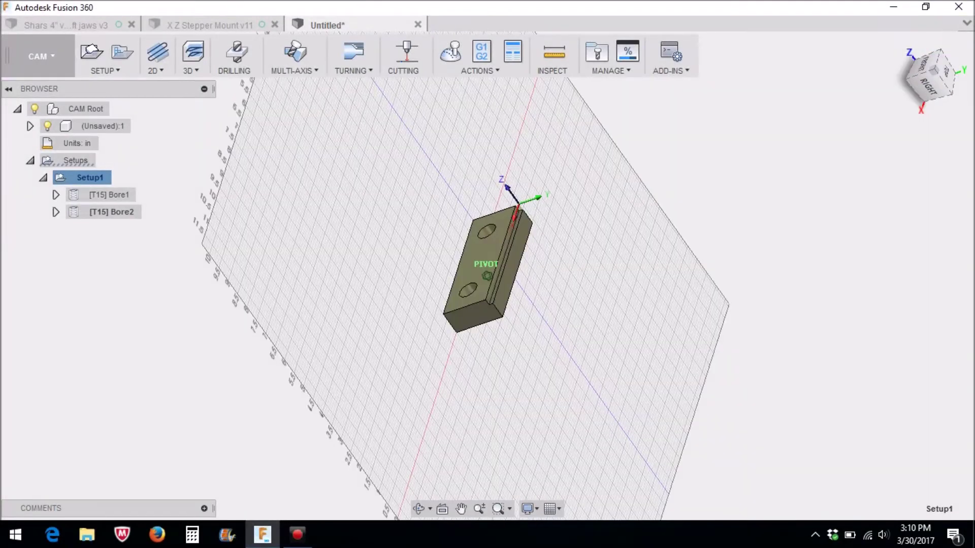
click(172, 74)
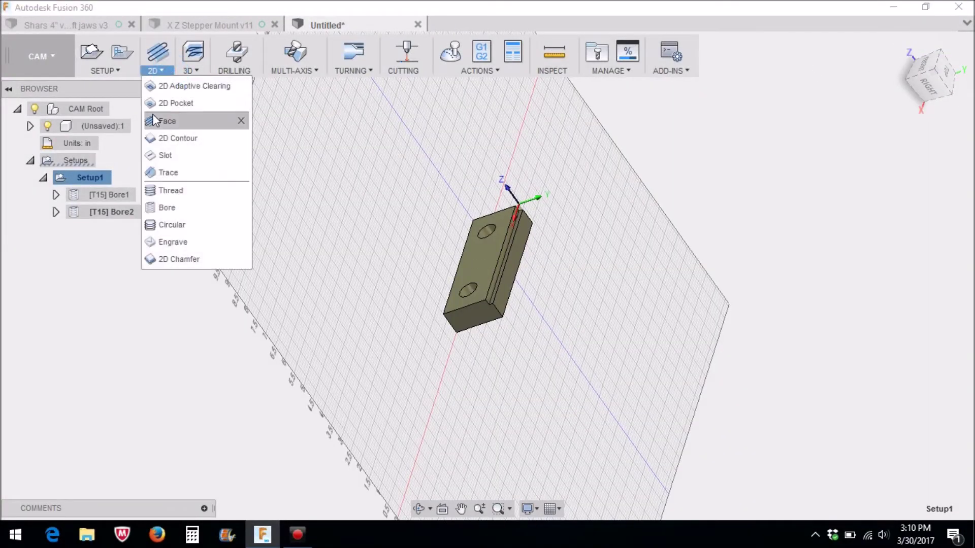
click(174, 138)
scroll(459, 271, up, 4)
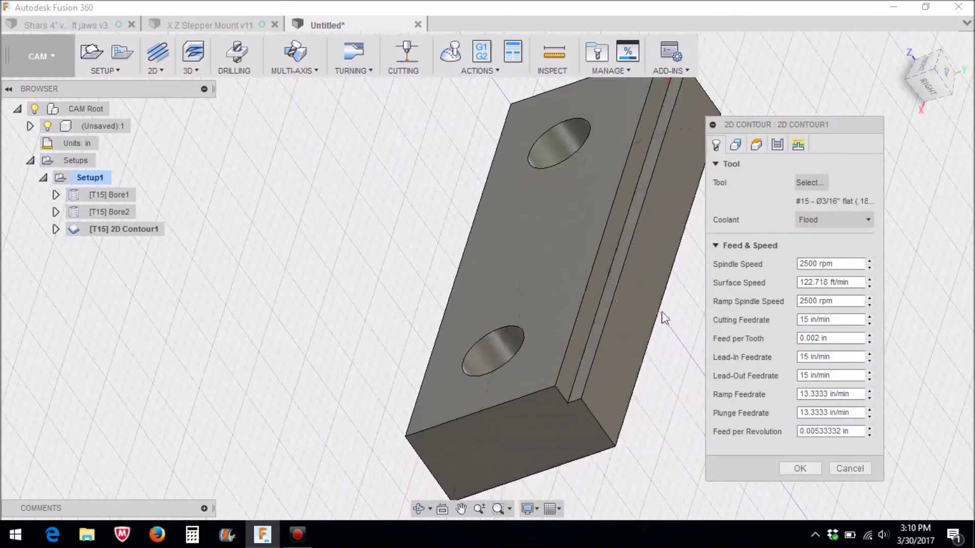
click(597, 314)
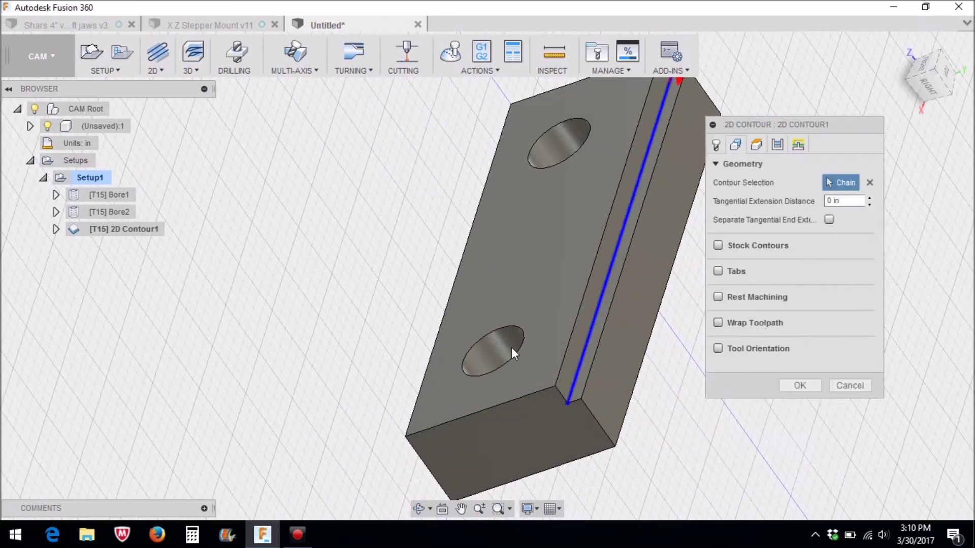
click(716, 146)
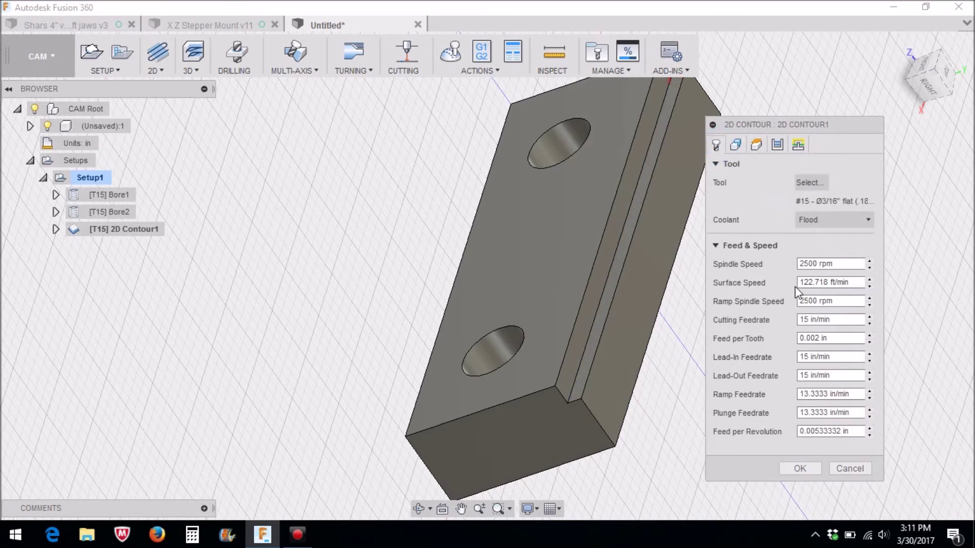
click(736, 146)
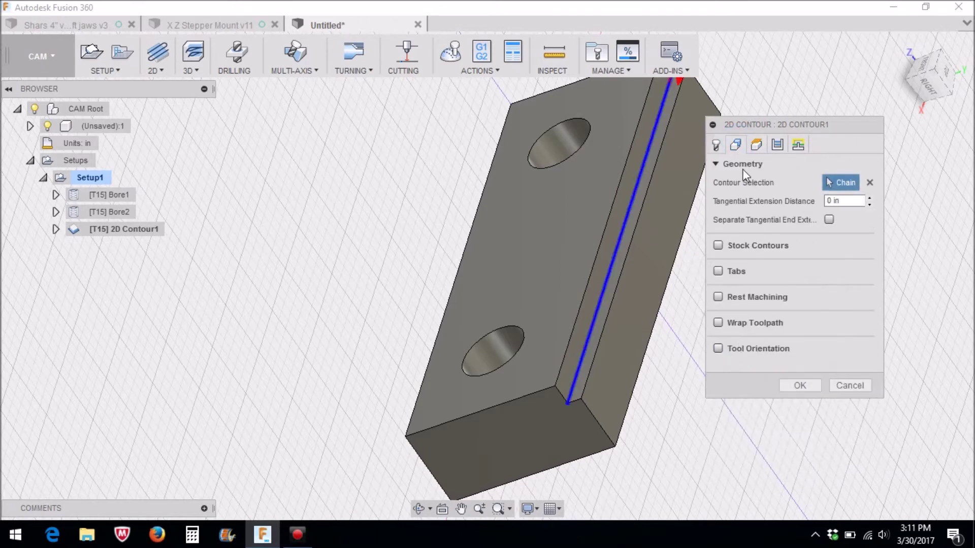
click(756, 146)
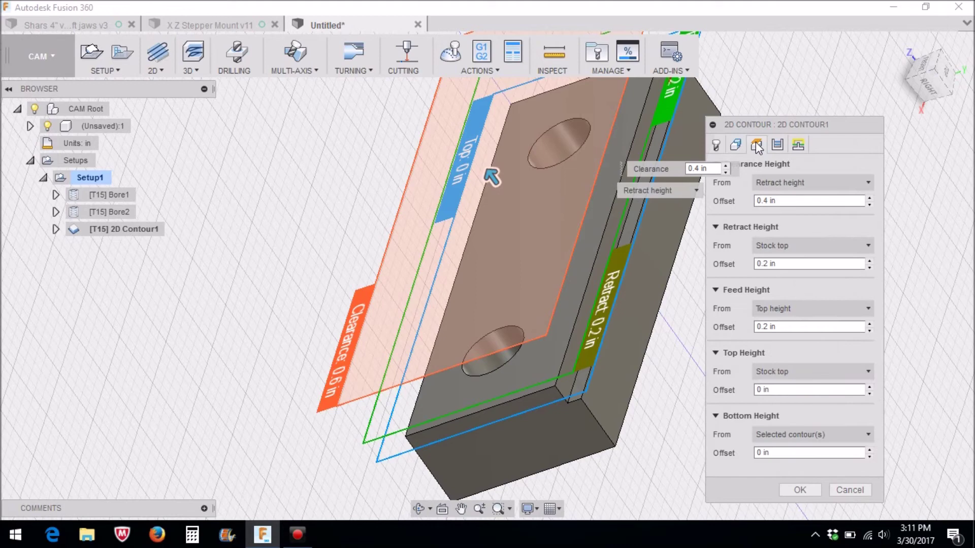
click(777, 146)
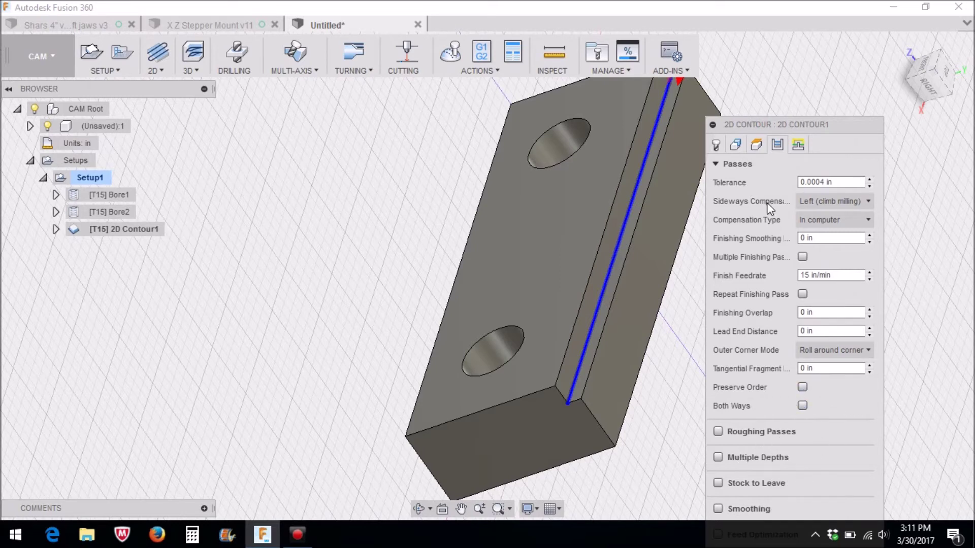
- Give 2D Contour1 a 0.1875 in linear lead-in distance and enable ramping at 2 deg
click(798, 144)
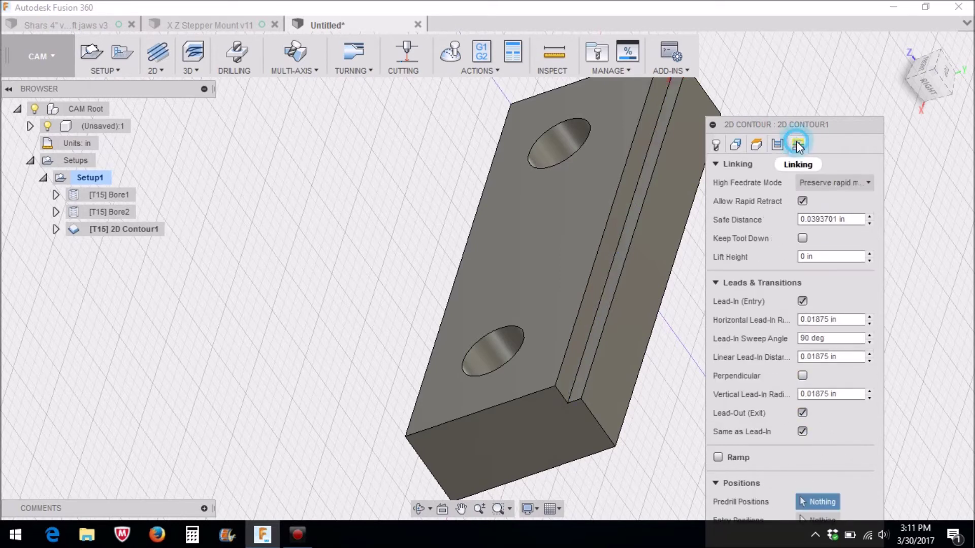
click(813, 357)
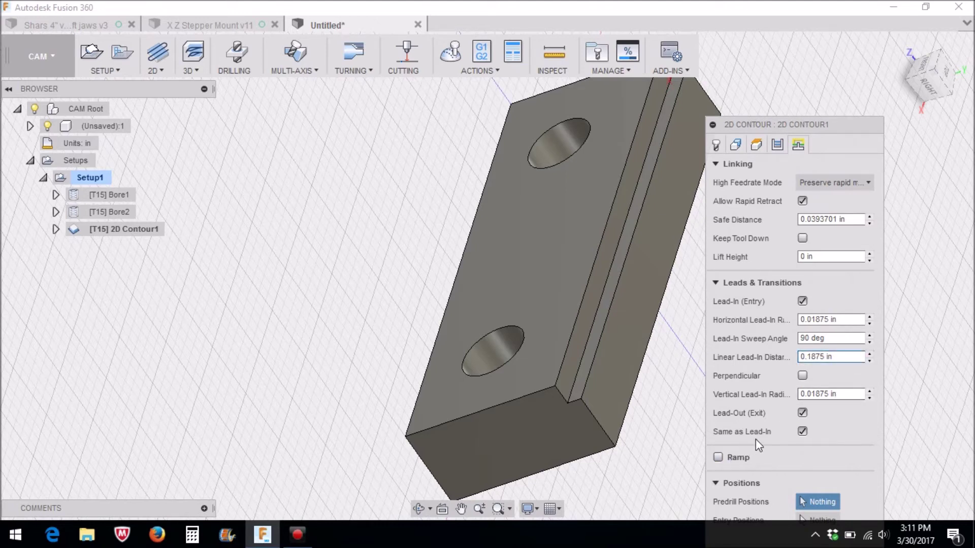
click(801, 431)
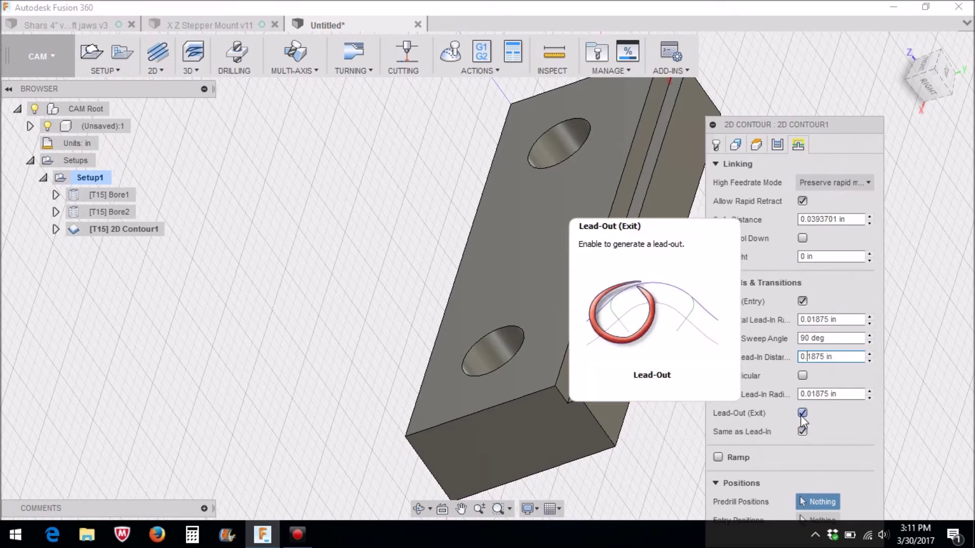
click(718, 458)
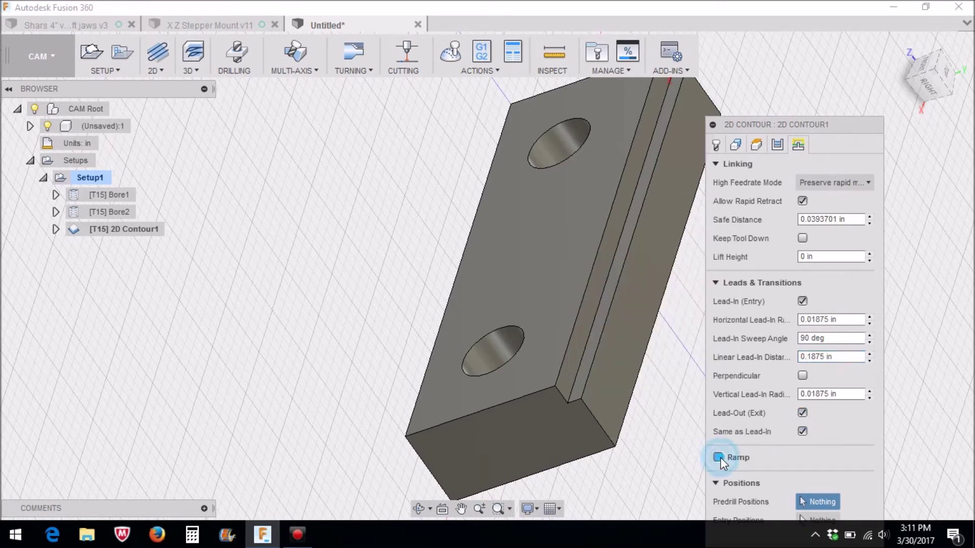
scroll(696, 366, down, 3)
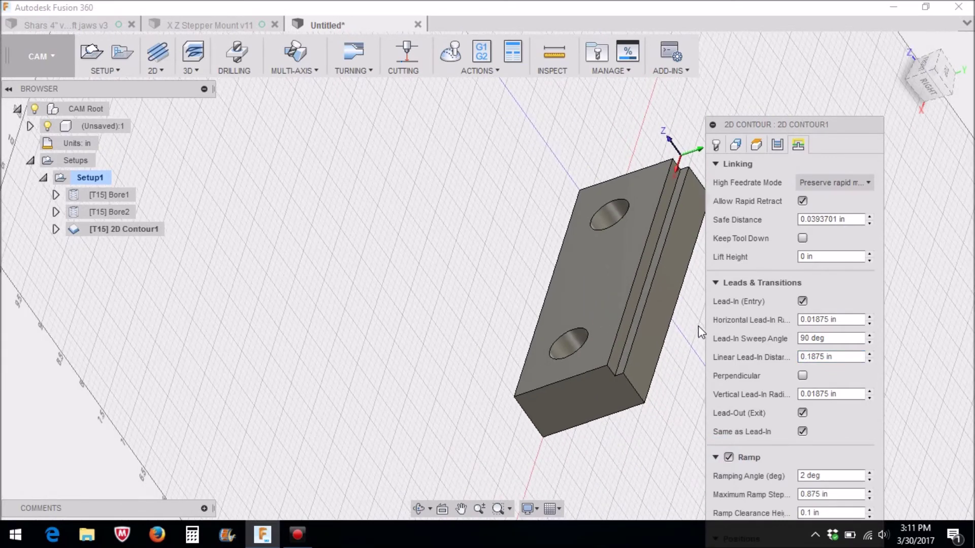
- Set maximum ramp stepdown to 0.05 in and ramp clearance height to 0.01 in, then accept 2D Contour1
click(716, 284)
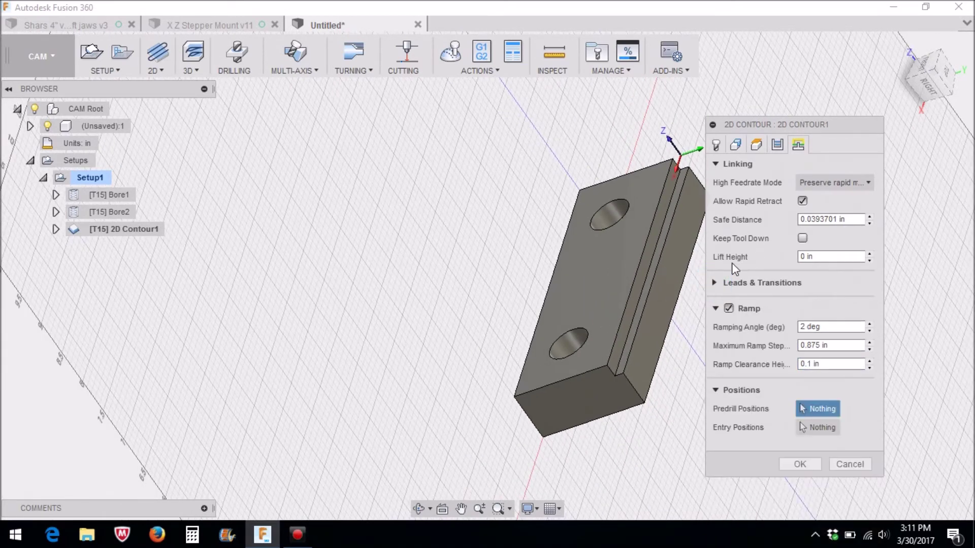
click(817, 346)
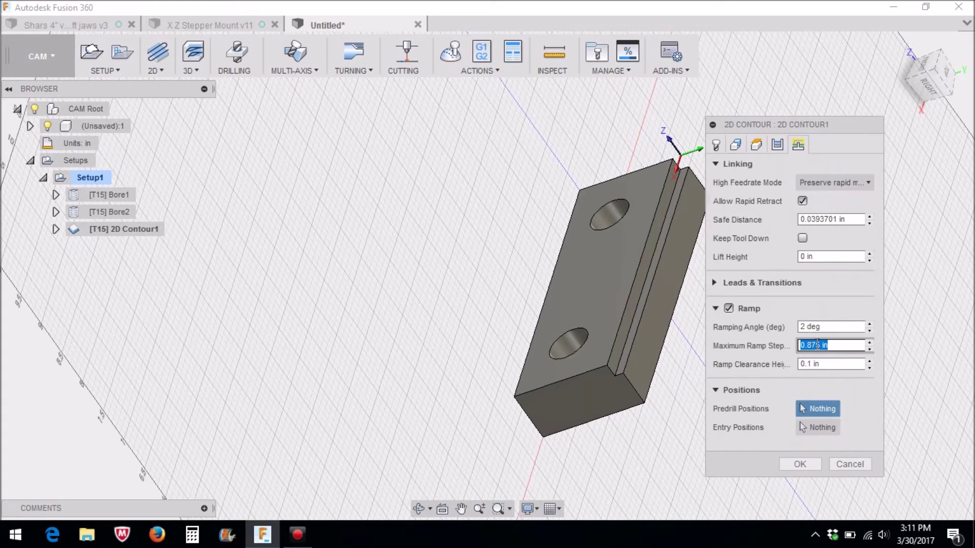
click(818, 345)
drag(815, 346, 812, 347)
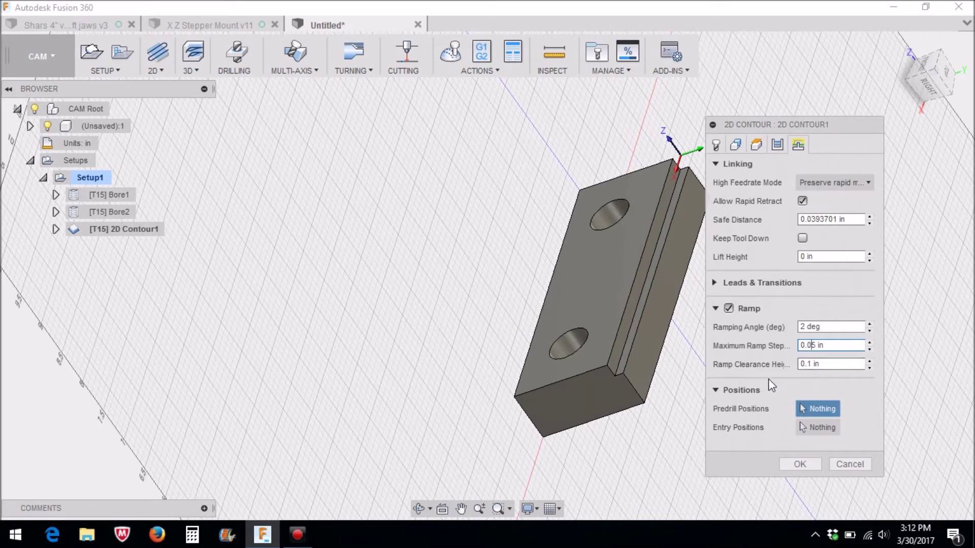
click(811, 364)
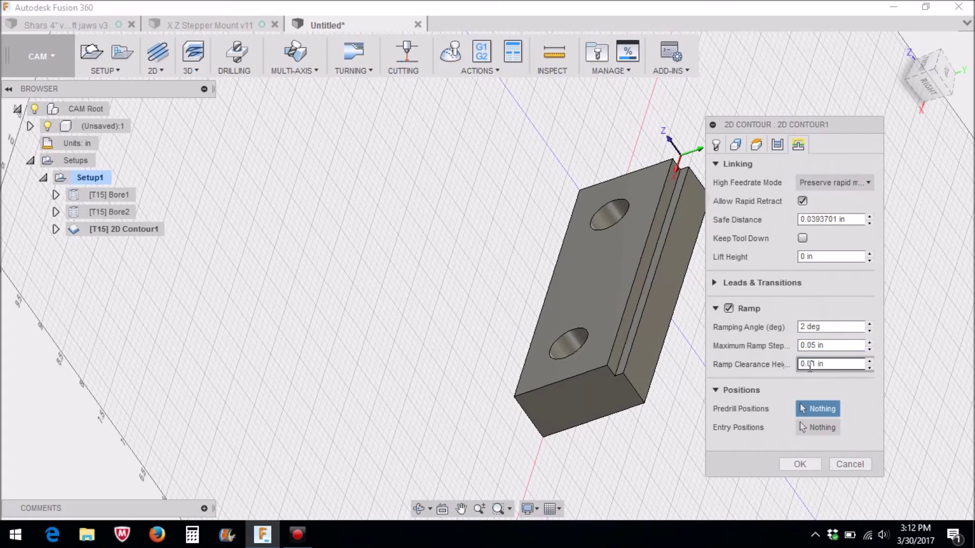
click(800, 463)
scroll(545, 428, down, 3)
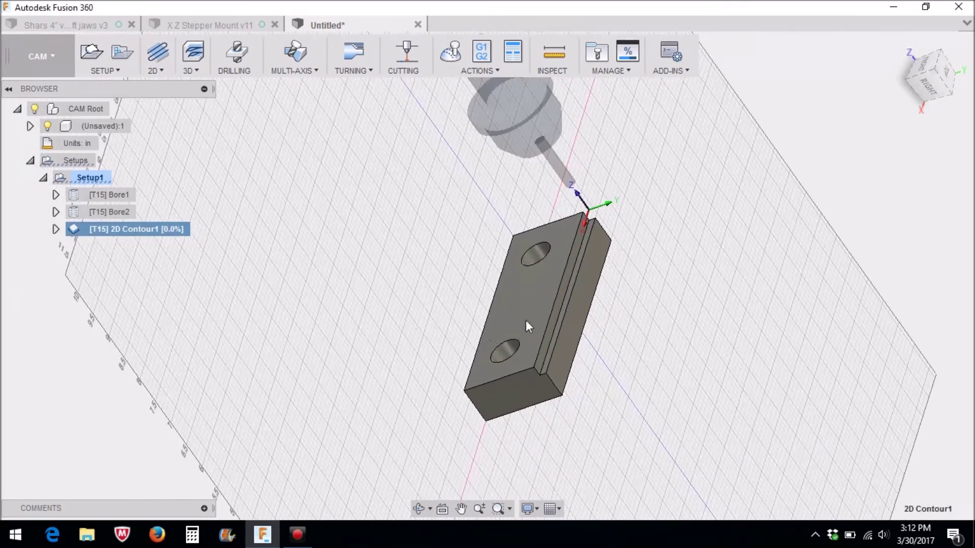
- Turn the view lengthwise and orbit to inspect the ramped 2D Contour1 toolpath from the block's side
scroll(533, 314, up, 5)
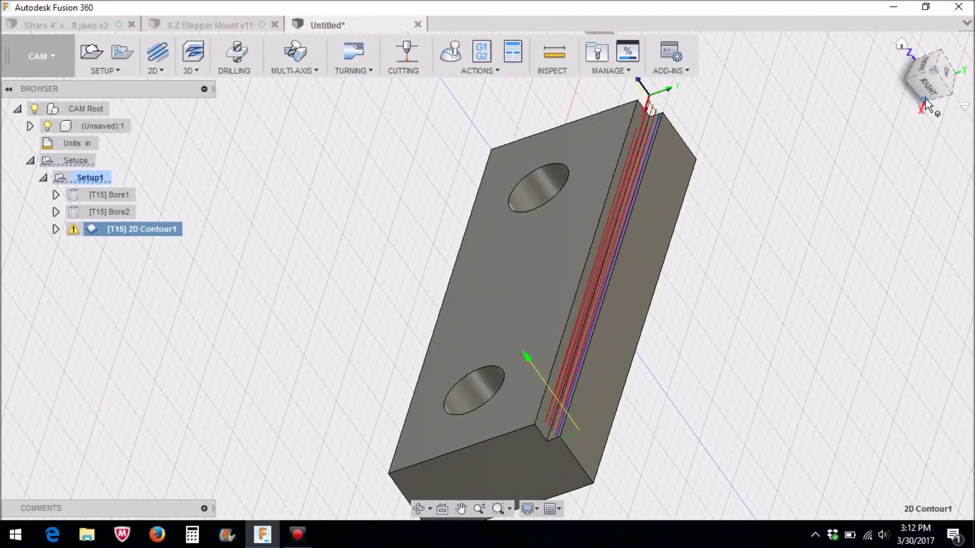
click(914, 61)
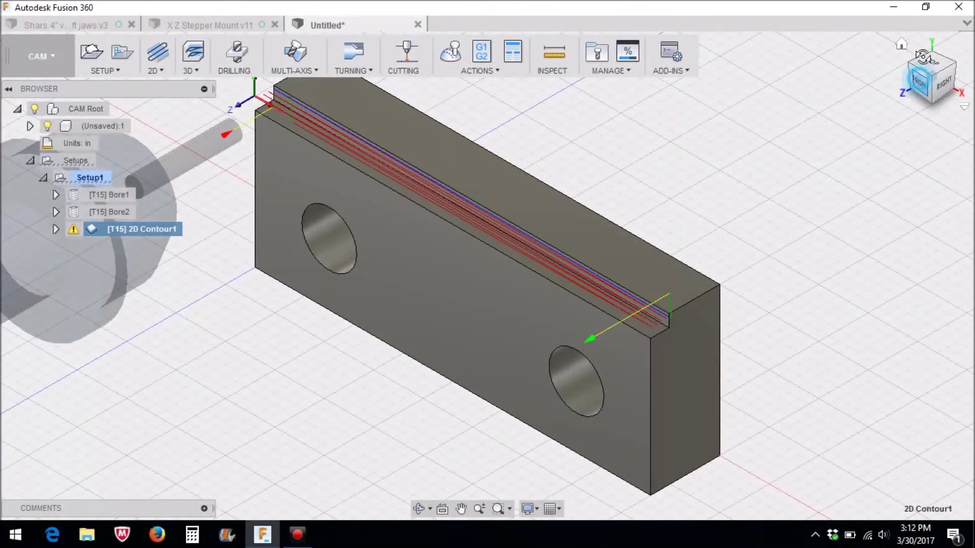
mouse_move(964, 79)
mouse_down()
mouse_move(939, 89)
mouse_move(925, 76)
mouse_up()
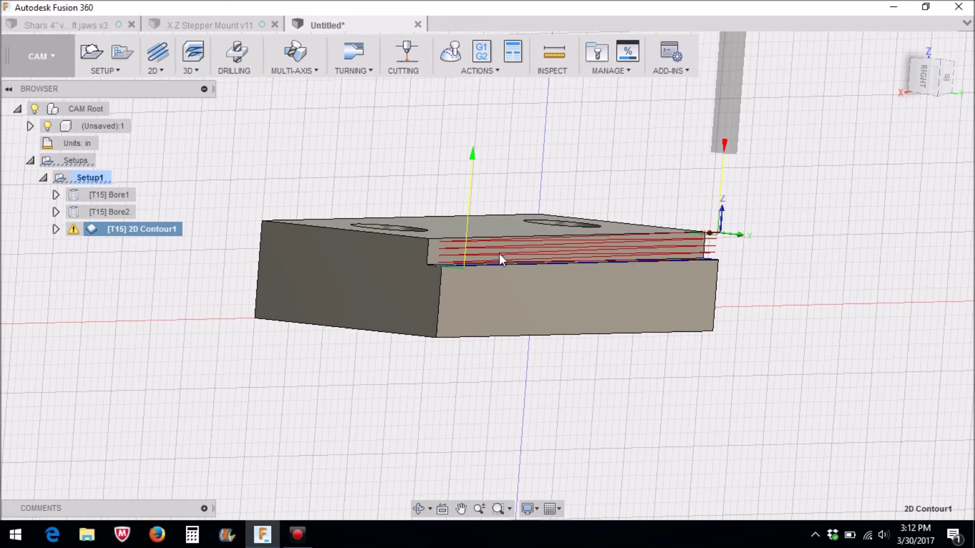
right_click(100, 230)
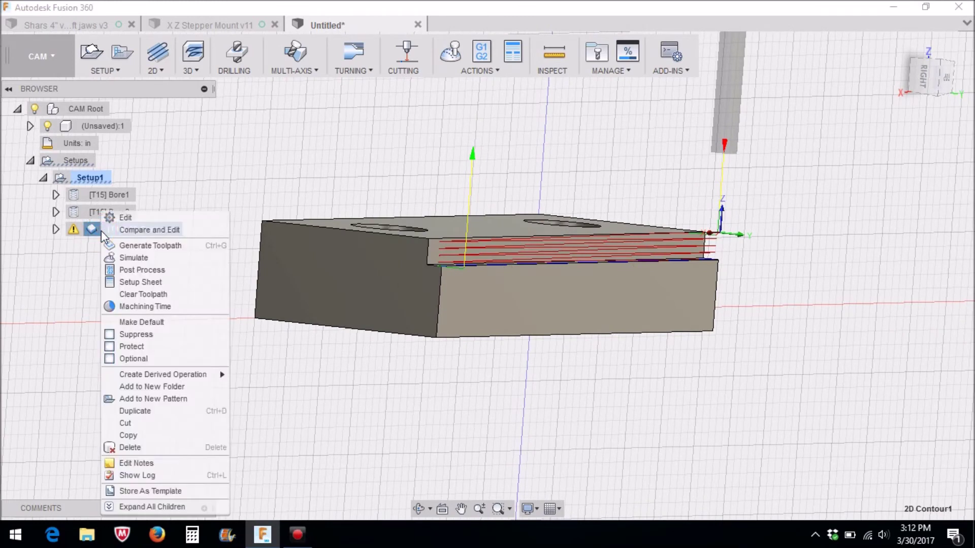
click(74, 230)
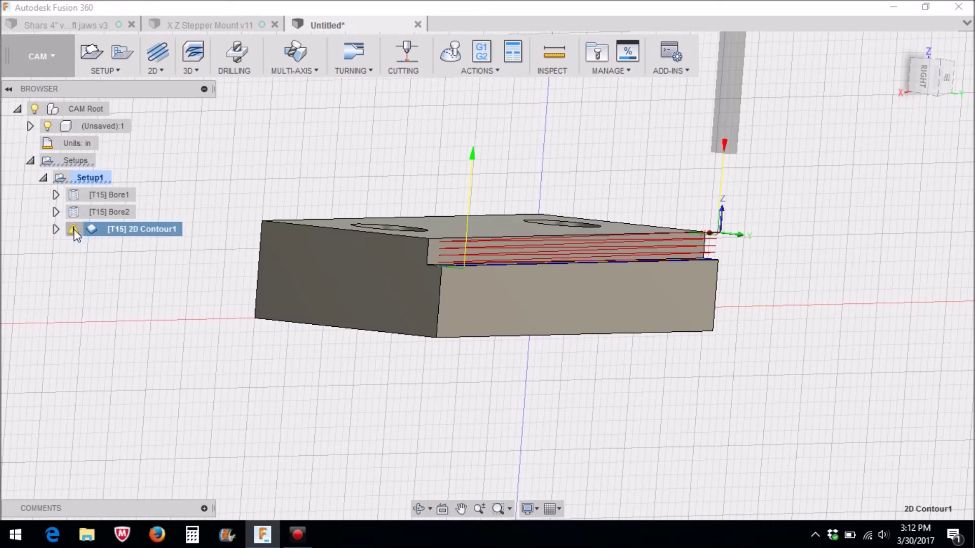
click(74, 230)
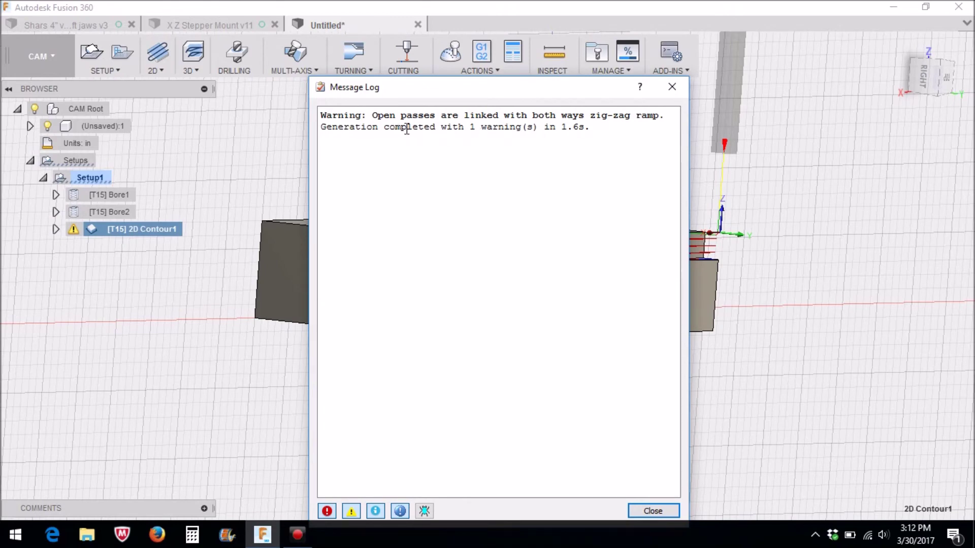
click(673, 88)
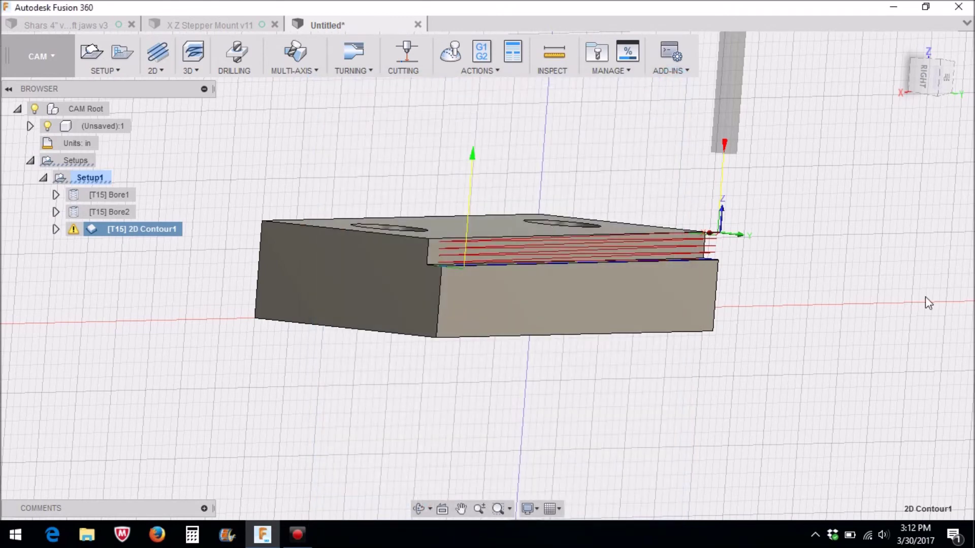
- Edit 2D Contour1 to cut both ways with a 0.025 in maximum ramp stepdown, then regenerate it
right_click(120, 230)
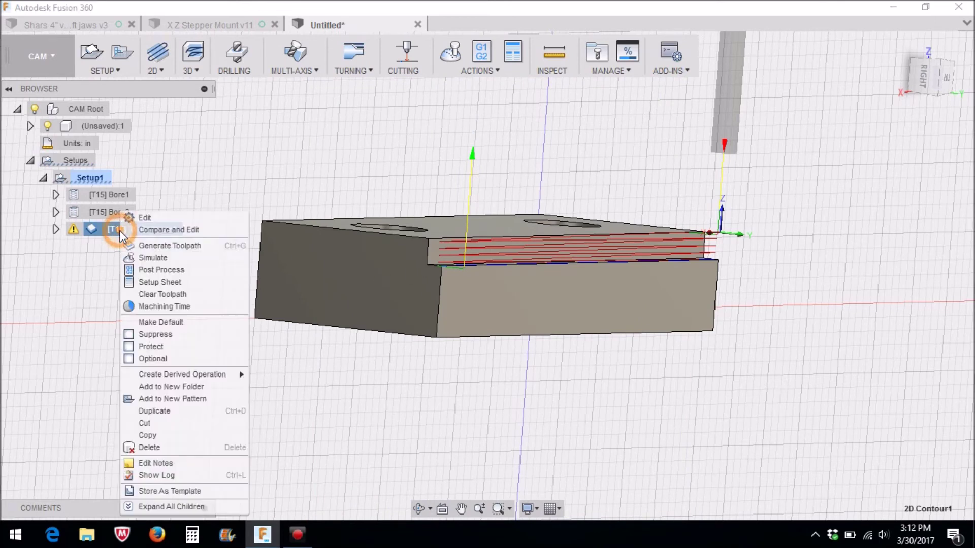
click(172, 220)
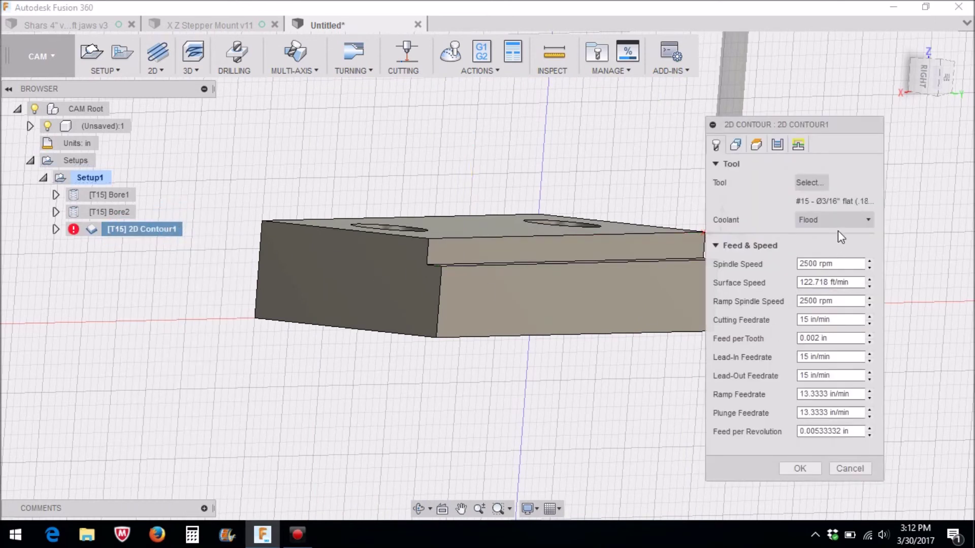
click(799, 145)
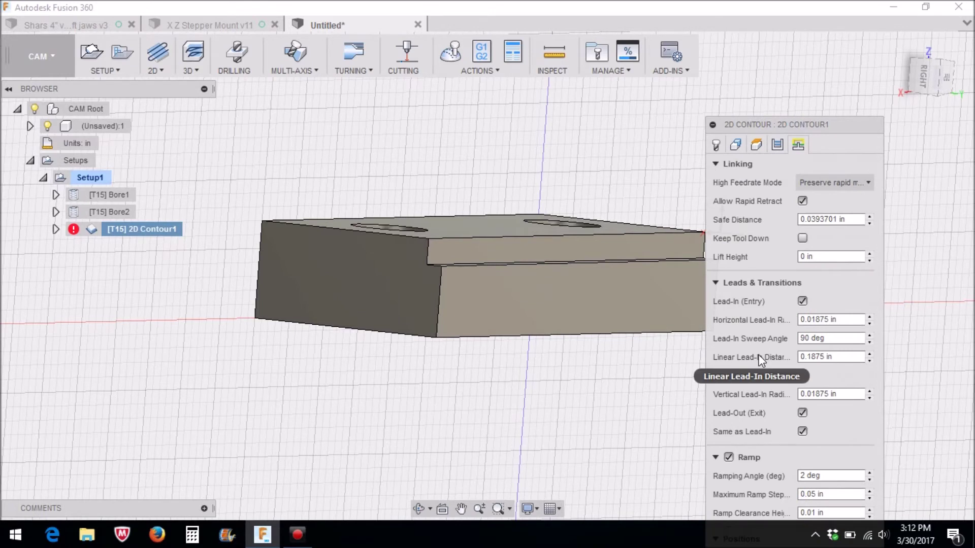
click(777, 146)
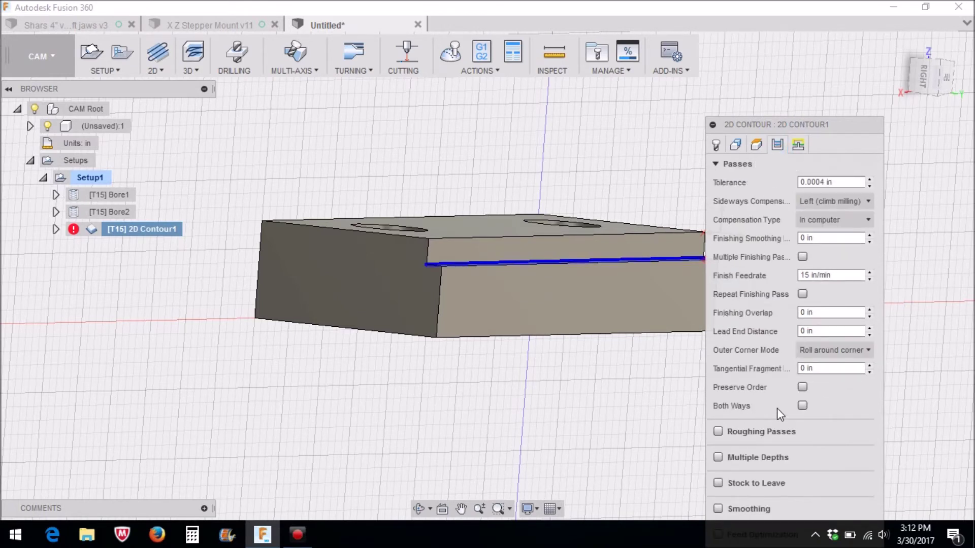
click(803, 405)
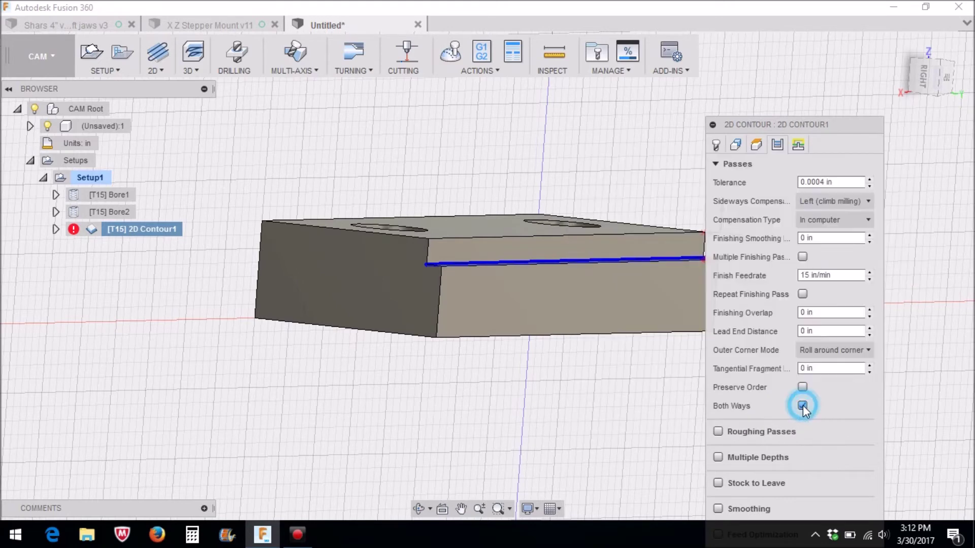
click(808, 145)
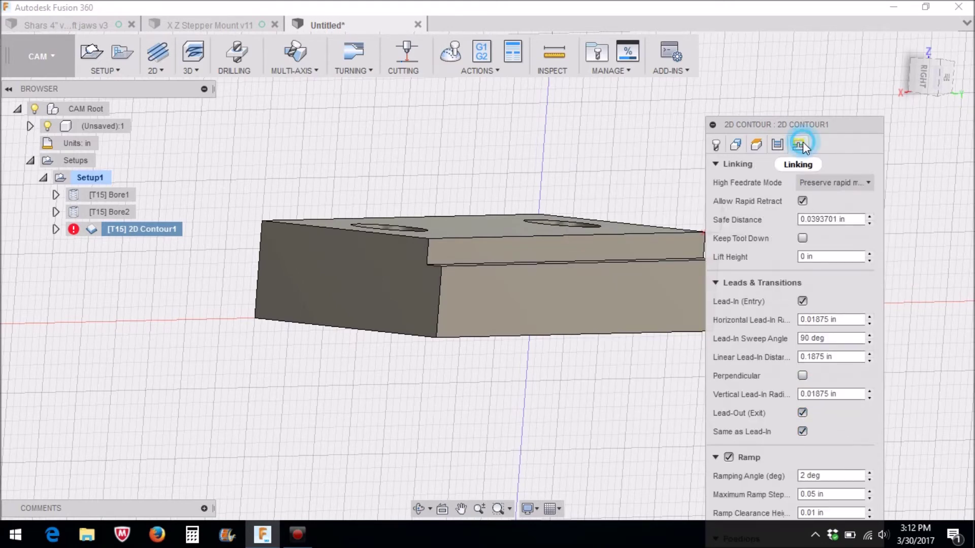
click(716, 285)
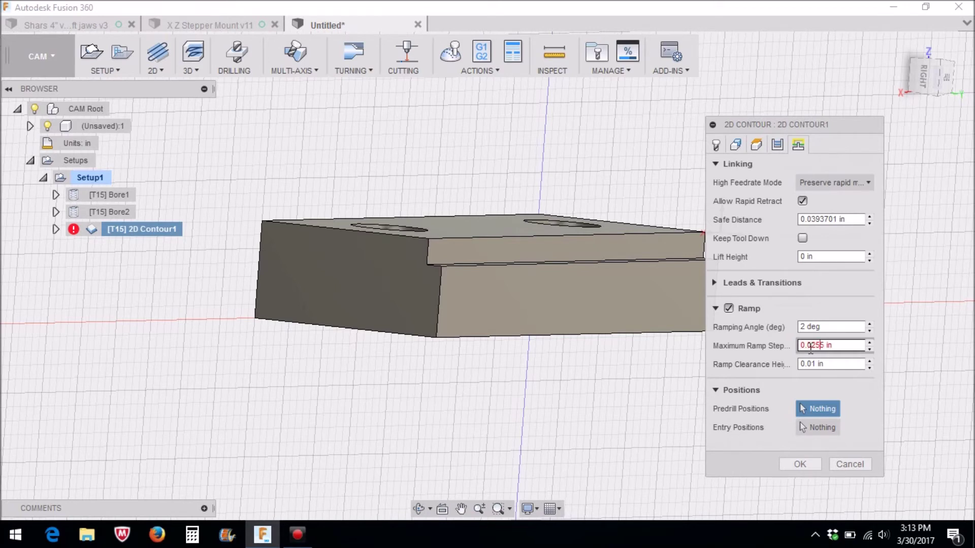
click(798, 463)
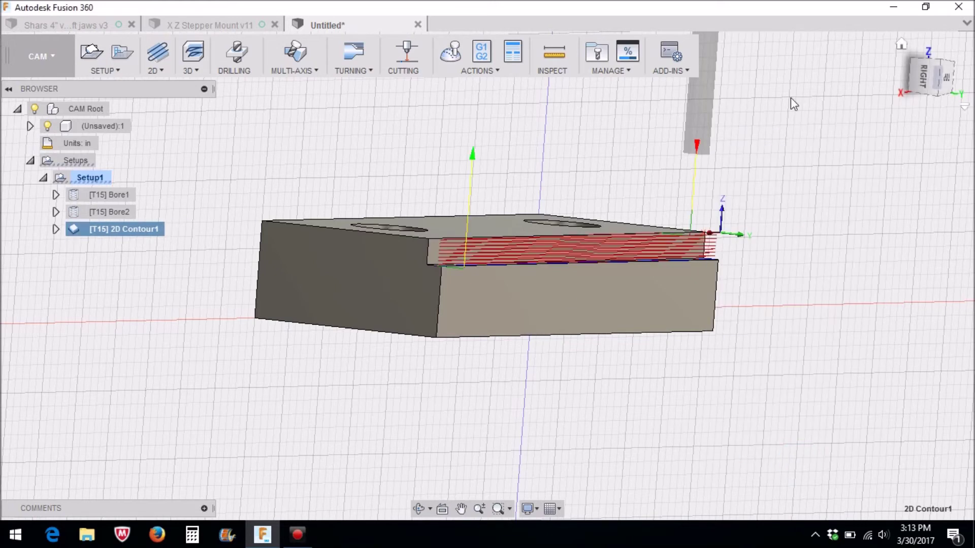
- Simulate the 2D Contour toolpath and watch it cut from an elevated view of the stock
click(447, 57)
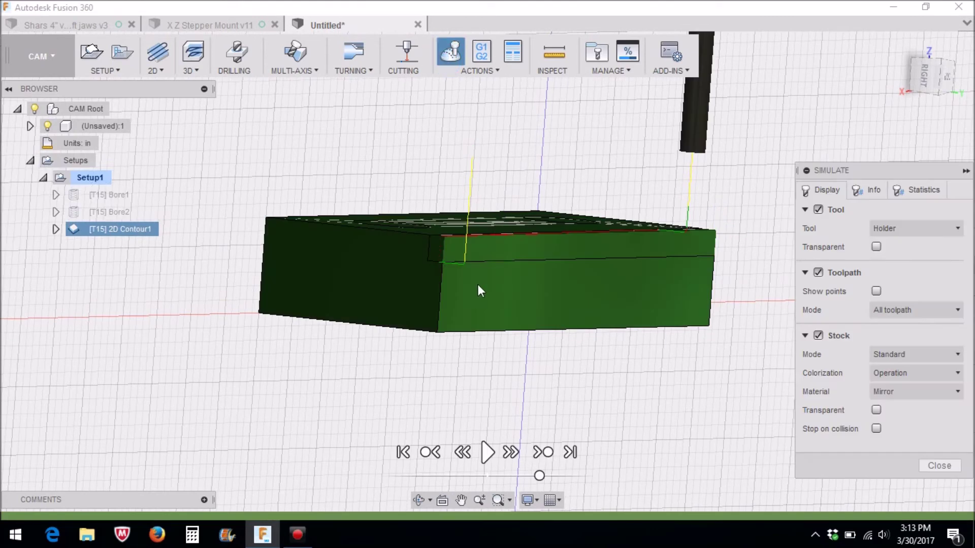
click(487, 452)
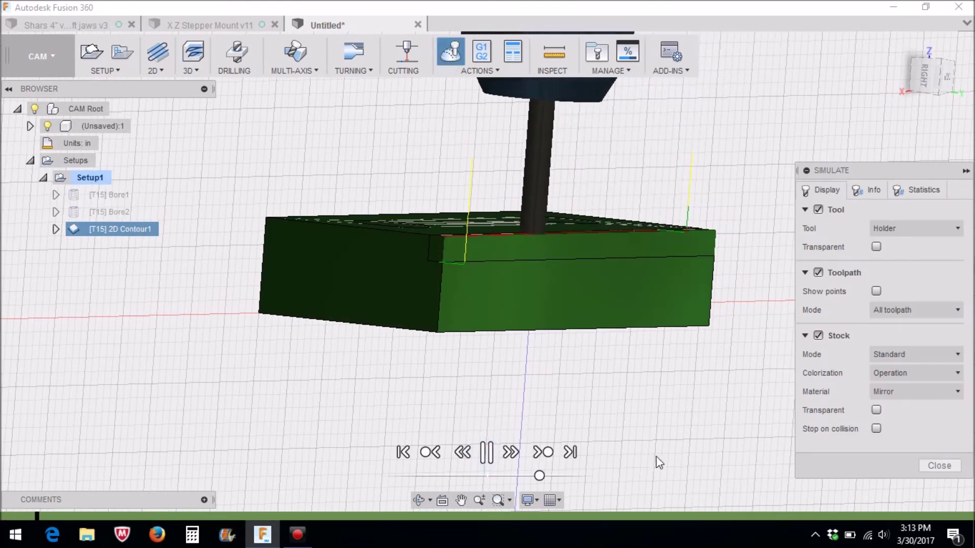
drag(540, 475, 564, 476)
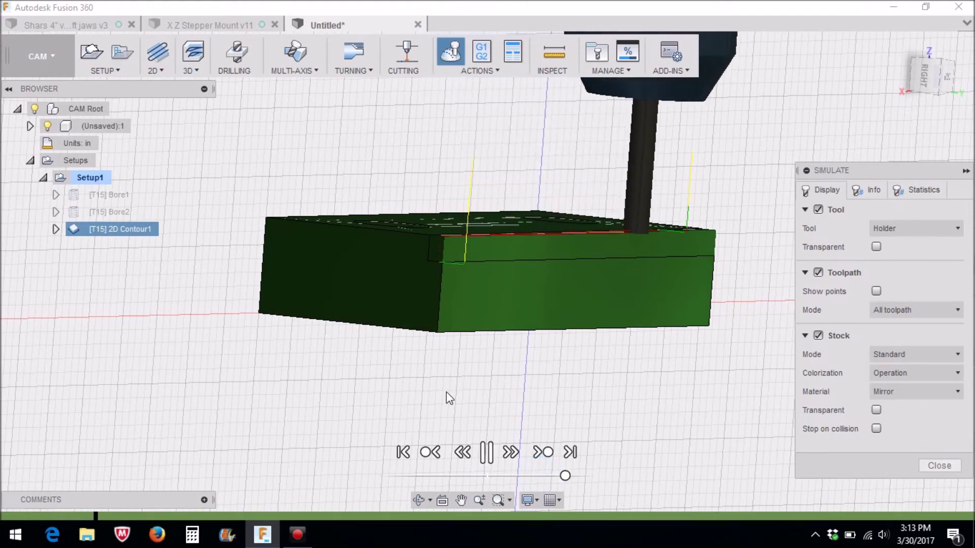
scroll(449, 398, down, 5)
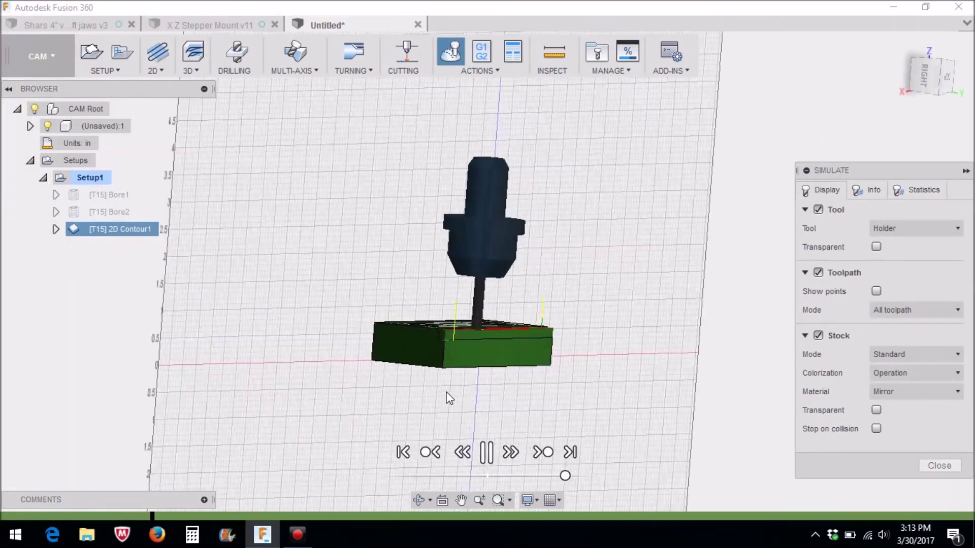
scroll(447, 397, up, 6)
scroll(447, 397, down, 3)
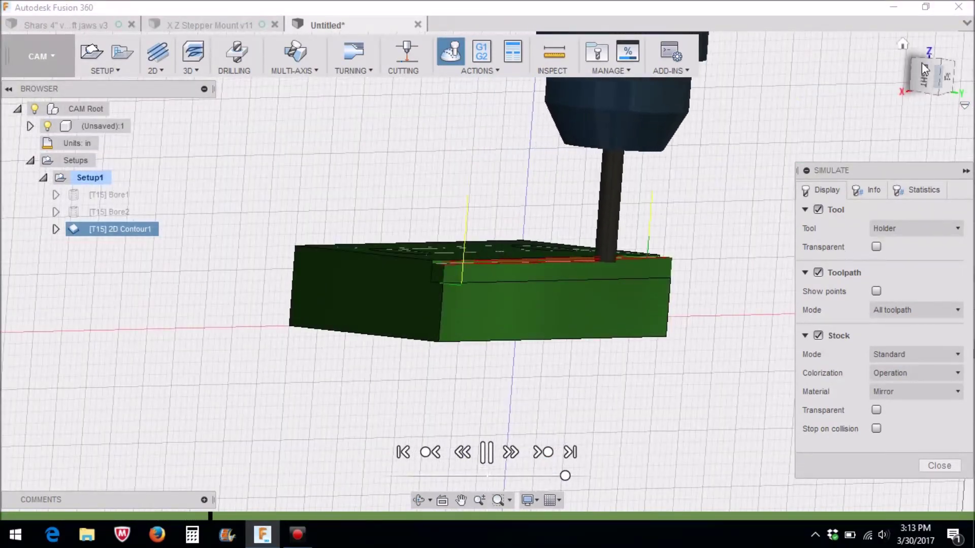
drag(924, 69, 912, 102)
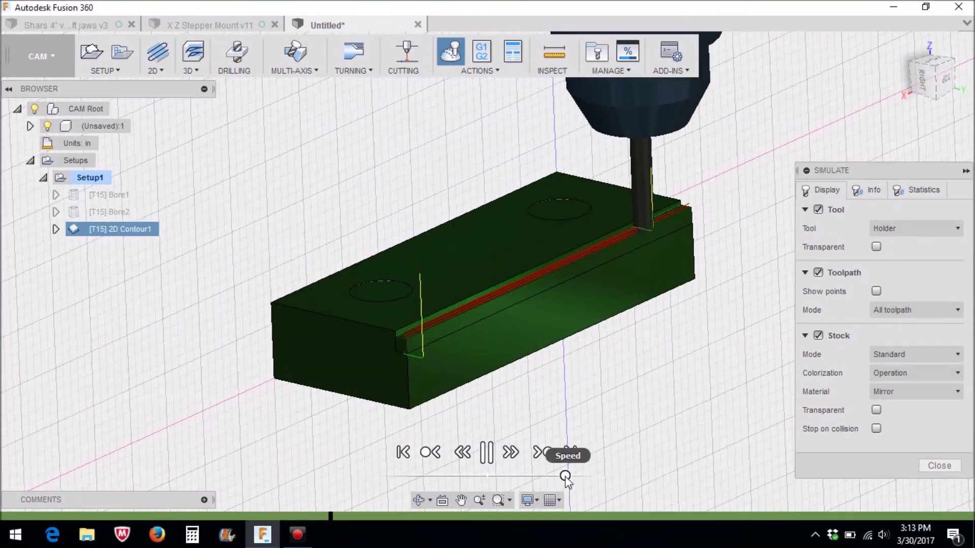
- Speed up playback, view the stock from the right, then close the simulation
drag(565, 478, 591, 477)
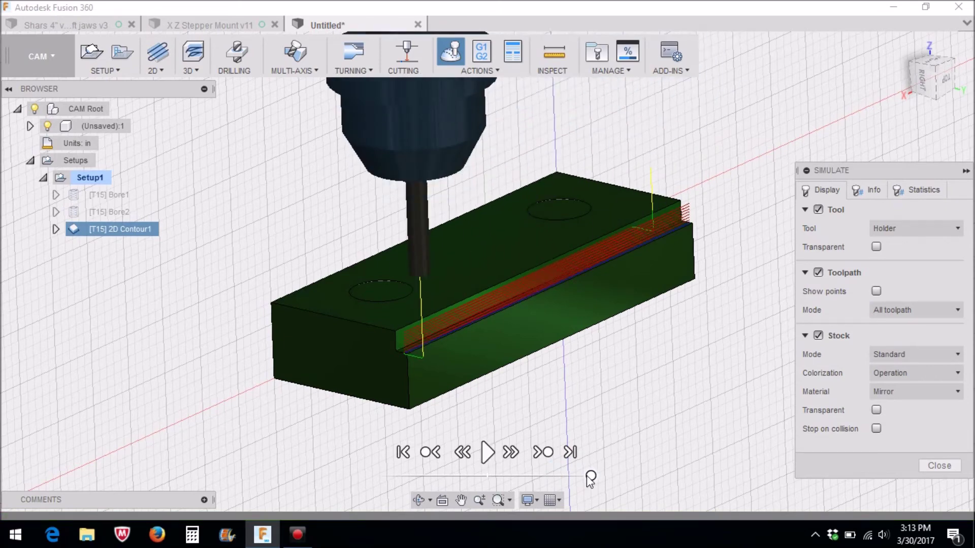
click(920, 78)
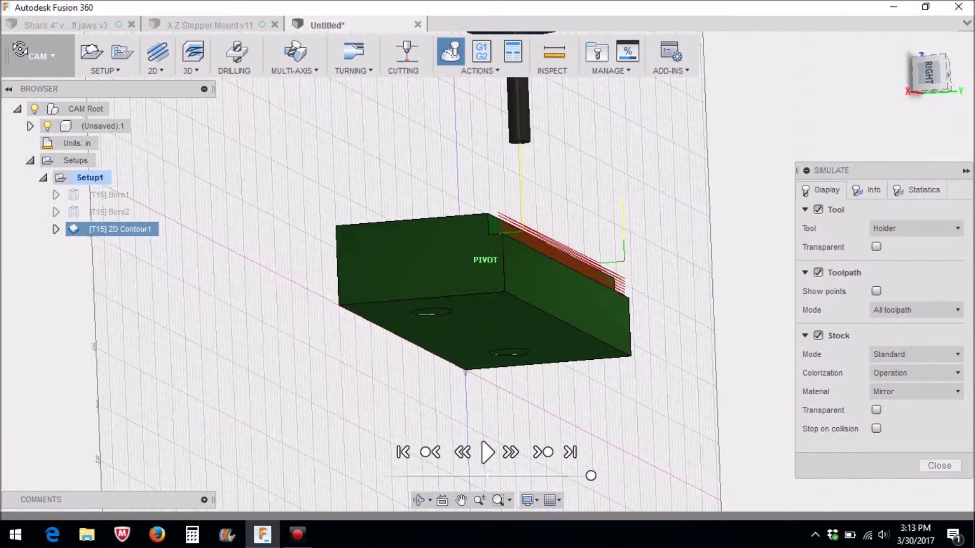
click(929, 462)
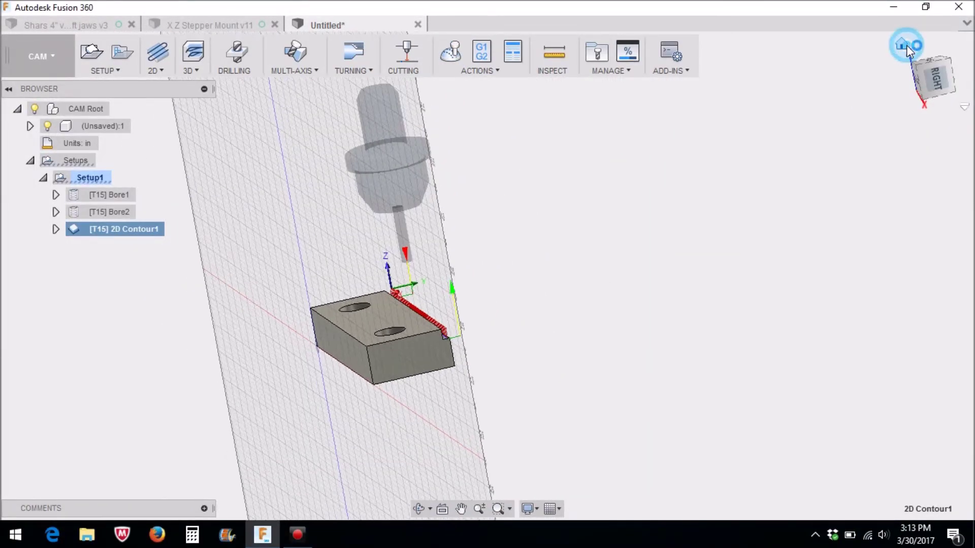
click(906, 45)
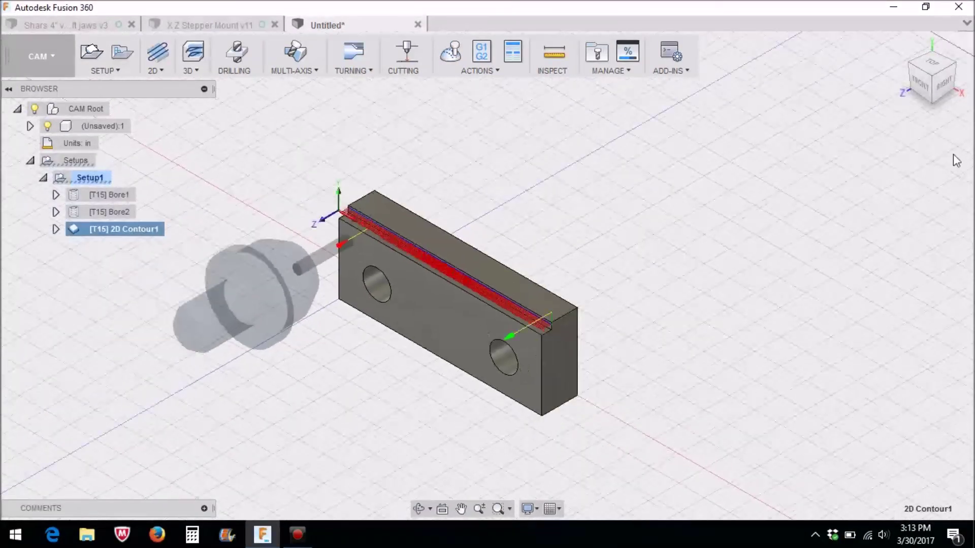
- Select Setup1 with its bore and contour operations and start post processing it
click(924, 90)
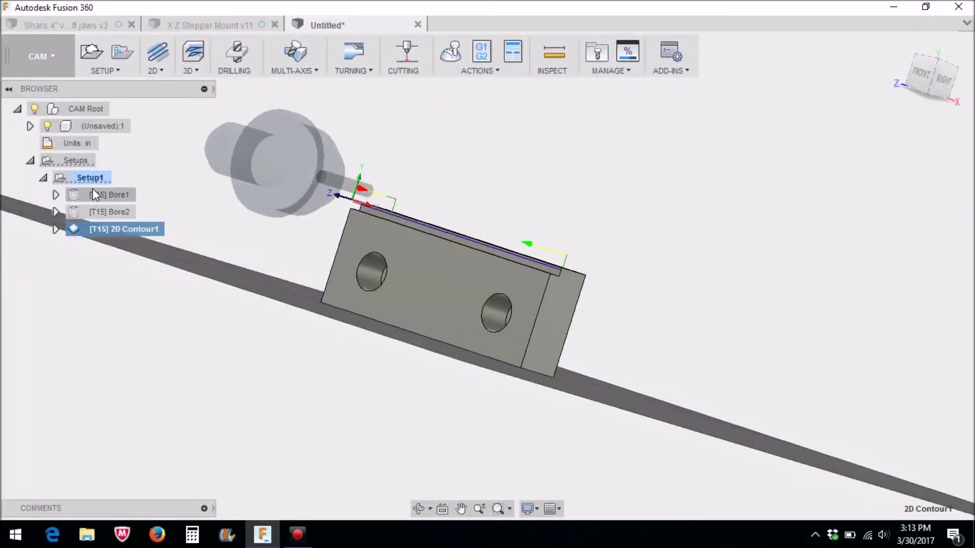
click(90, 178)
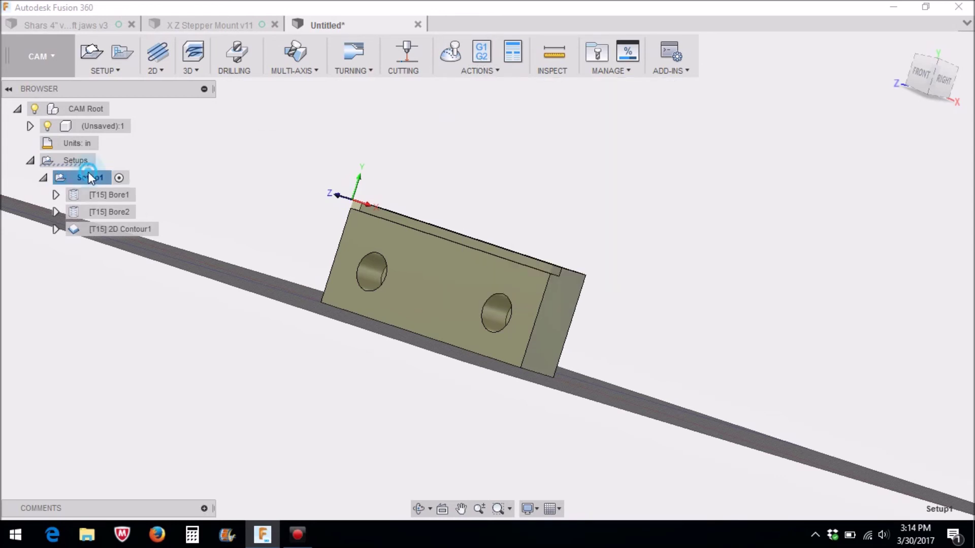
click(276, 183)
click(479, 53)
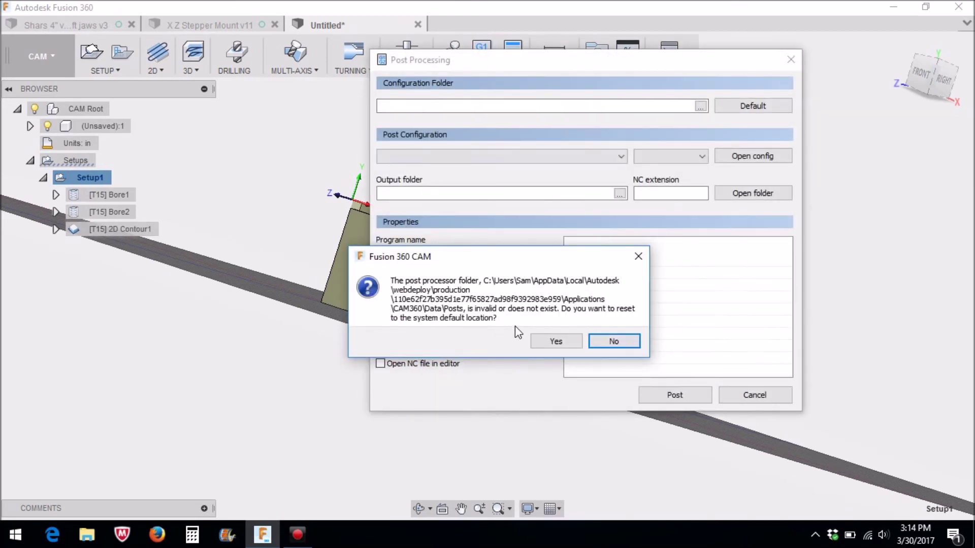
- Reset the post folder to default and replace program name 1001 with 'Shars 4" Soft jaws15'
click(564, 344)
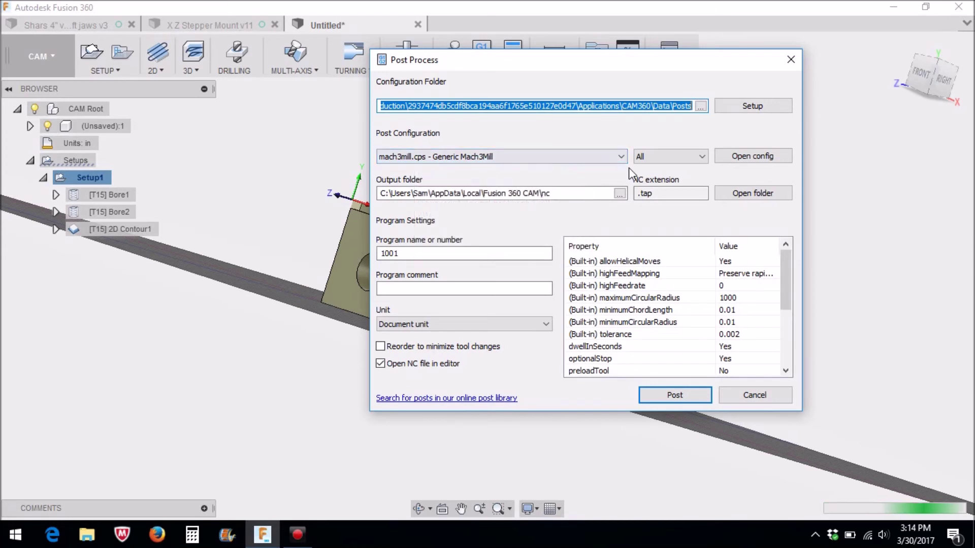
double_click(391, 253)
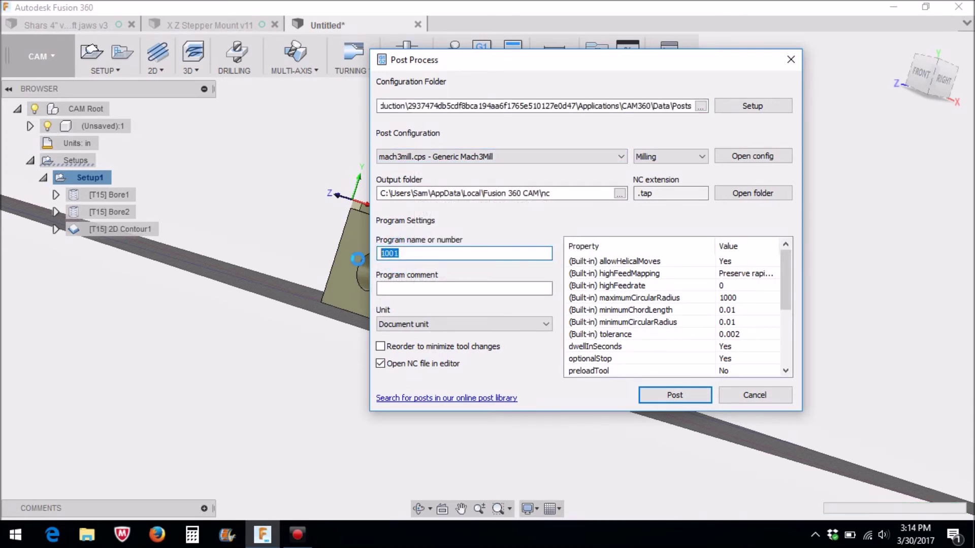
text(Shars 4")
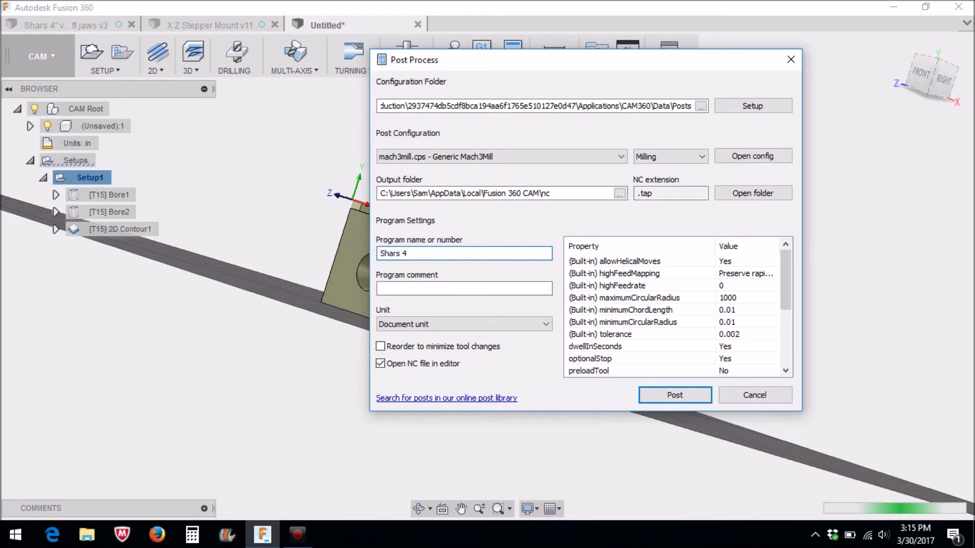
text( Soft )
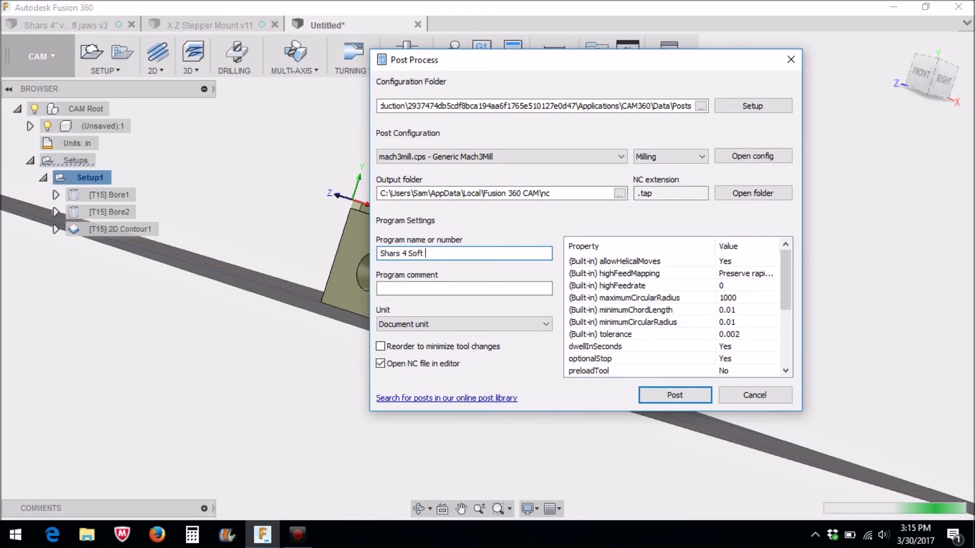
text(jaws15)
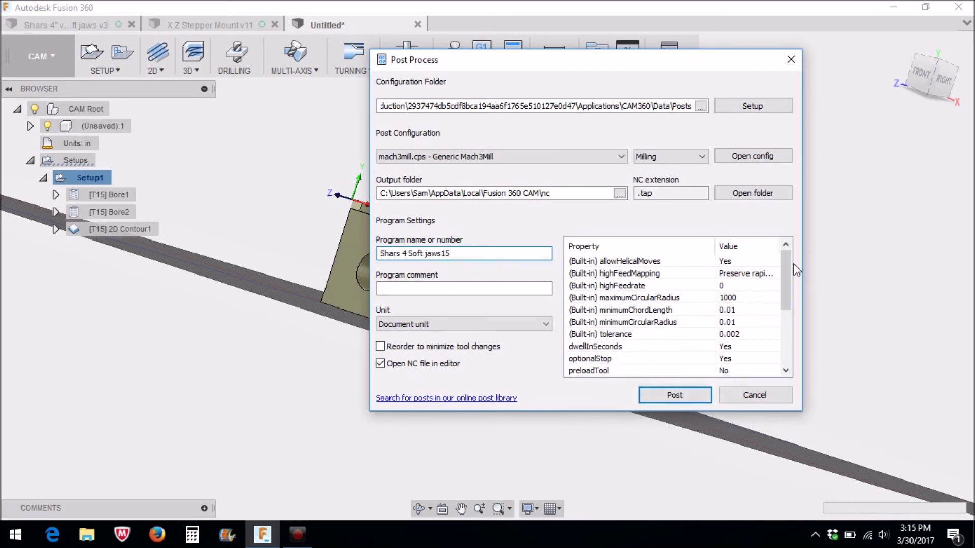
- Set the useG28 and useM6 post properties to No, then post the G-code
drag(784, 274, 781, 316)
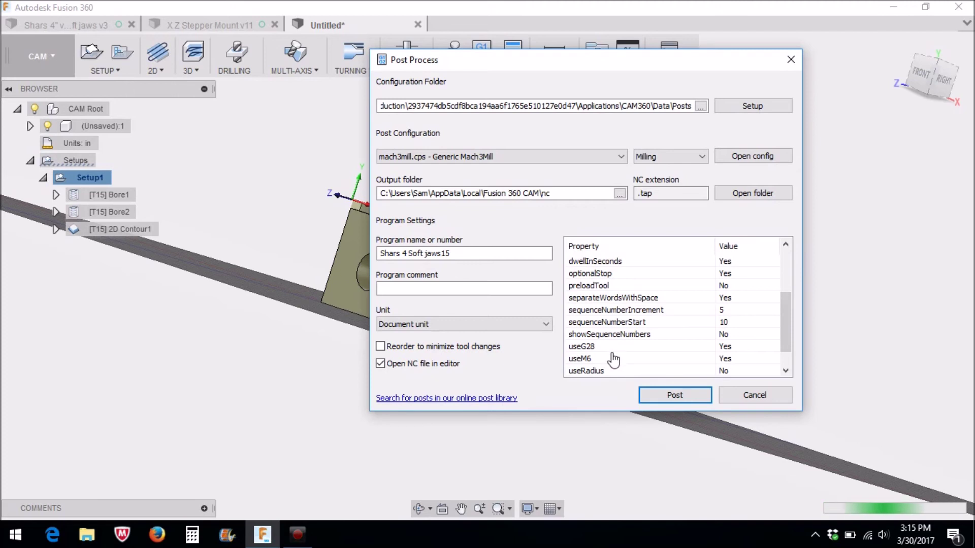
click(726, 346)
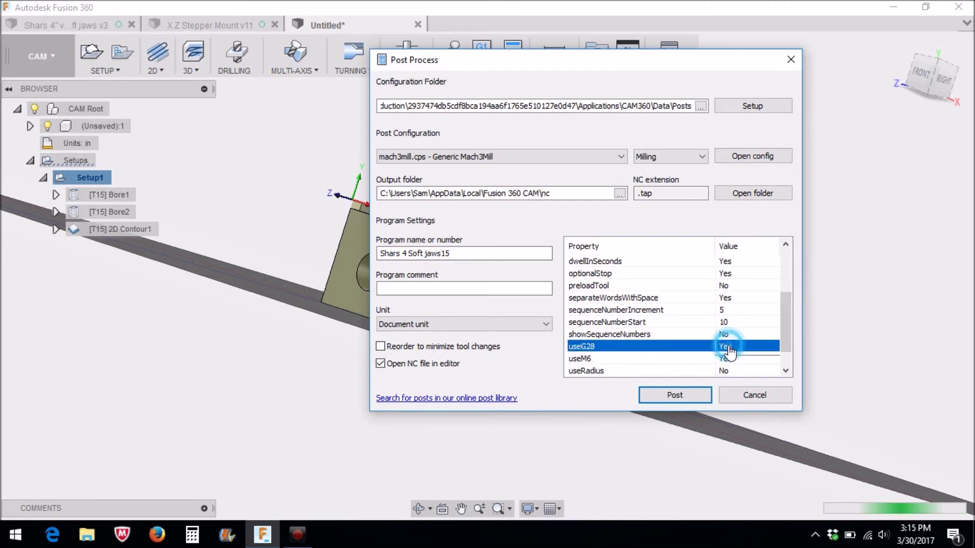
click(727, 364)
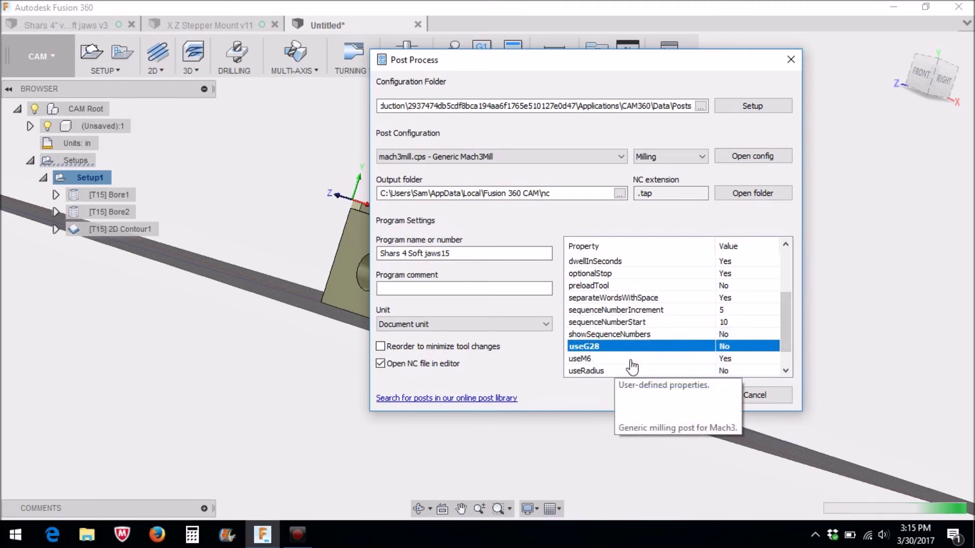
click(723, 360)
click(723, 360)
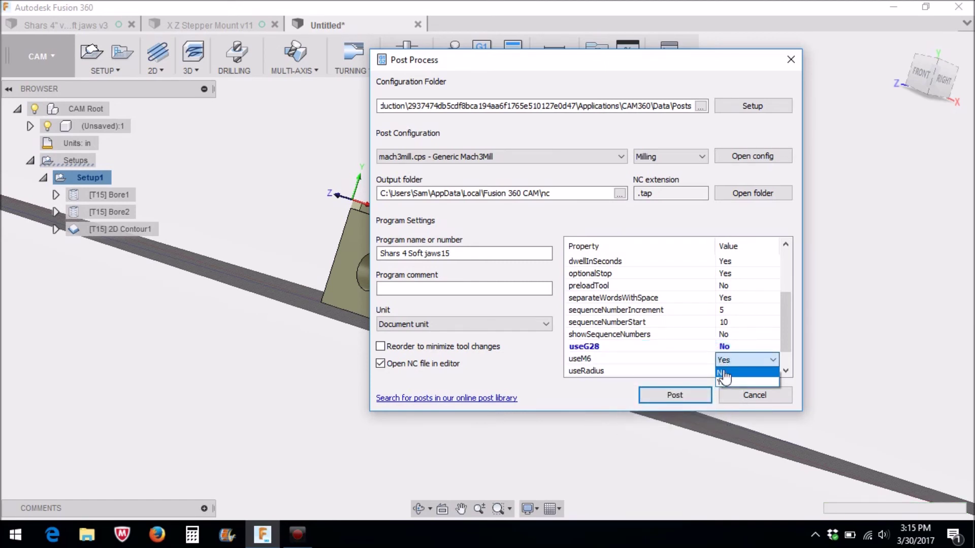
click(723, 374)
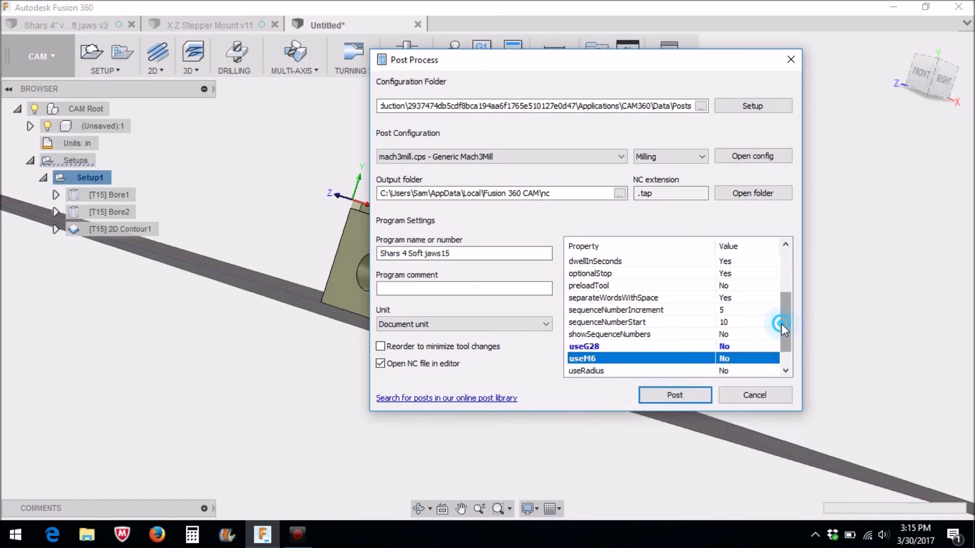
drag(781, 324, 792, 357)
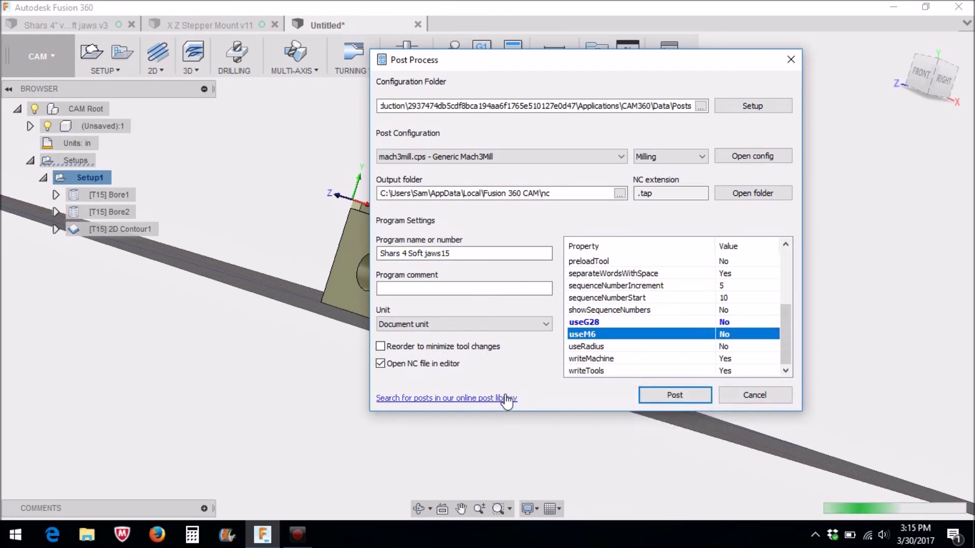
click(655, 394)
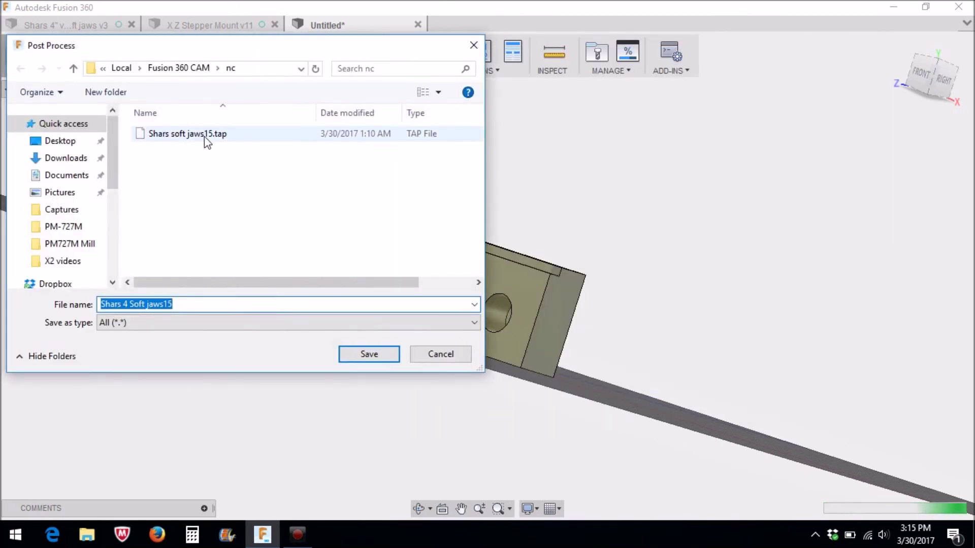
- Save the G-code as Shars 4 Soft jaws15.tap in the nc folder, opening it in Brackets
click(362, 355)
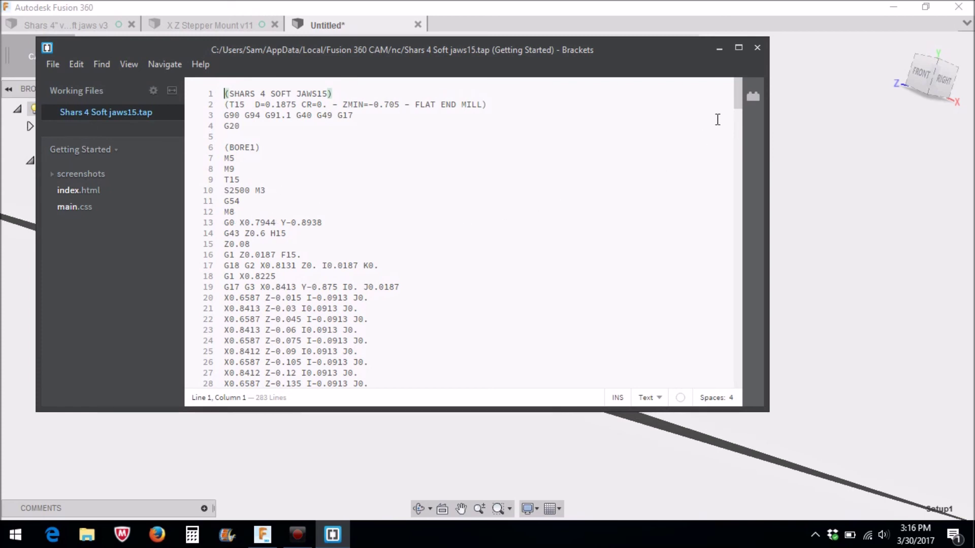
- Scroll to the end of the G-code and select the 0 in the final G0 Z0.6 retract
drag(740, 96, 729, 387)
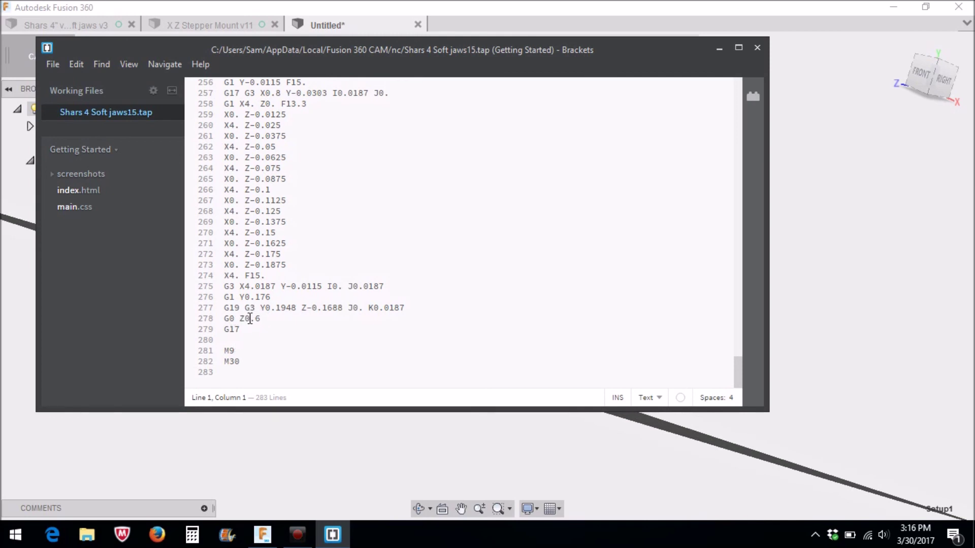
mouse_move(250, 319)
mouse_down()
mouse_move(248, 310)
mouse_move(247, 321)
mouse_up()
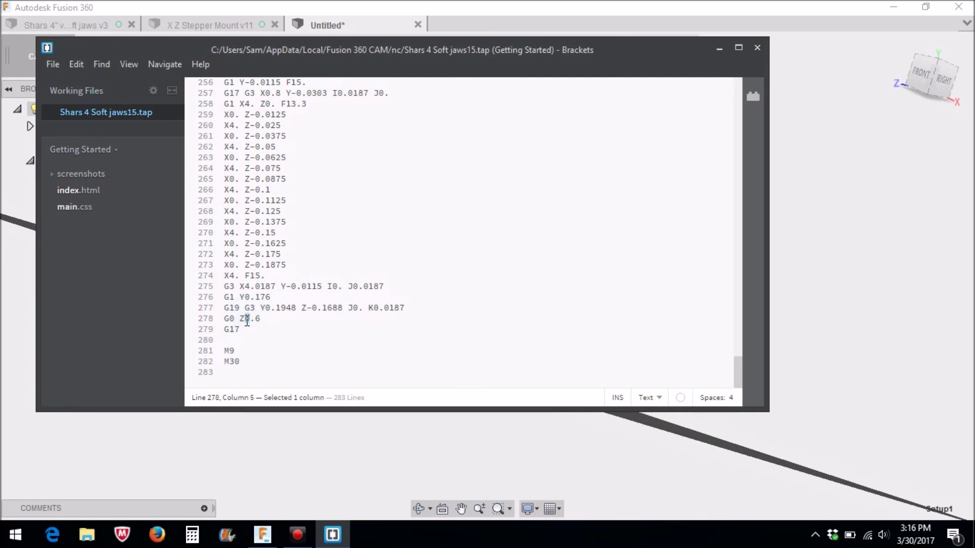
- Change the final retract to G0 Z2.6 and save the G-code file
text(2)
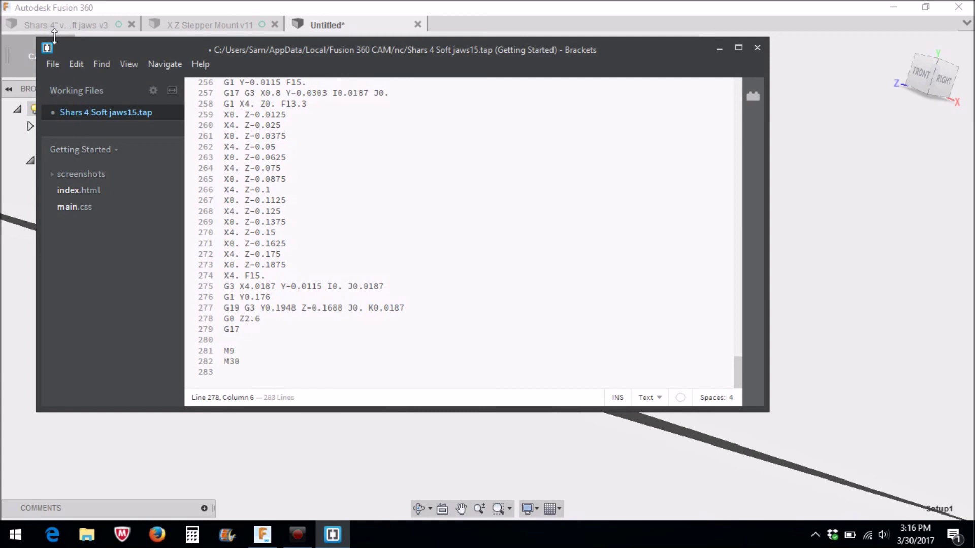
click(52, 66)
click(83, 162)
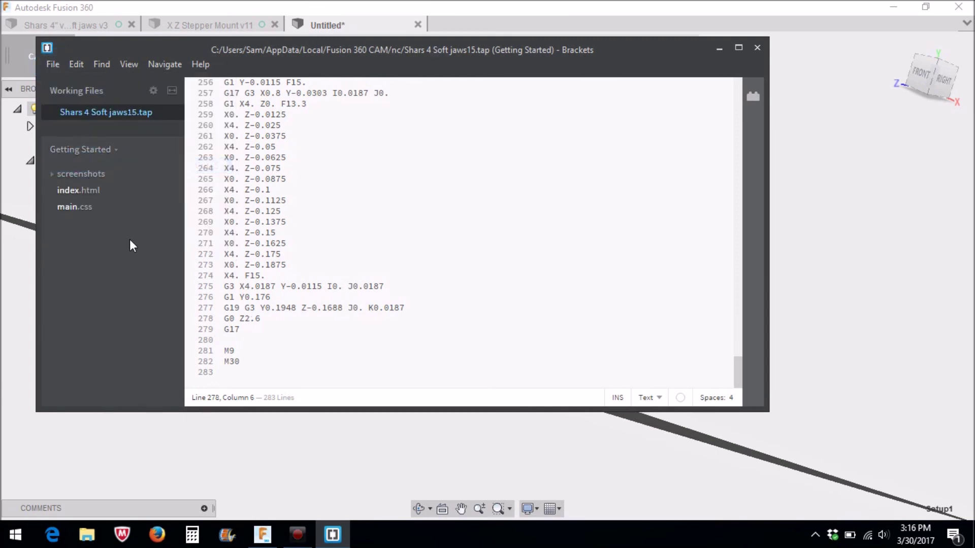
- Close Brackets and return Fusion 360 to the home isometric view of the part
click(757, 48)
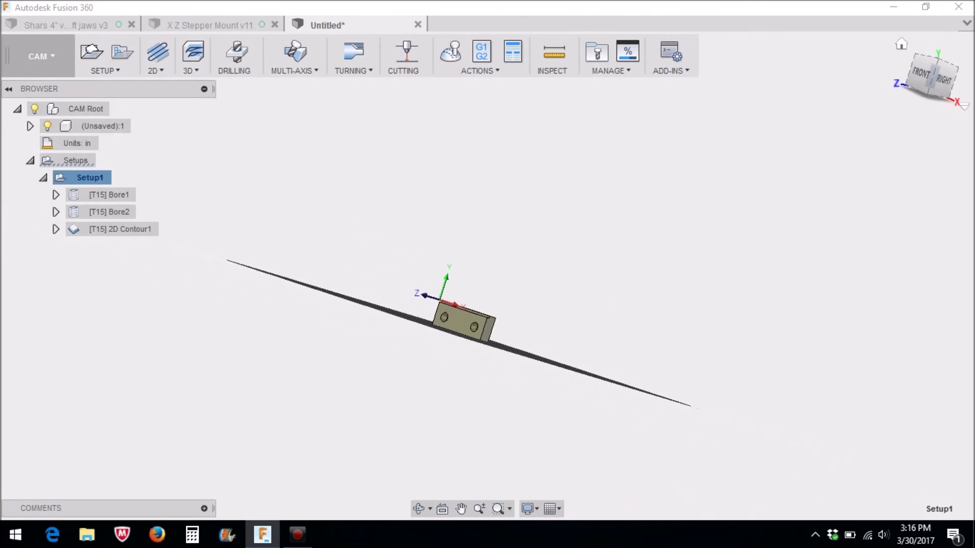
click(899, 45)
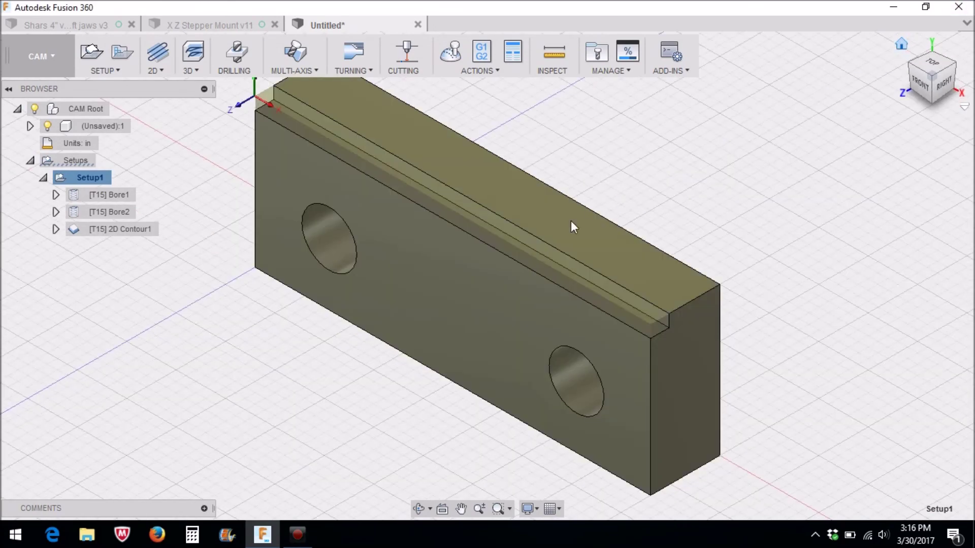
scroll(441, 300, down, 5)
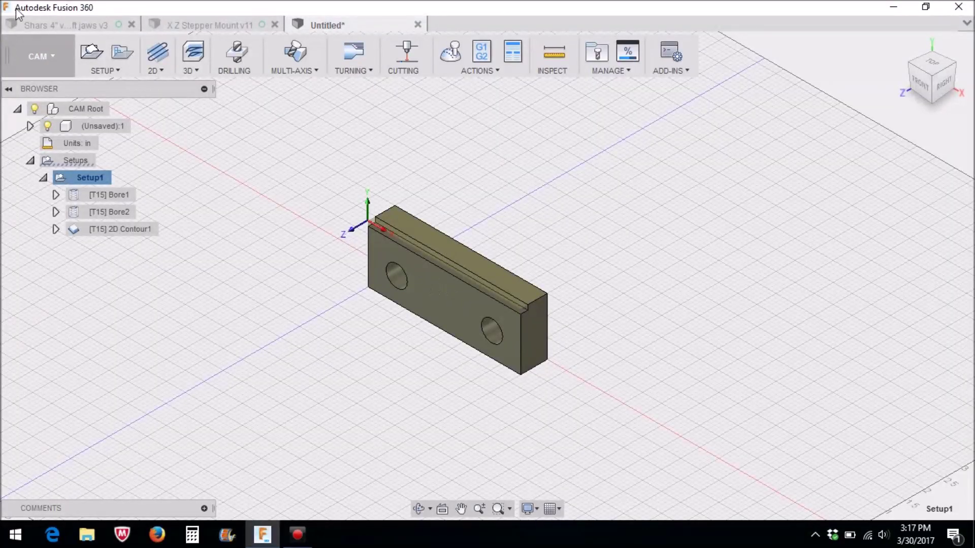
- Switch from the CAM workspace back to the Model workspace
click(57, 72)
click(41, 89)
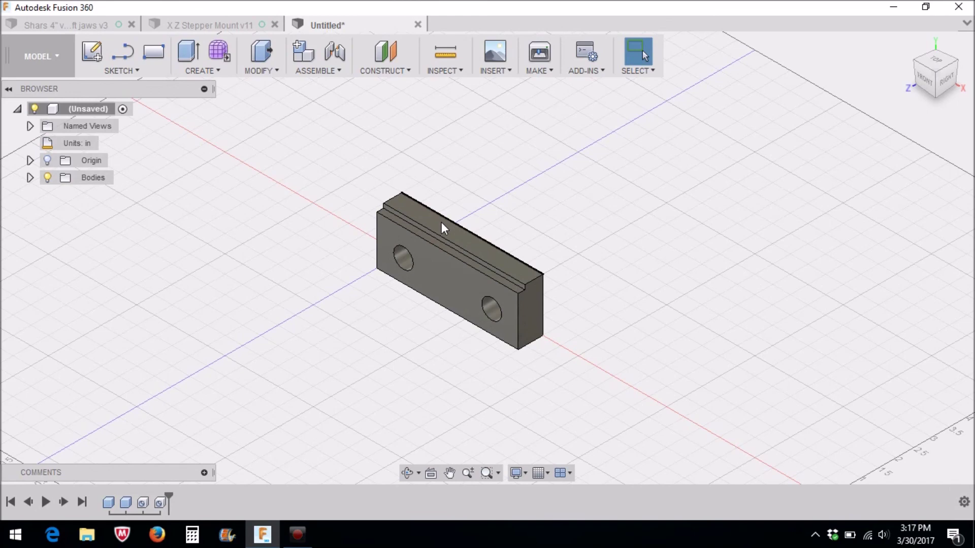
scroll(387, 268, down, 3)
scroll(386, 259, up, 4)
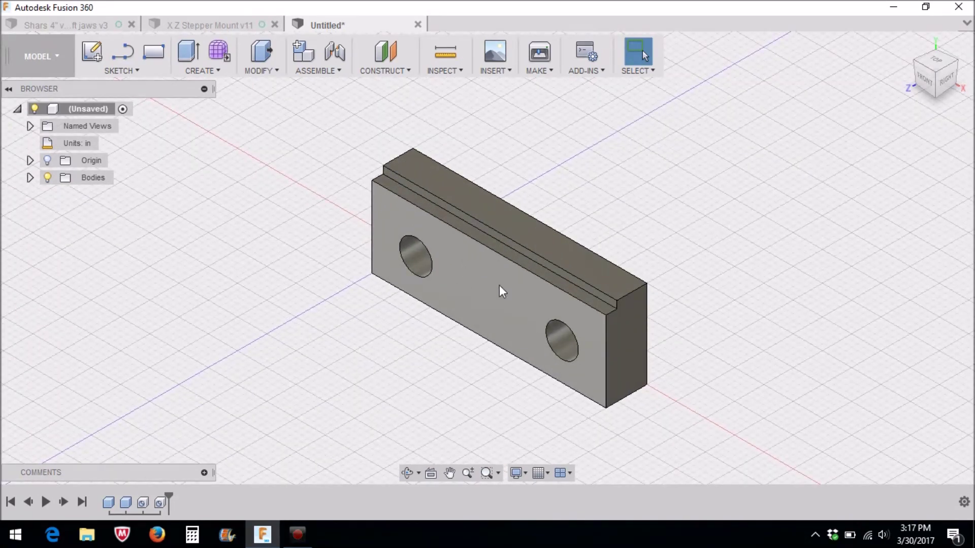